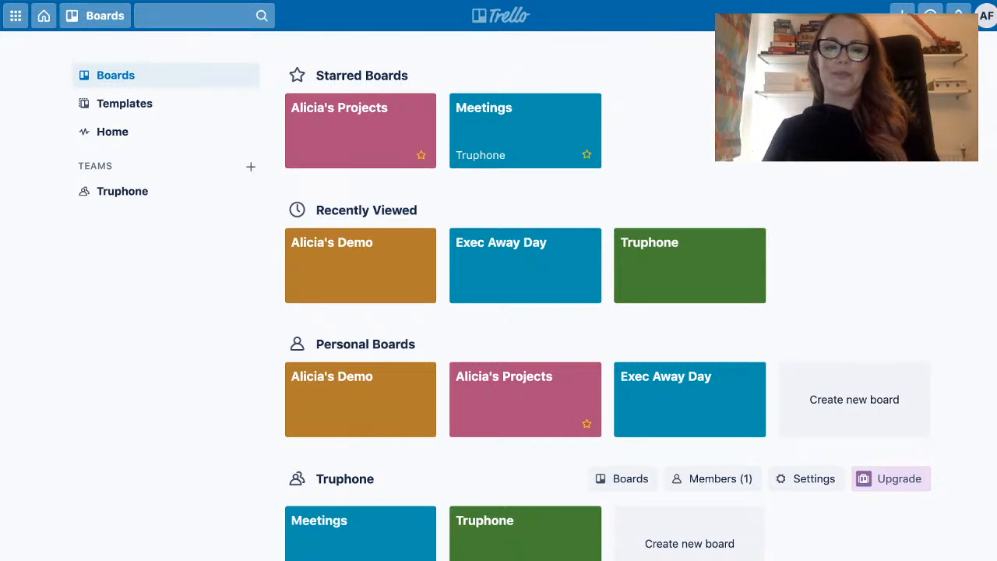
Create a private board without a team, titled with the owner's first name plus "Test Board", using a pink background.
{"action": "left_click", "coordinate": [896, 400]}
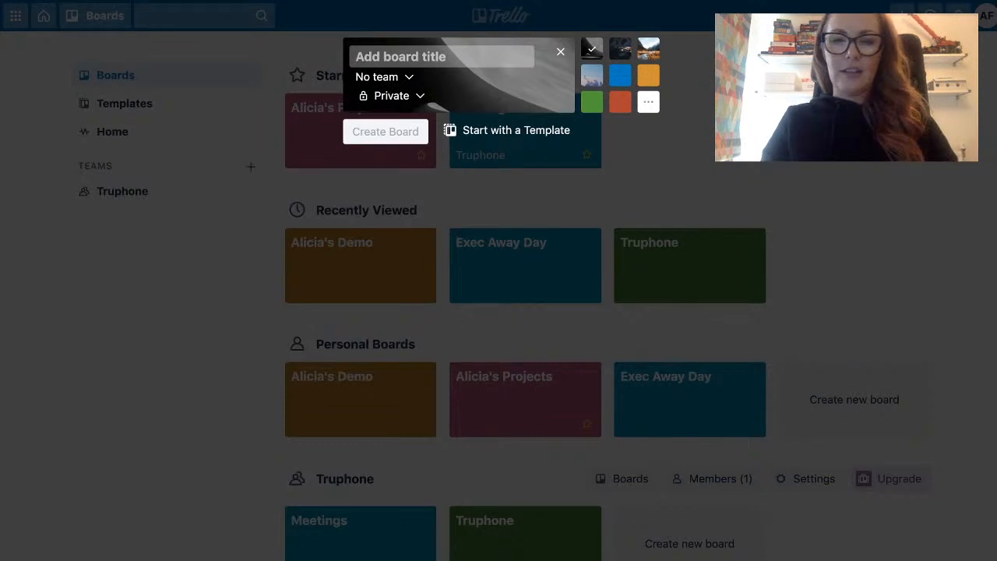
{"action": "type", "text": "Alicia"}
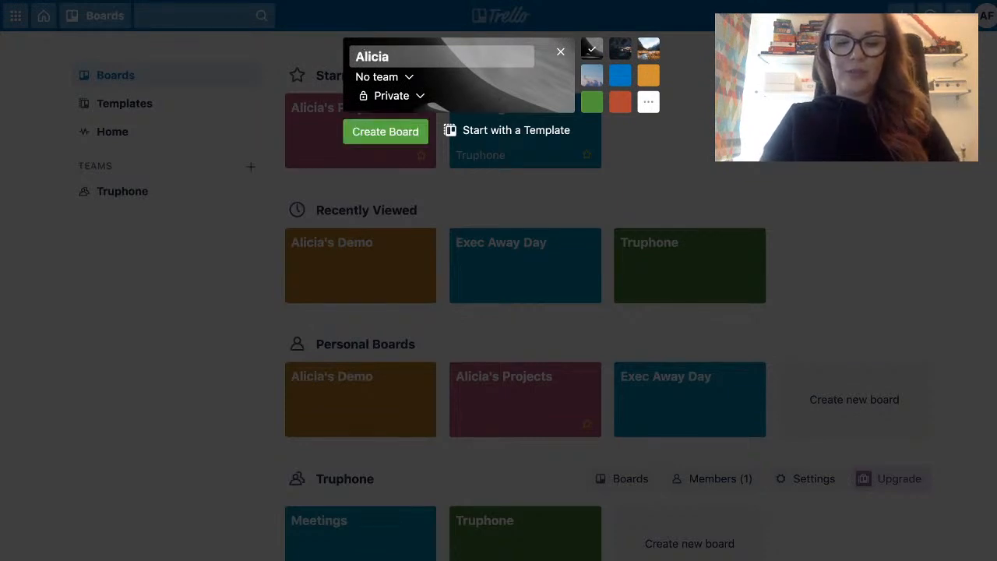
{"action": "type", "text": "'s Test Board"}
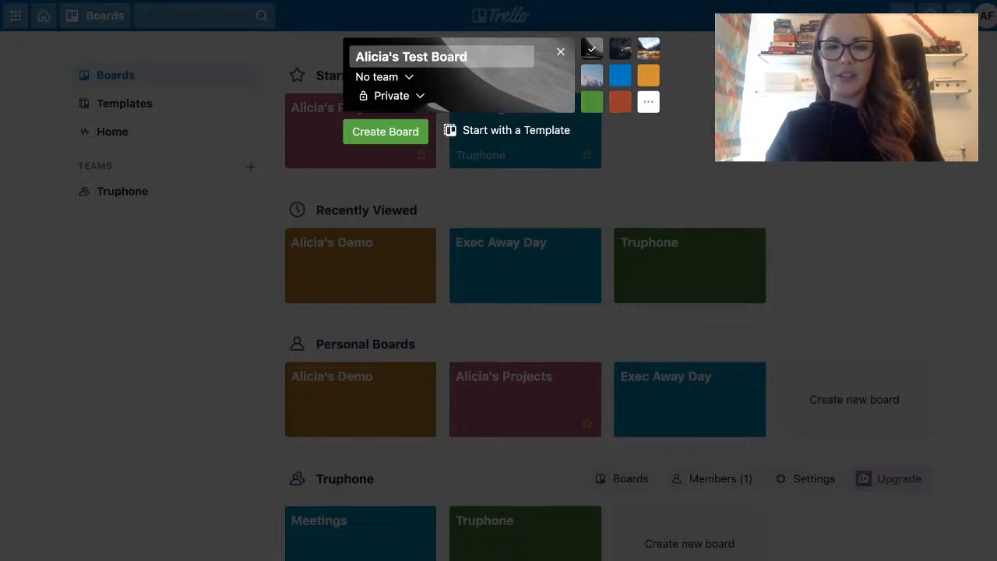
{"action": "left_click", "coordinate": [620, 75]}
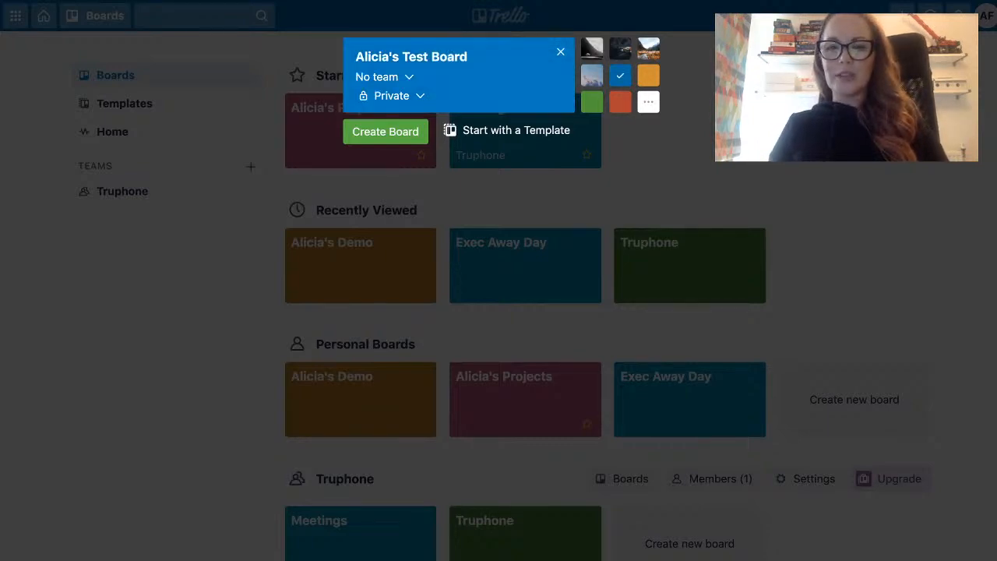
{"action": "left_click", "coordinate": [648, 101]}
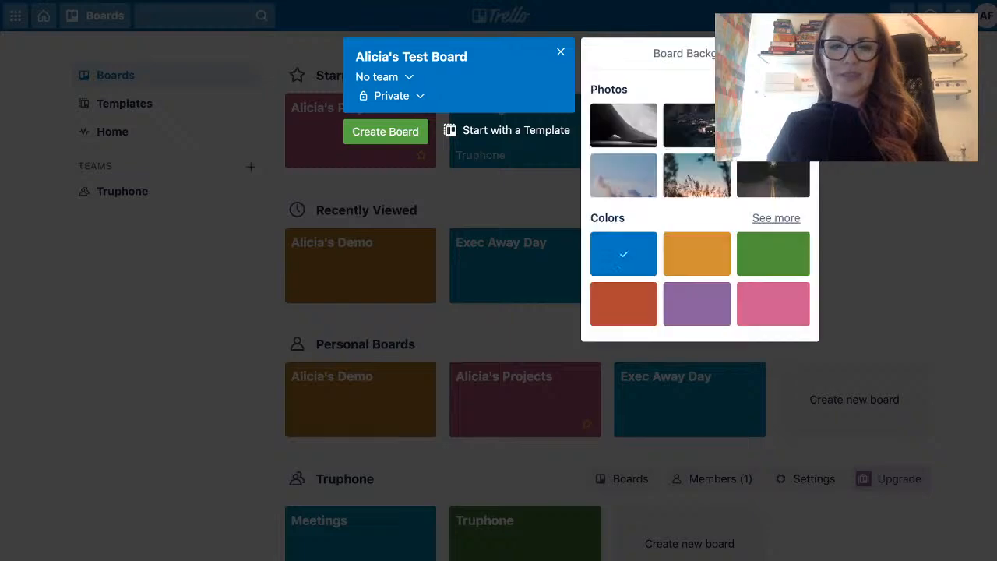
{"action": "left_click", "coordinate": [772, 304]}
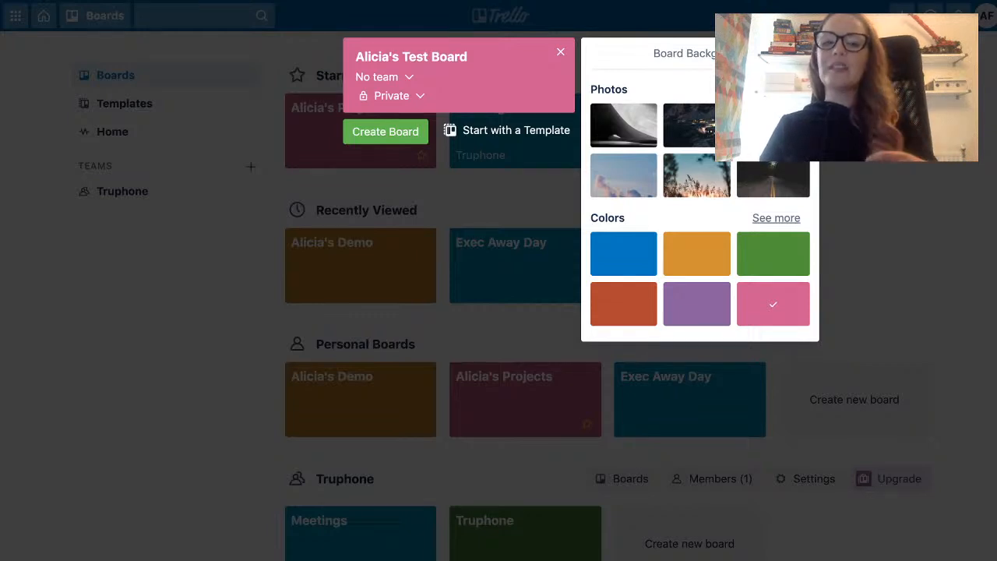
{"action": "left_click", "coordinate": [385, 131]}
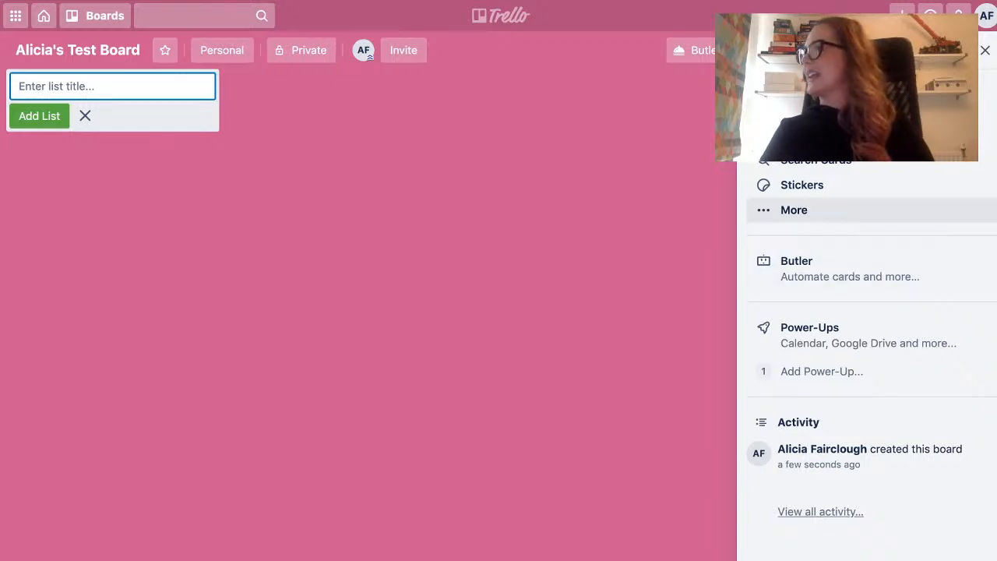
{"action": "left_click", "coordinate": [986, 50]}
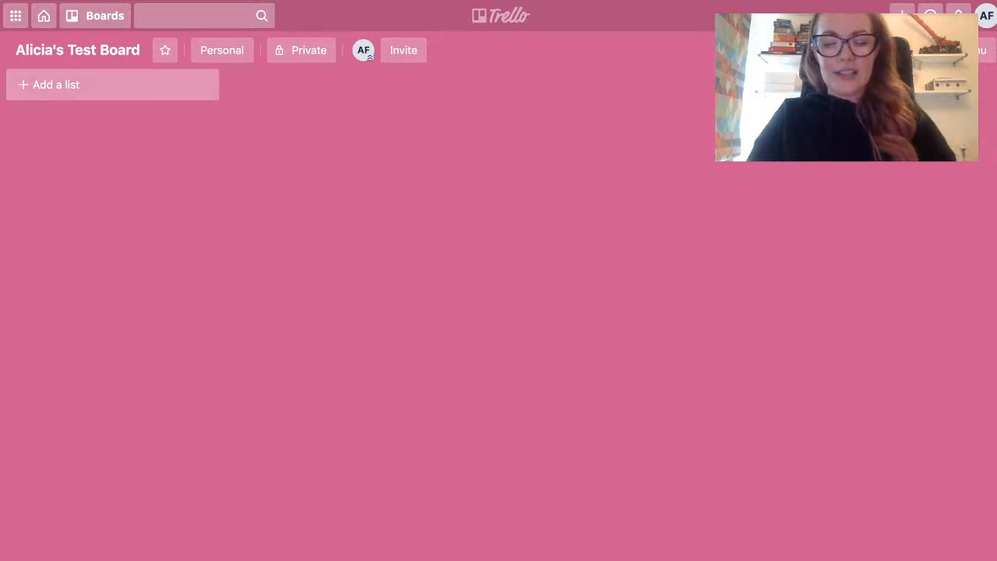
Add two lists named Icebox and Work In Progress to the new board.
{"action": "left_click", "coordinate": [112, 85]}
{"action": "type", "text": "Icebox"}
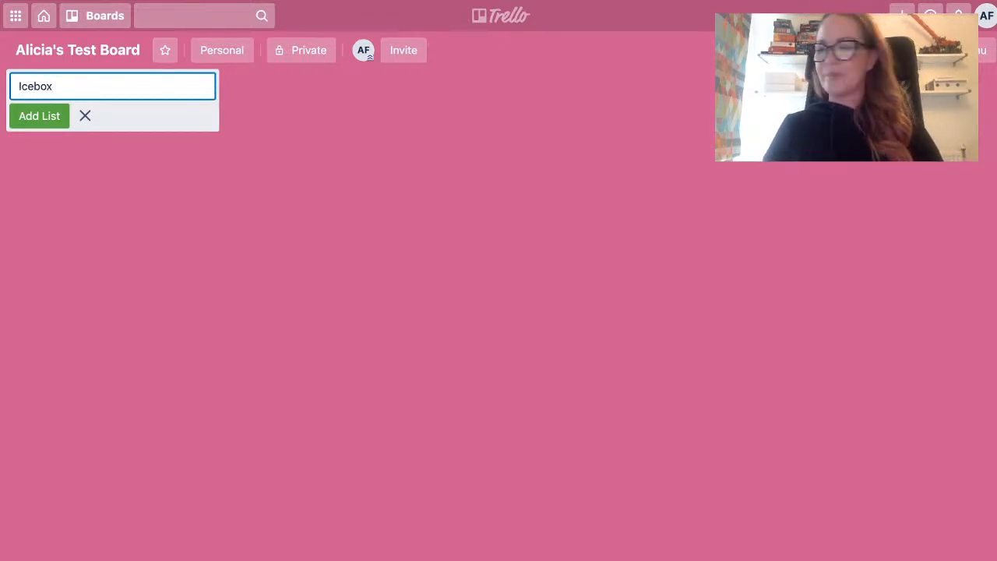
{"action": "key", "text": "Return"}
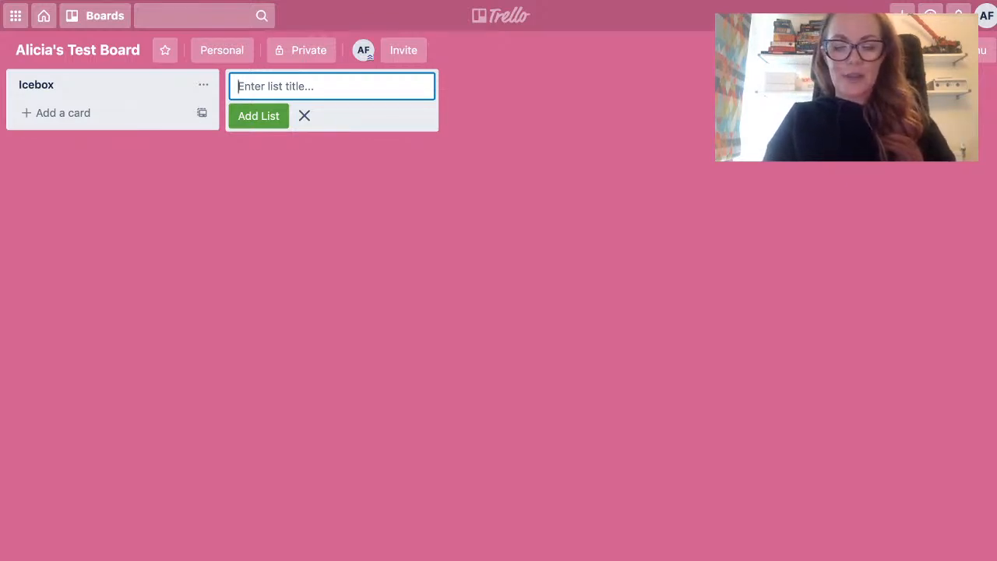
{"action": "type", "text": "W"}
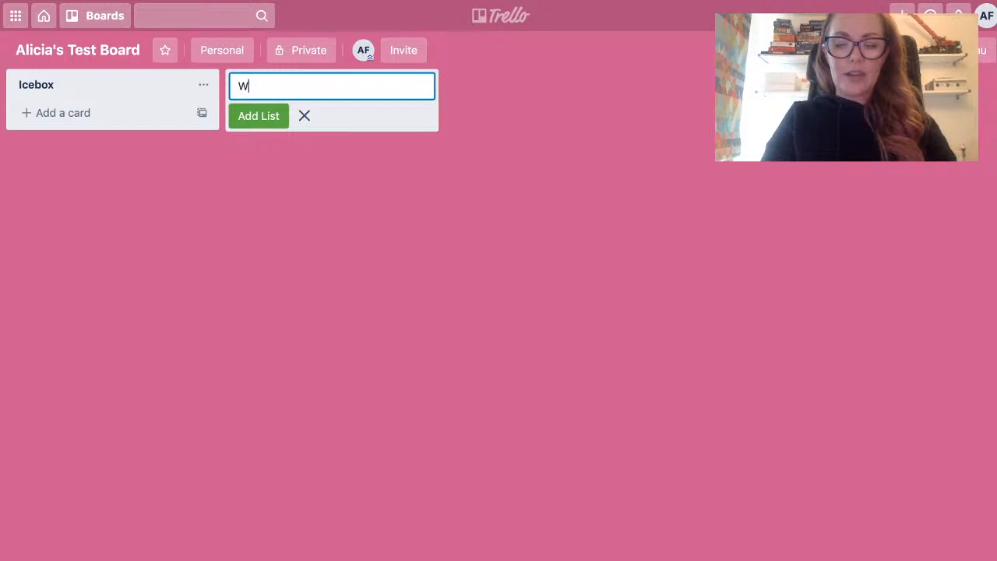
{"action": "type", "text": "ork ln P"}
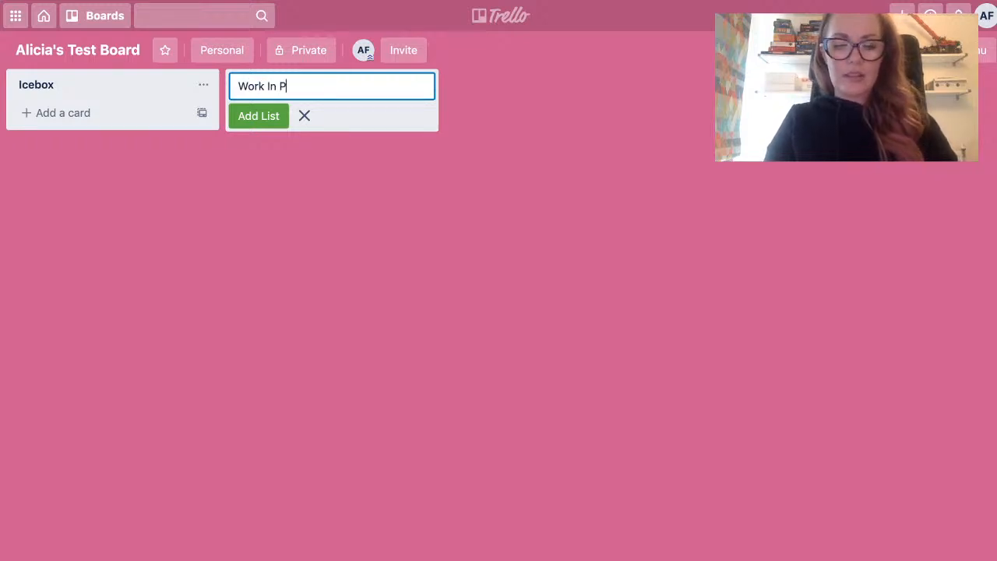
{"action": "type", "text": "rogress"}
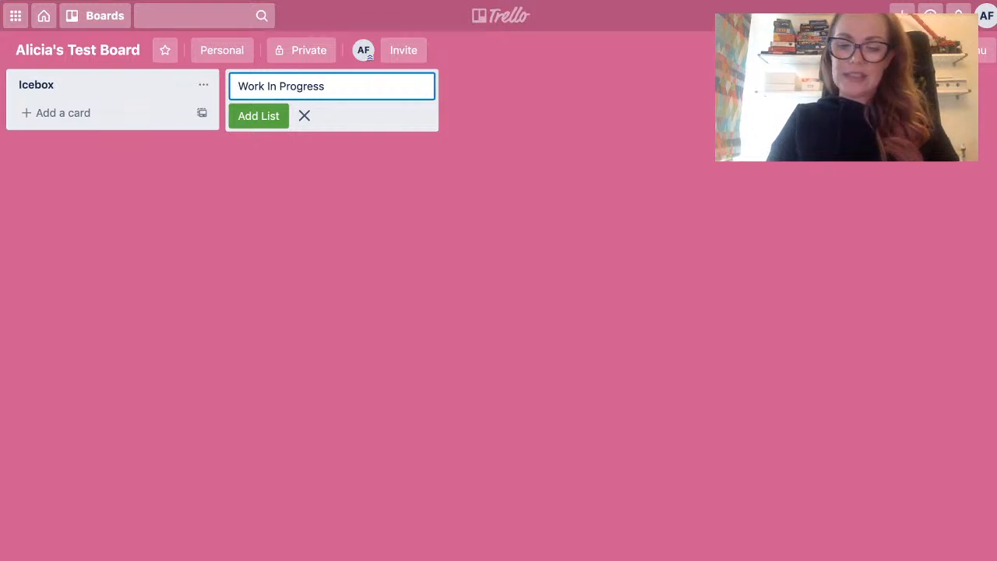
{"action": "key", "text": "Return"}
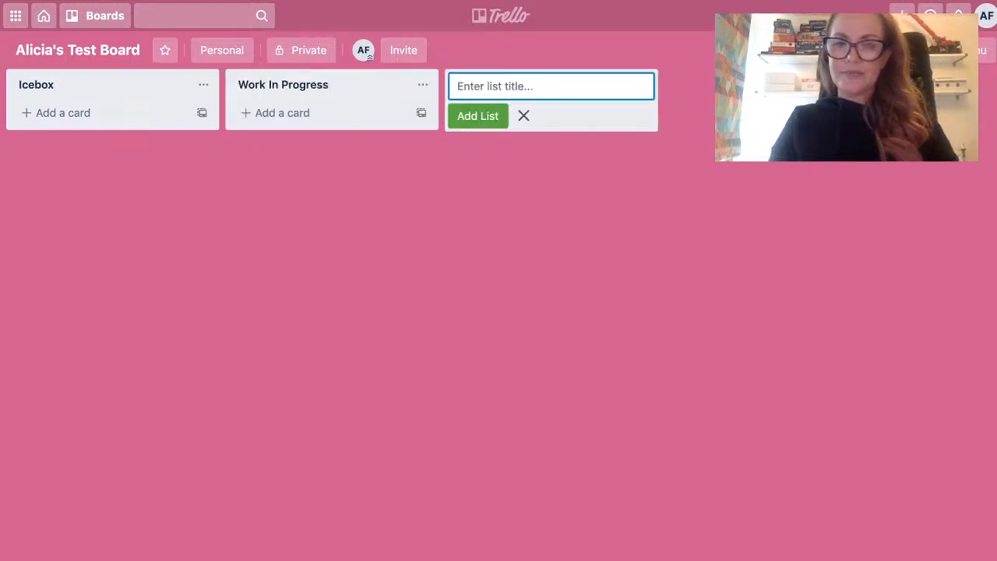
Add two more lists named Pending and Done after the Work In Progress list.
{"action": "type", "text": "Pending"}
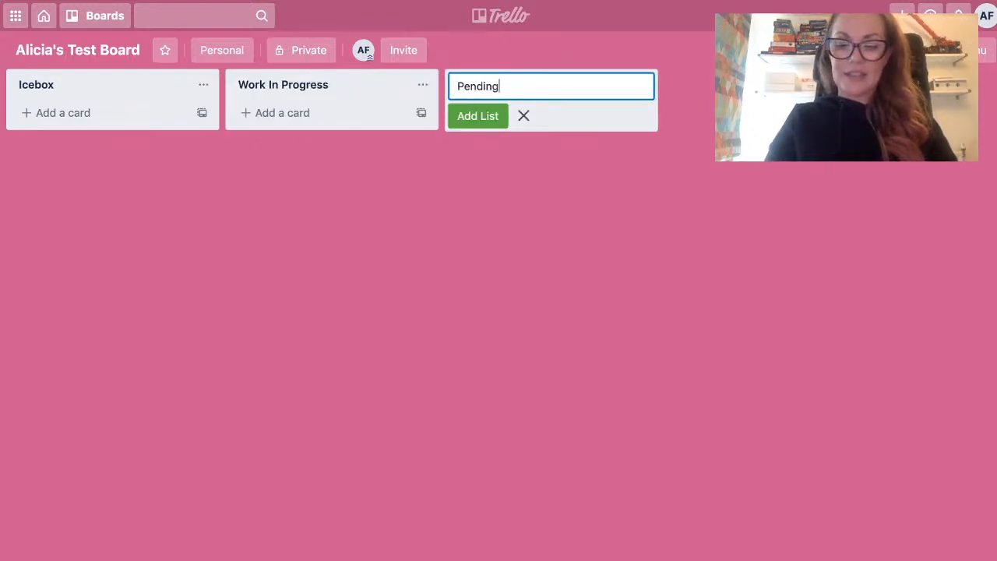
{"action": "key", "text": "Return"}
{"action": "type", "text": "Done"}
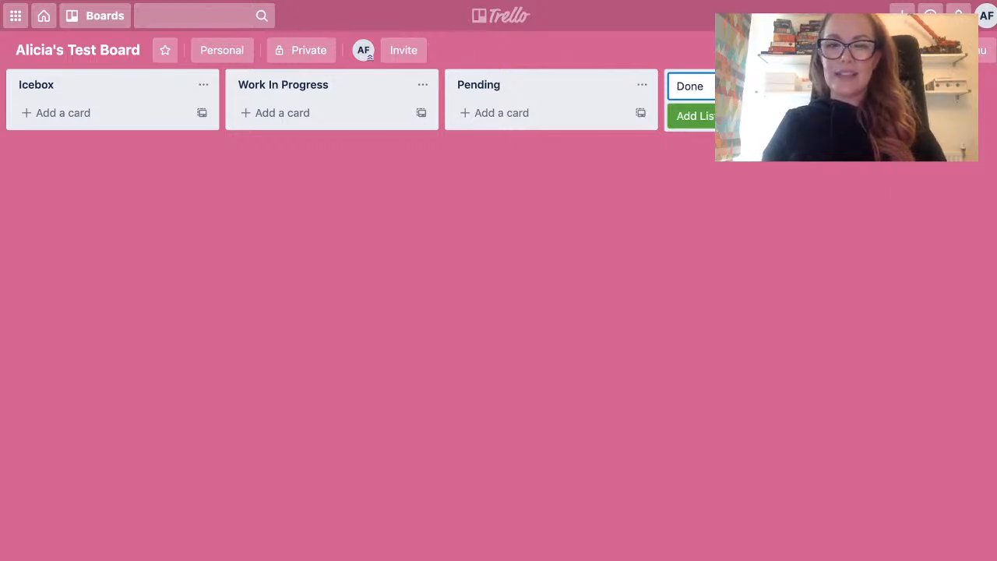
{"action": "key", "text": "Return"}
{"action": "scroll", "coordinate": [499, 100], "scroll_direction": "right", "scroll_amount": 1}
{"action": "scroll", "coordinate": [498, 100], "scroll_direction": "left", "scroll_amount": 2}
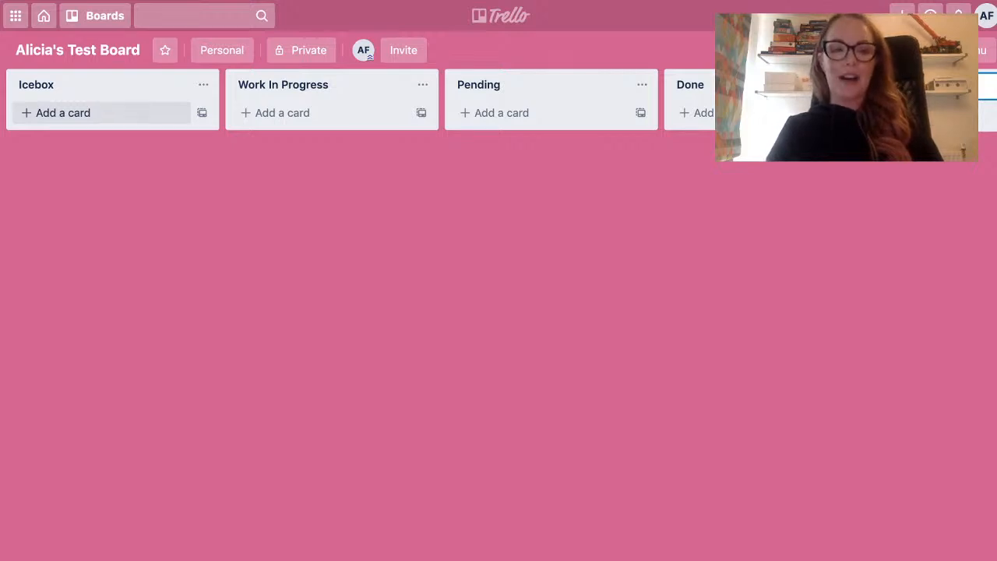
Add a card titled "Test" to the Icebox list.
{"action": "left_click", "coordinate": [62, 112]}
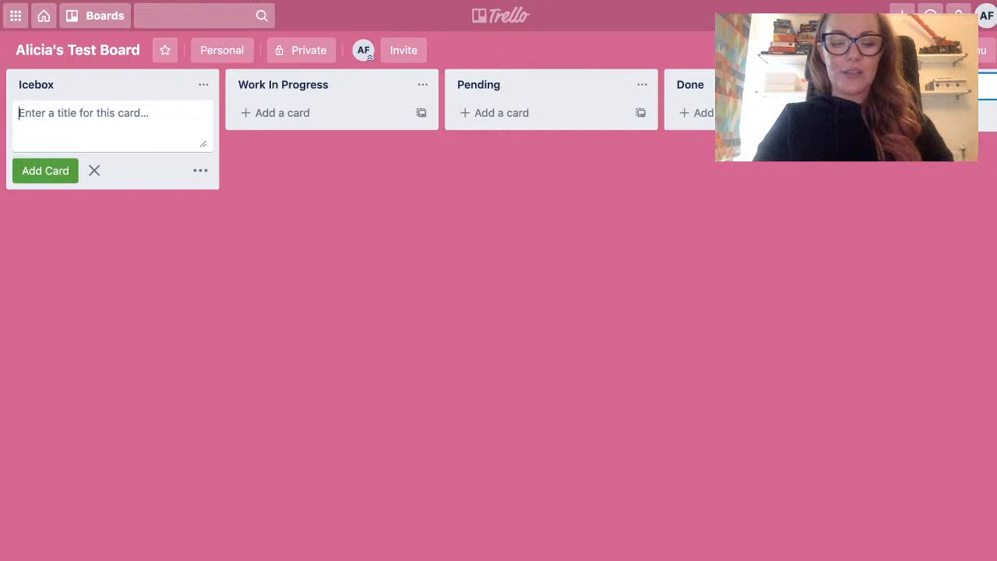
{"action": "type", "text": "Tes"}
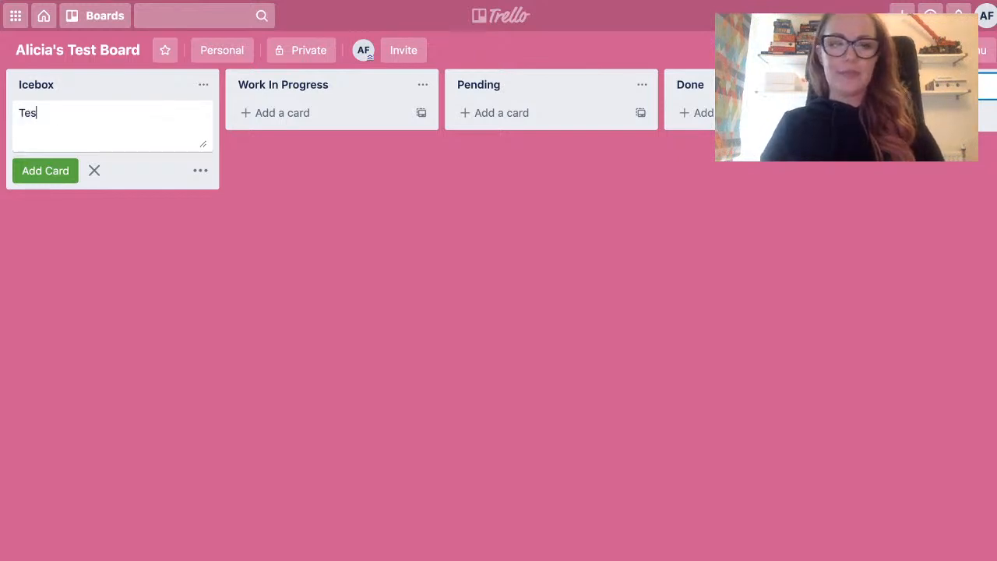
{"action": "type", "text": "t"}
{"action": "key", "text": "Return"}
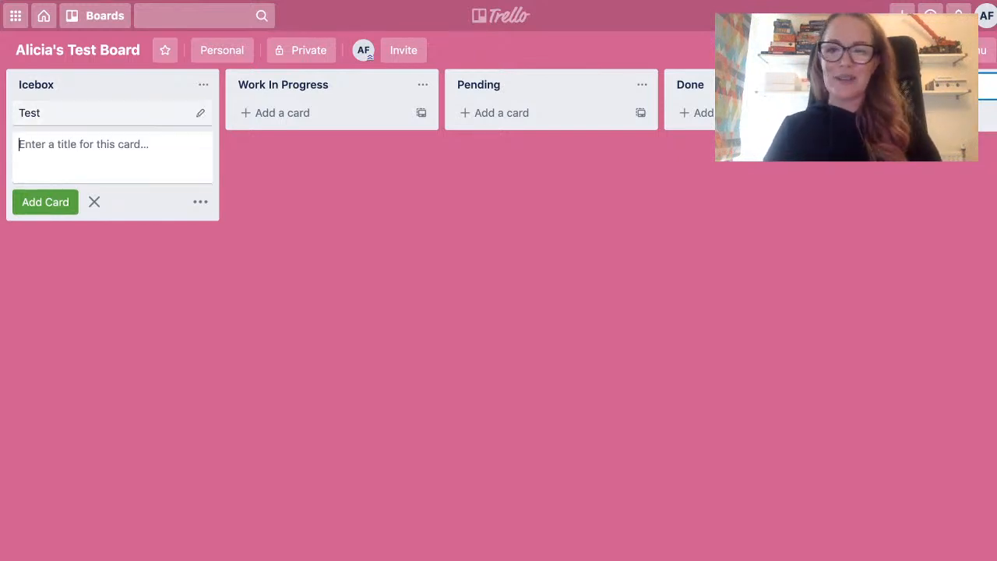
{"action": "key", "text": "Escape"}
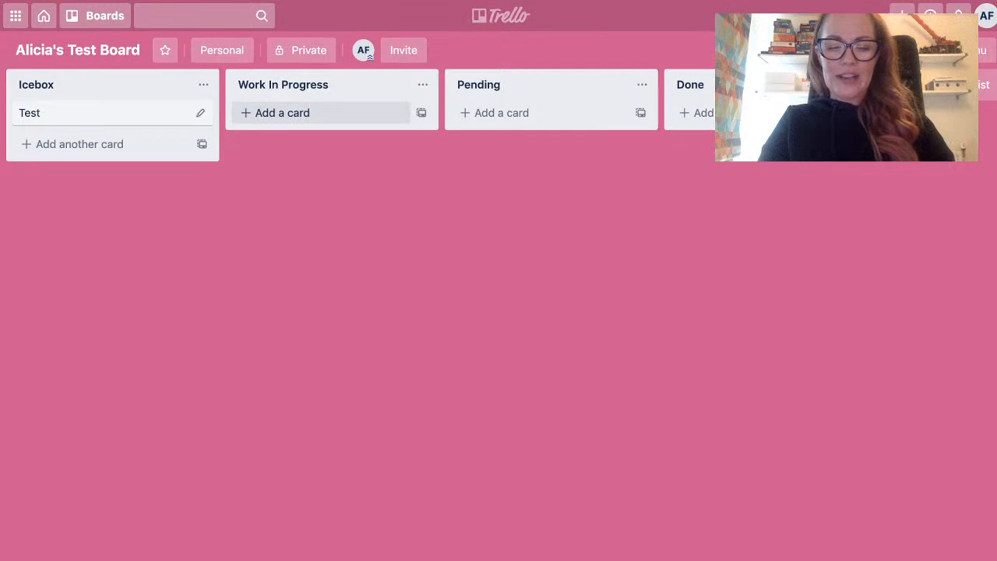
Add a card titled "EA How To FB Group" to the Work In Progress list.
{"action": "left_click", "coordinate": [282, 112]}
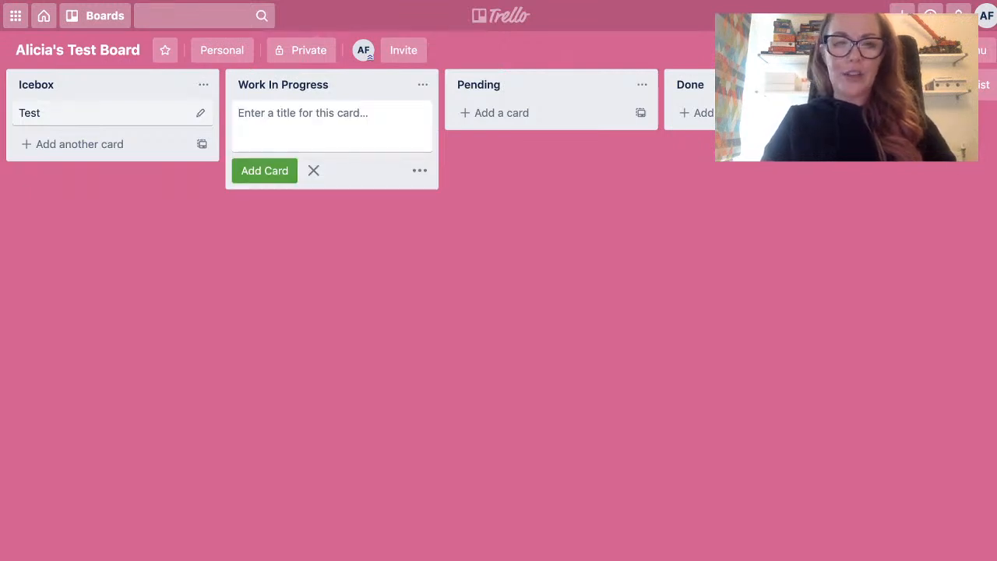
{"action": "type", "text": "EA How To "}
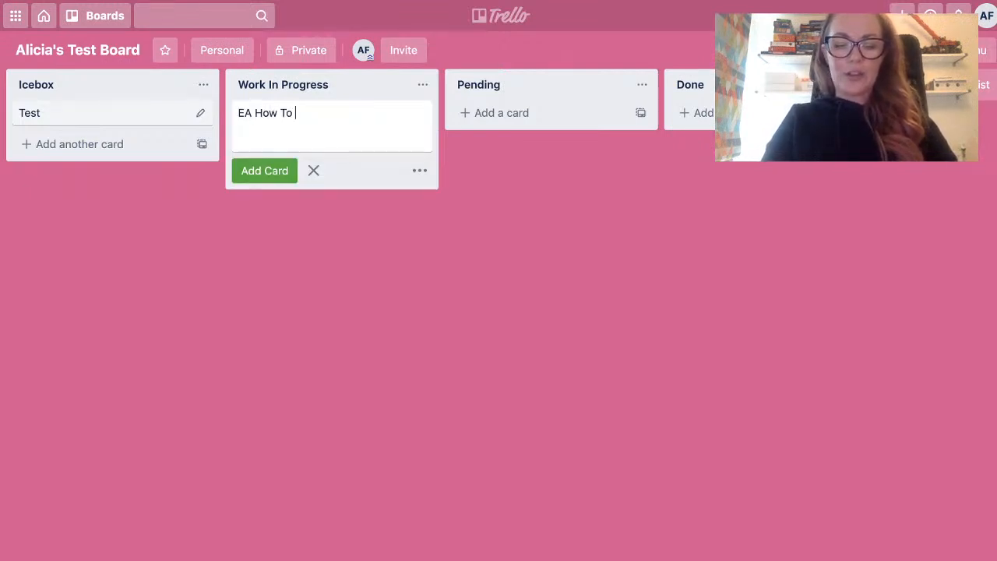
{"action": "type", "text": "FB G"}
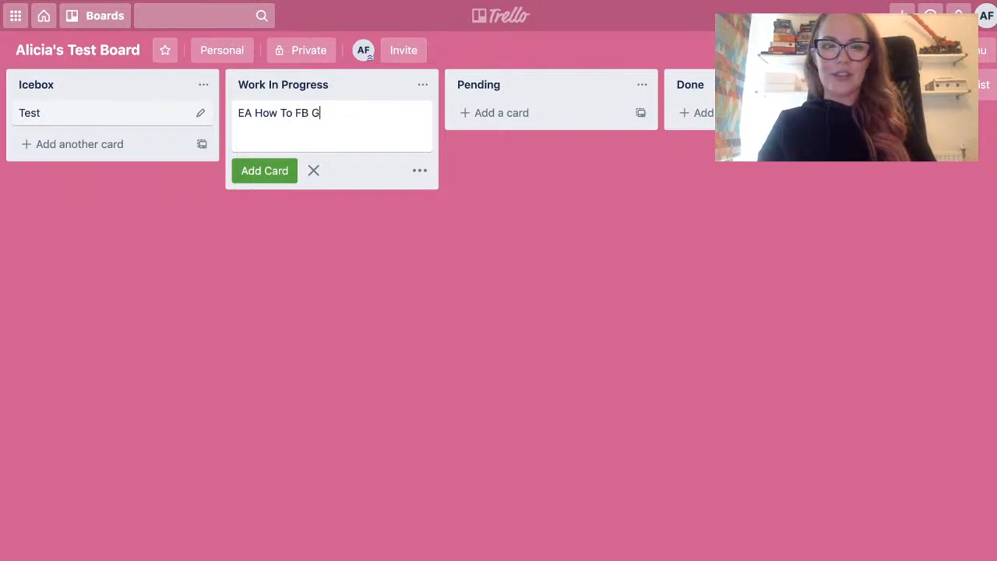
{"action": "type", "text": "roup"}
{"action": "key", "text": "Return"}
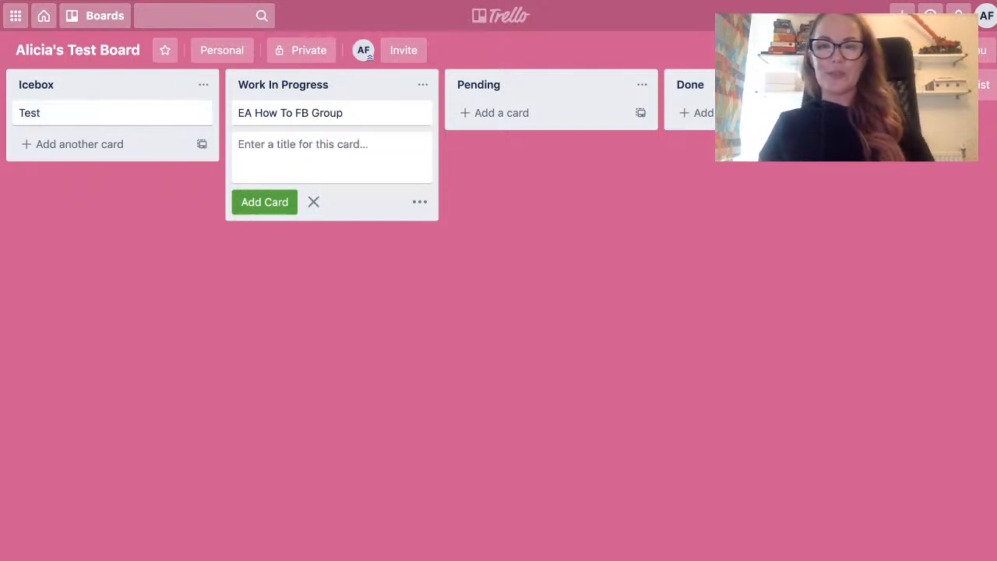
{"action": "key", "text": "Escape"}
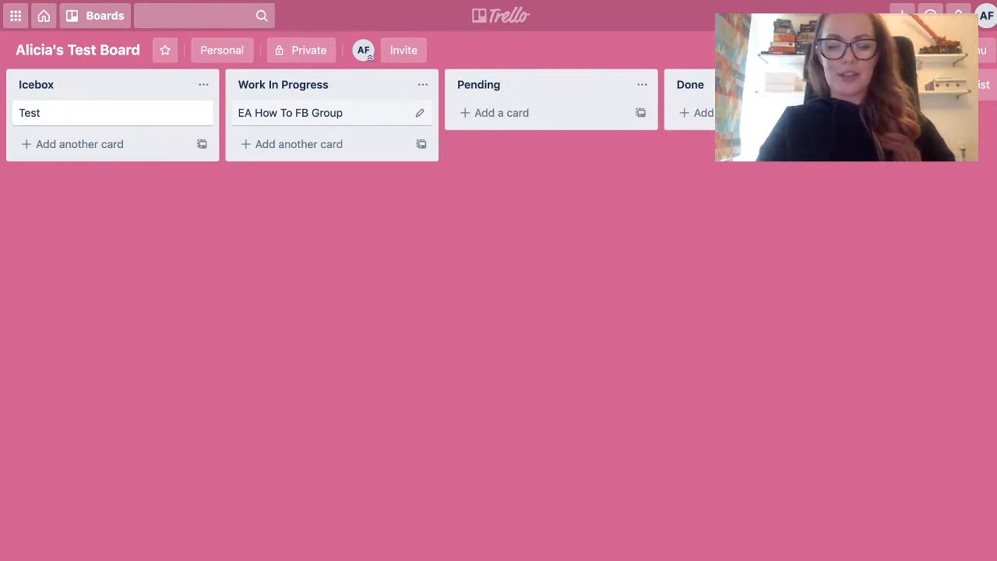
Add a card titled "Report" to the Pending list and move it to the Done list.
{"action": "left_click", "coordinate": [502, 113]}
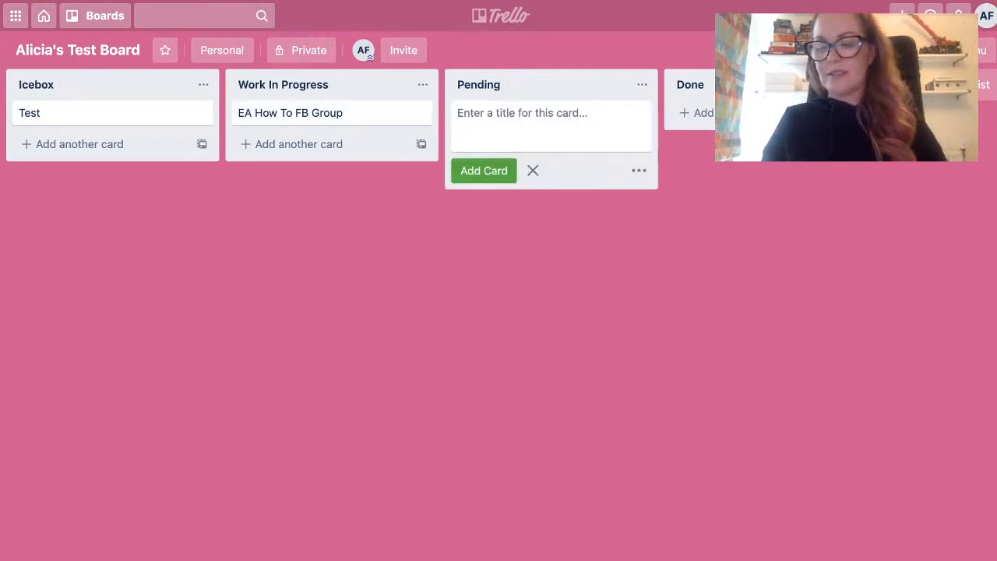
{"action": "type", "text": "Report"}
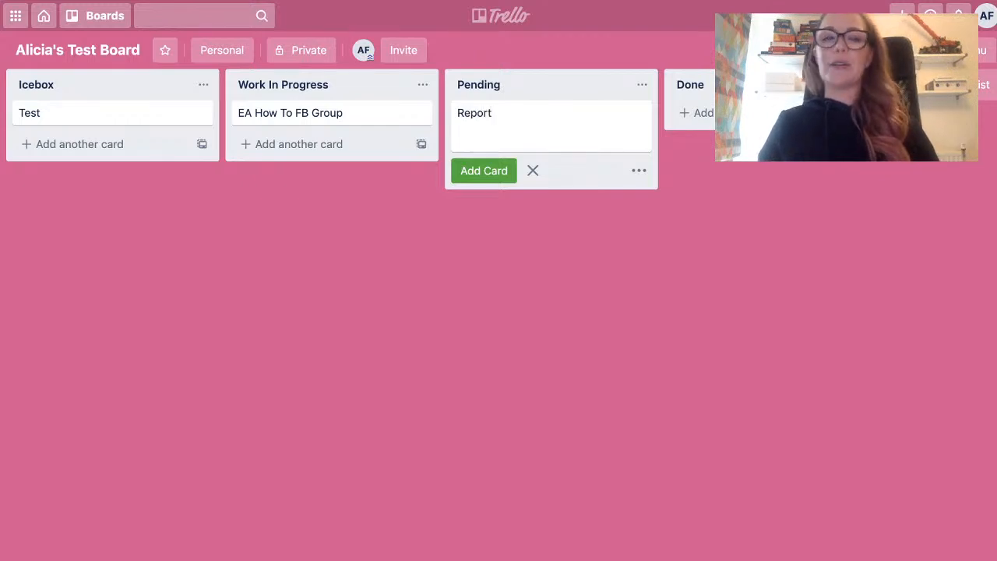
{"action": "key", "text": "Return"}
{"action": "key", "text": "Escape"}
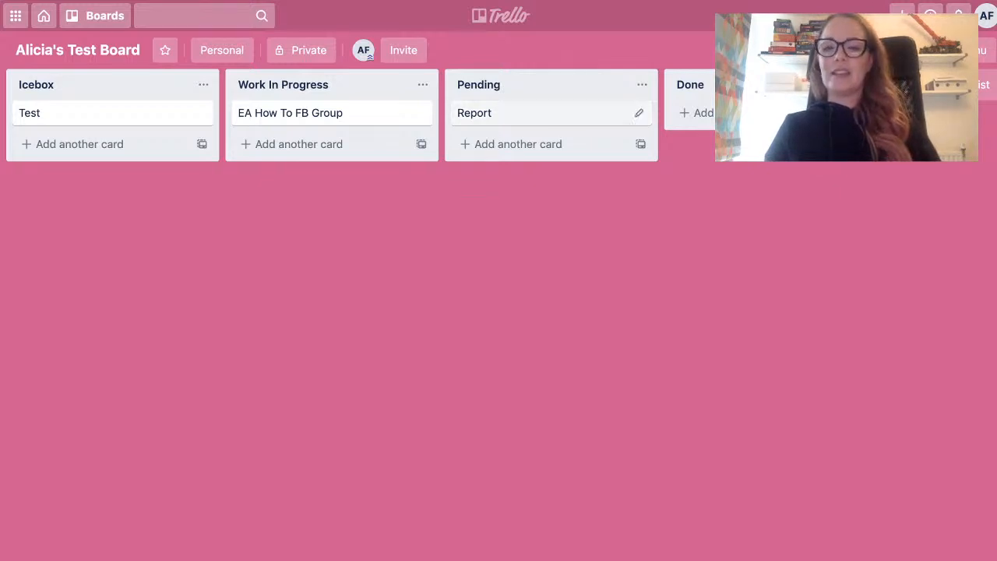
{"action": "mouse_move", "coordinate": [506, 113]}
{"action": "left_mouse_down"}
{"action": "mouse_move", "coordinate": [678, 104]}
{"action": "mouse_move", "coordinate": [693, 112]}
{"action": "mouse_move", "coordinate": [506, 113]}
{"action": "mouse_move", "coordinate": [693, 113]}
{"action": "left_mouse_up"}
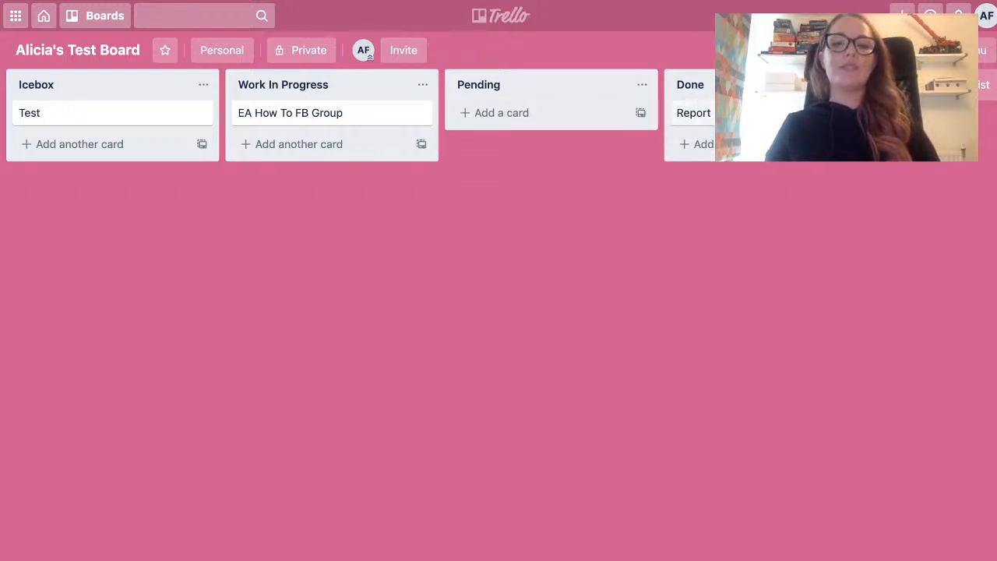
{"action": "left_click_drag", "start_coordinate": [693, 113], "coordinate": [726, 115]}
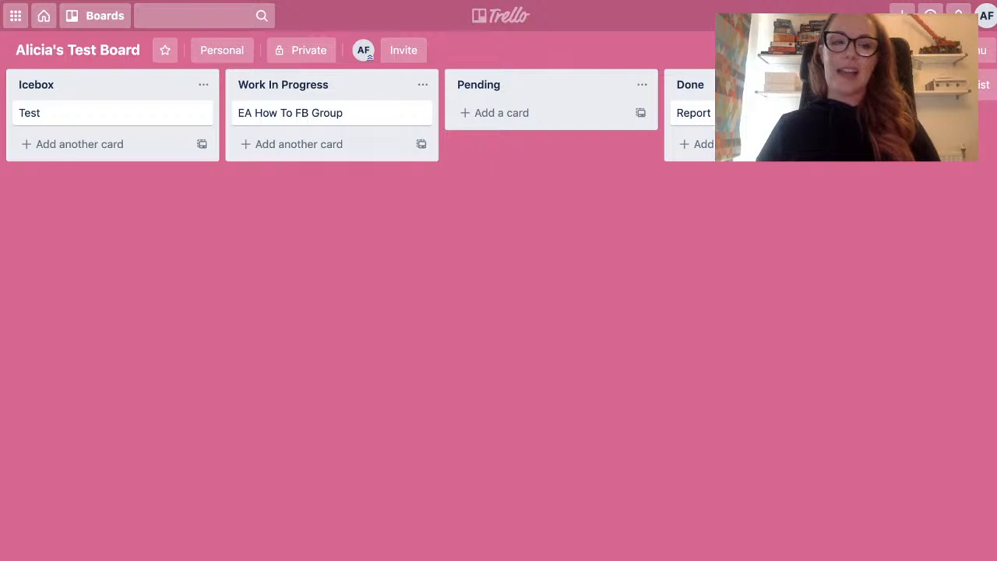
Add a second card titled "Org Photos" to the Icebox list below the Test card.
{"action": "left_click", "coordinate": [79, 144]}
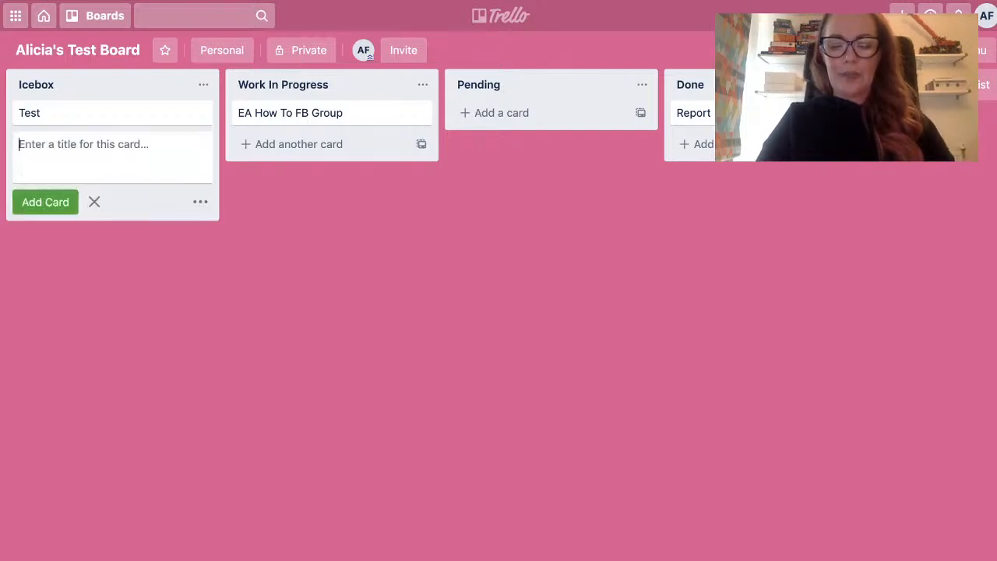
{"action": "type", "text": "Org P"}
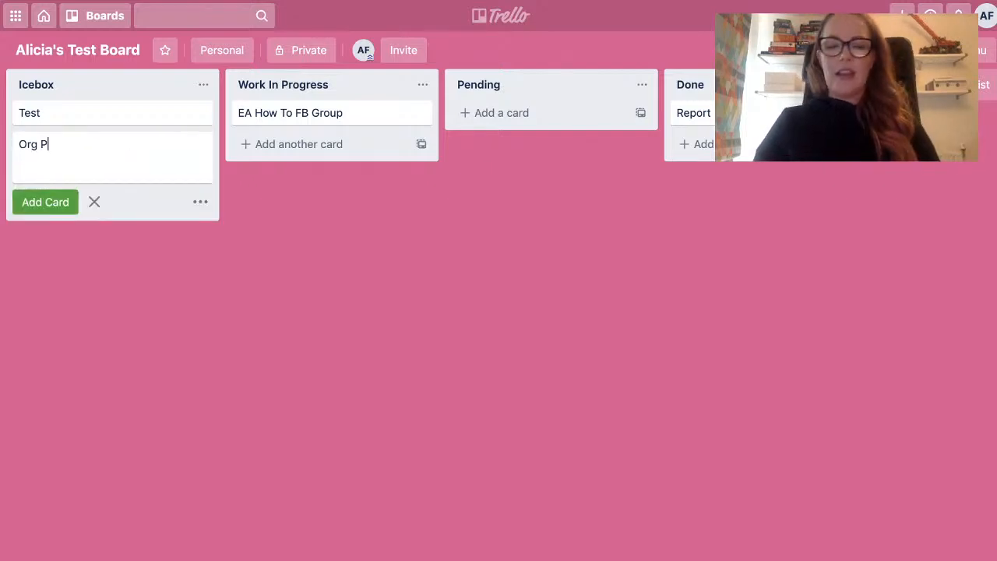
{"action": "type", "text": "hotos"}
{"action": "key", "text": "Return"}
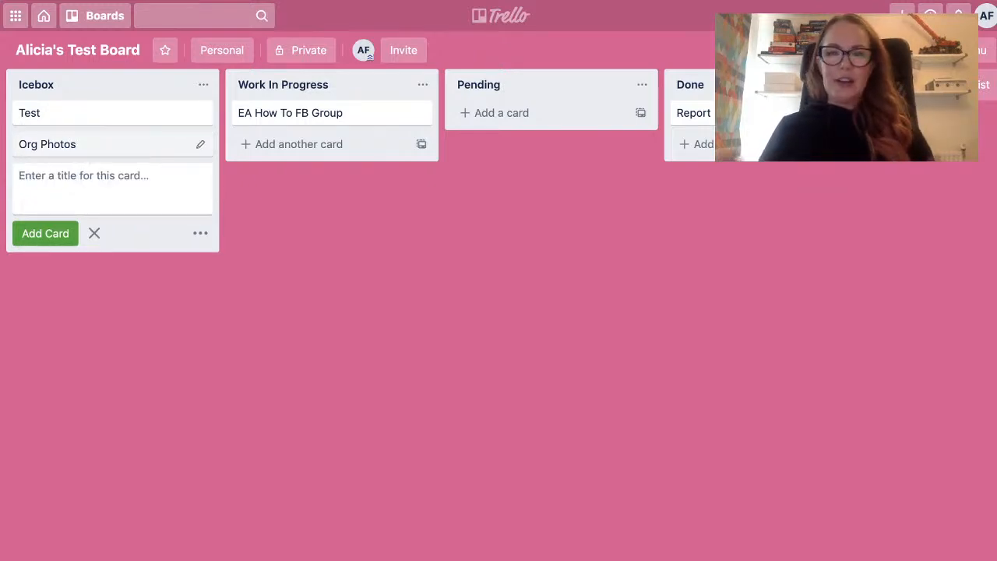
{"action": "key", "text": "Escape"}
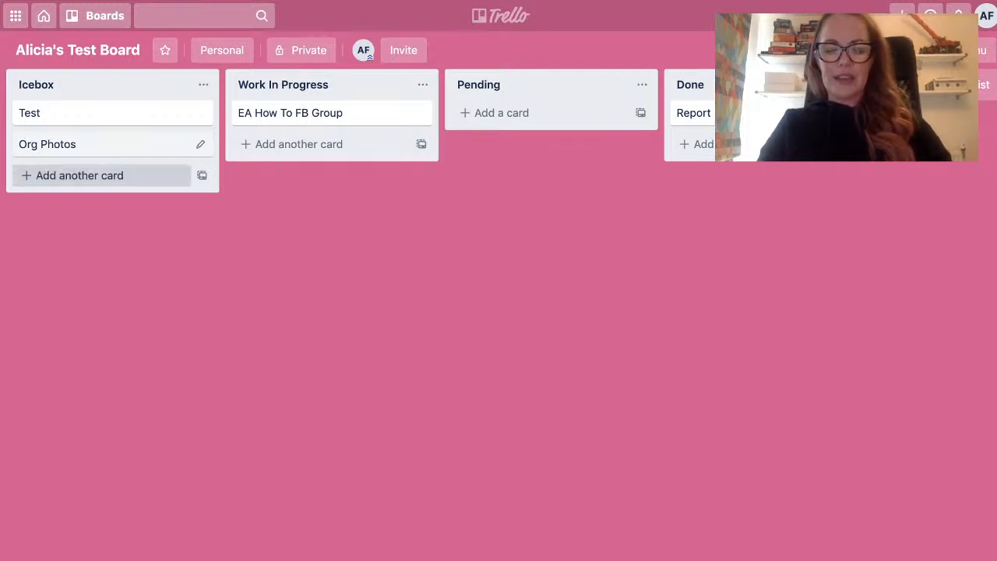
Add a third card titled "Exec Team Preferences" to the Icebox list below the Org Photos card.
{"action": "left_click", "coordinate": [78, 176]}
{"action": "type", "text": "Exec Team"}
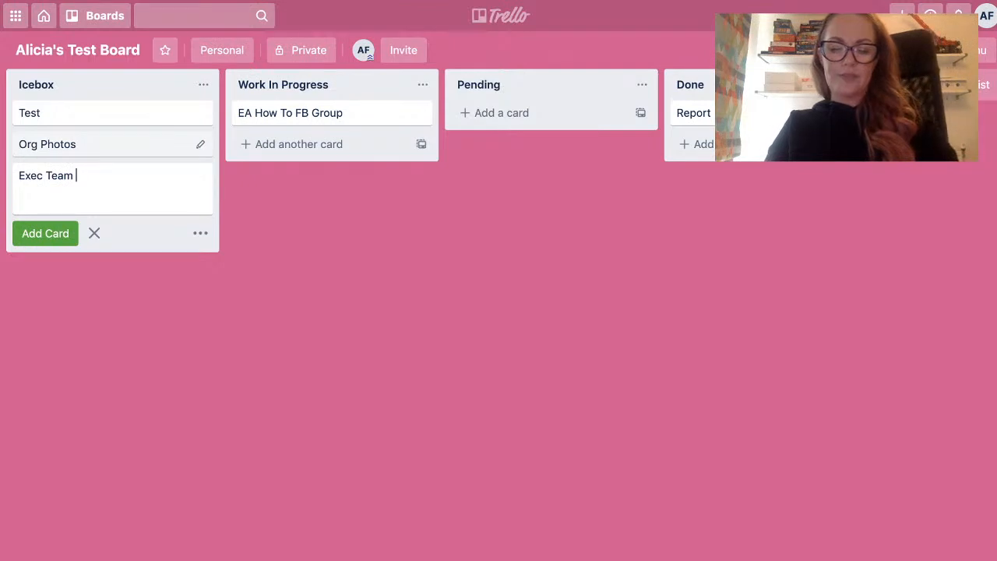
{"action": "type", "text": " Preferences"}
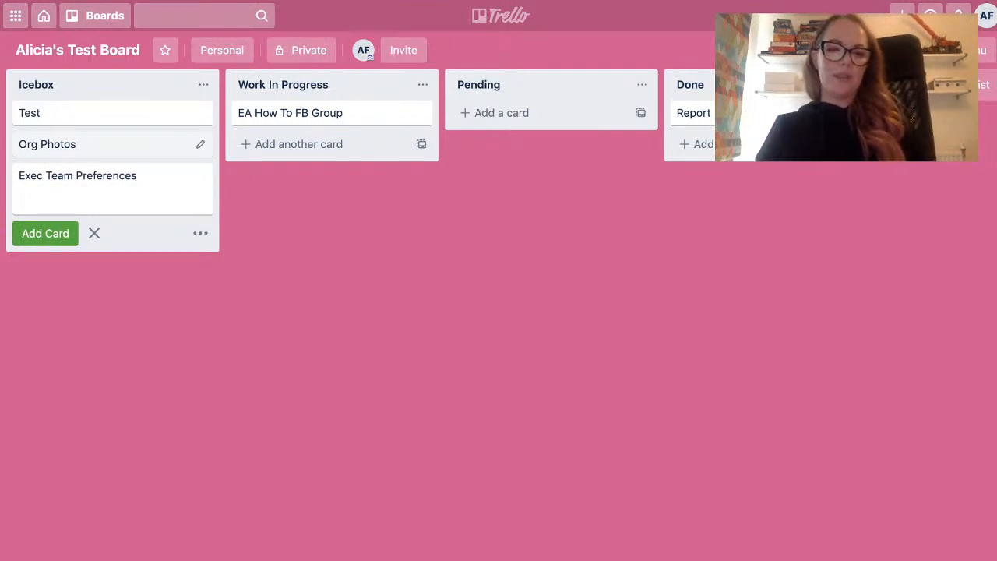
{"action": "key", "text": "Return"}
{"action": "key", "text": "Escape"}
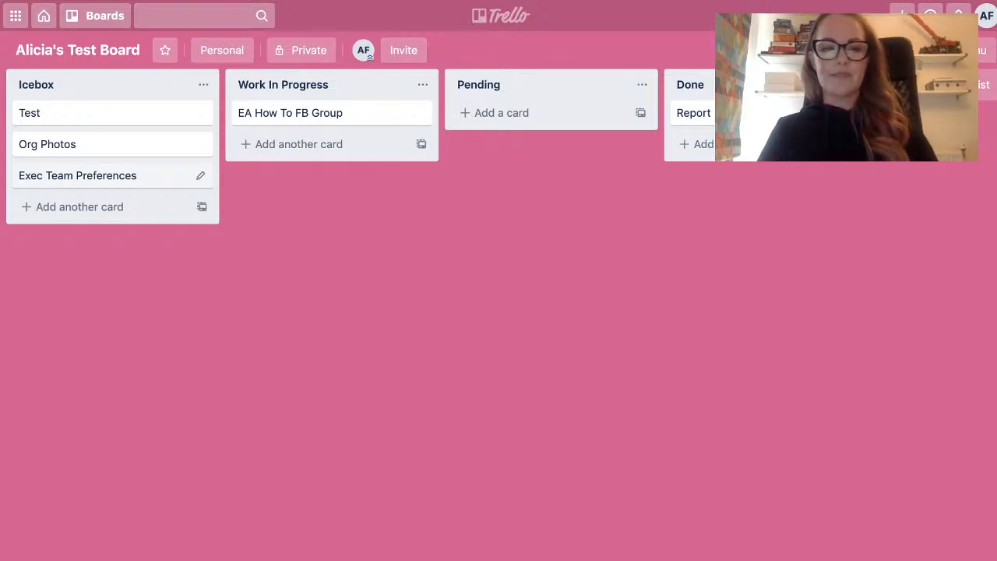
Open the Exec Team Preferences card and save "Exec Team Preferences" as its description.
{"action": "left_click", "coordinate": [93, 175]}
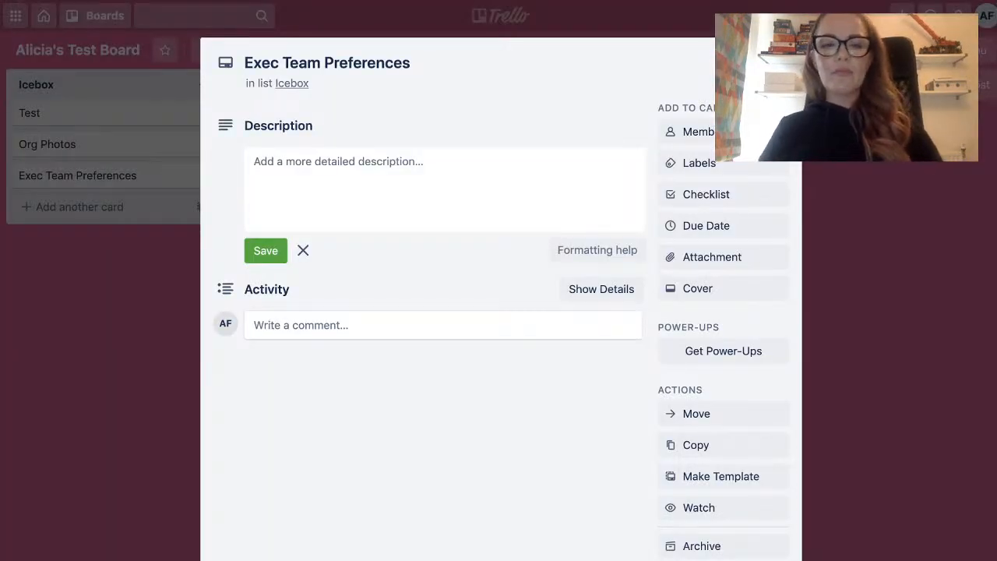
{"action": "left_click", "coordinate": [445, 189]}
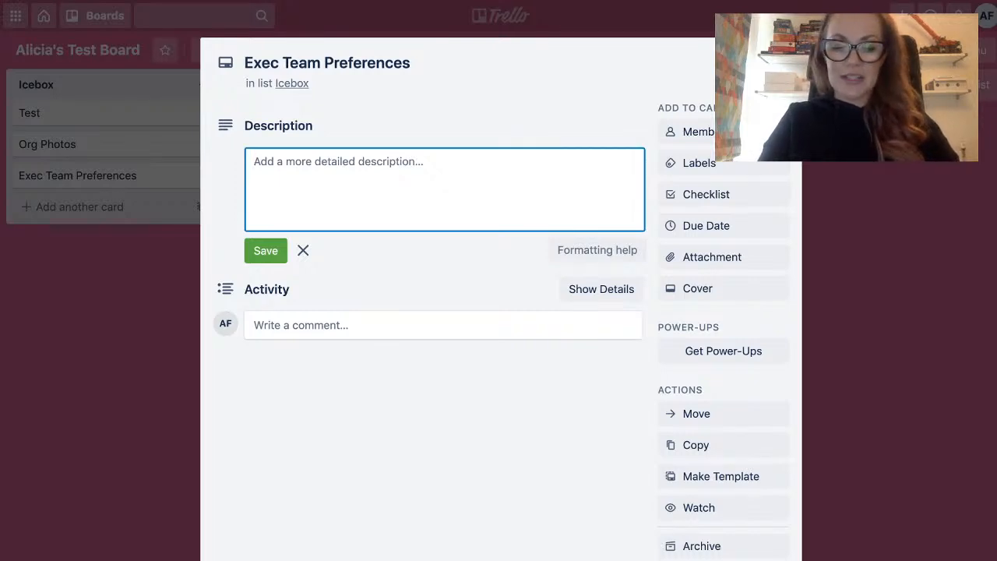
{"action": "type", "text": "Exec"}
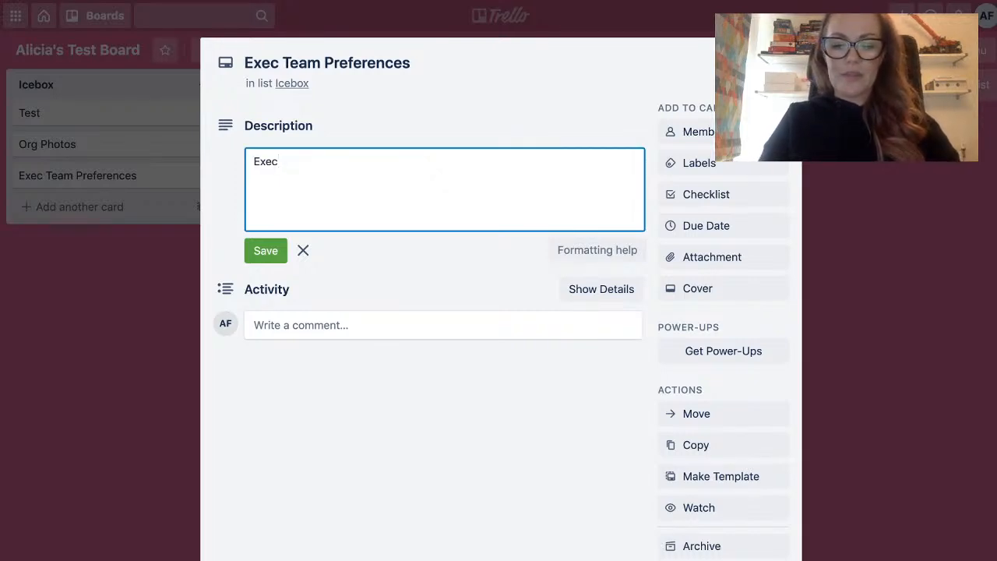
{"action": "type", "text": " Team P"}
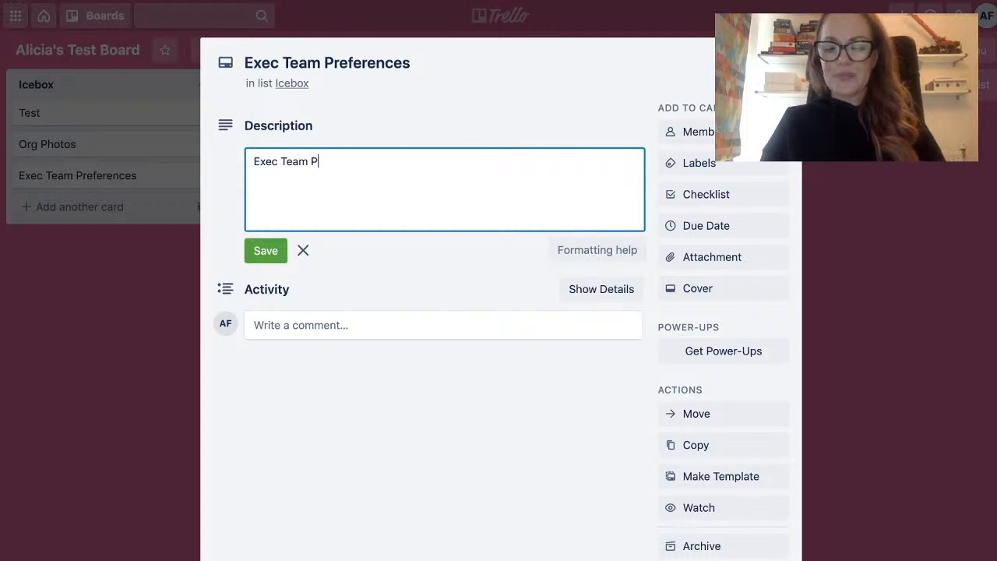
{"action": "type", "text": "references"}
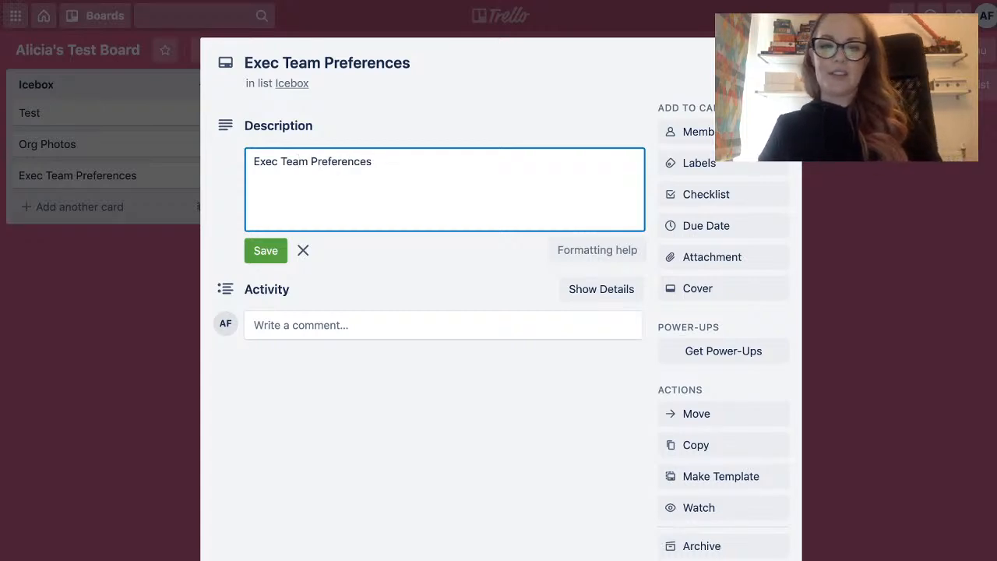
{"action": "key", "text": "Return"}
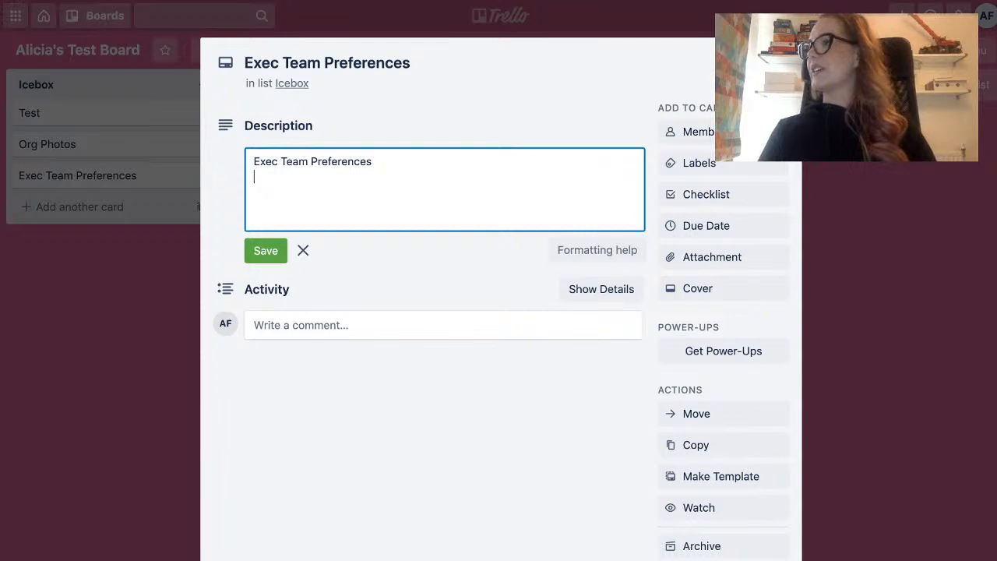
{"action": "key", "text": "super+Return"}
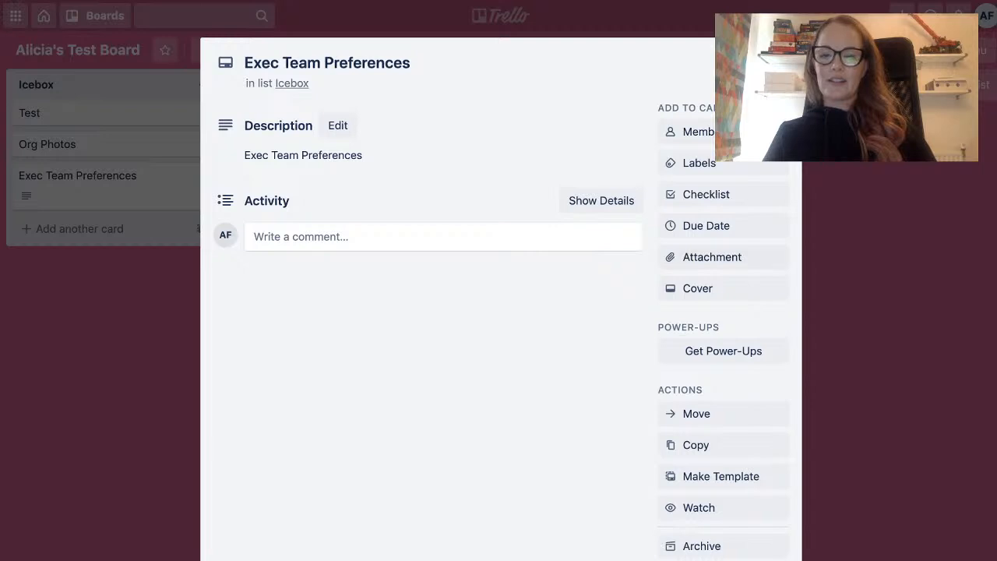
Add a checklist titled "Exec Team" to the Exec Team Preferences card.
{"action": "left_click", "coordinate": [706, 194]}
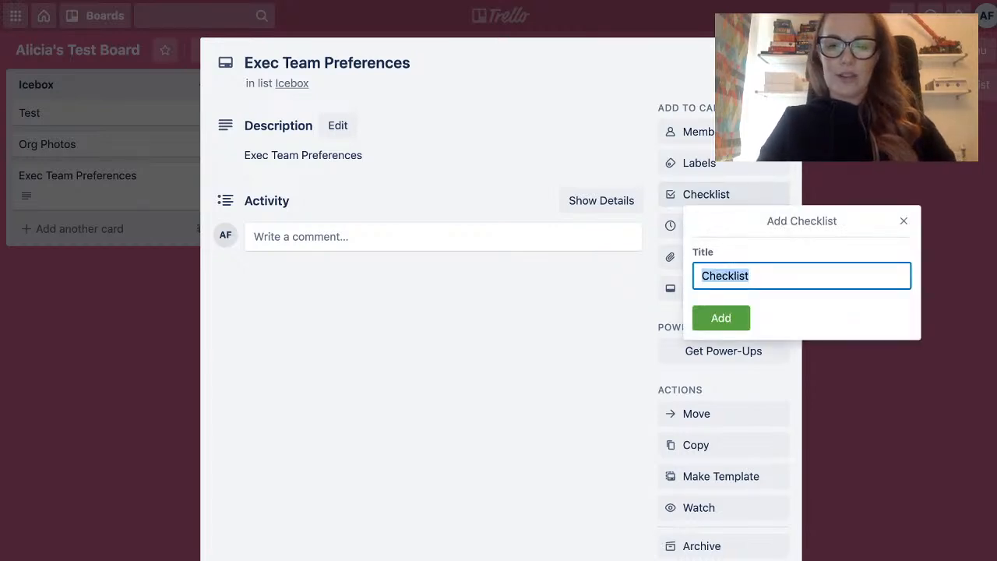
{"action": "type", "text": "Exec "}
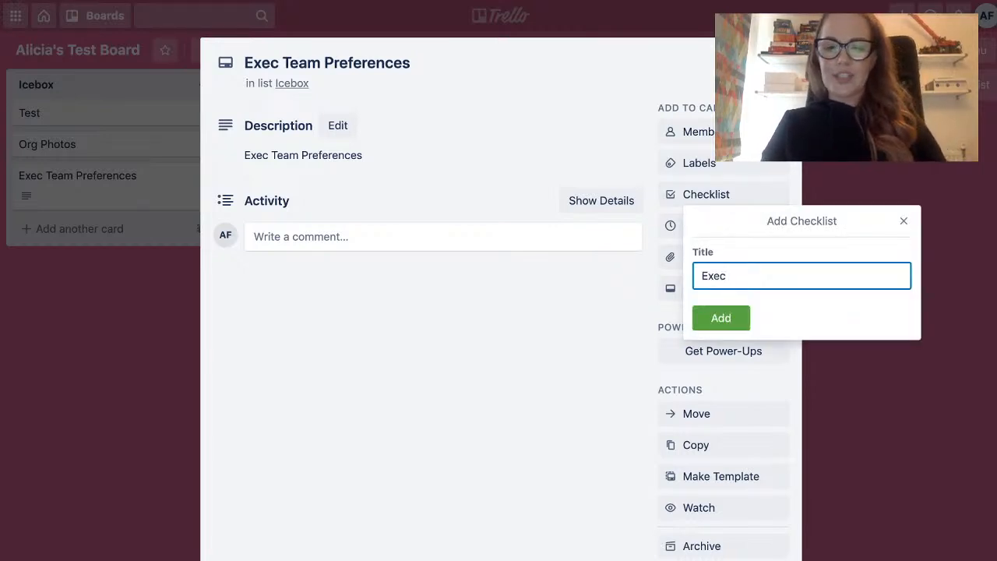
{"action": "type", "text": "Team"}
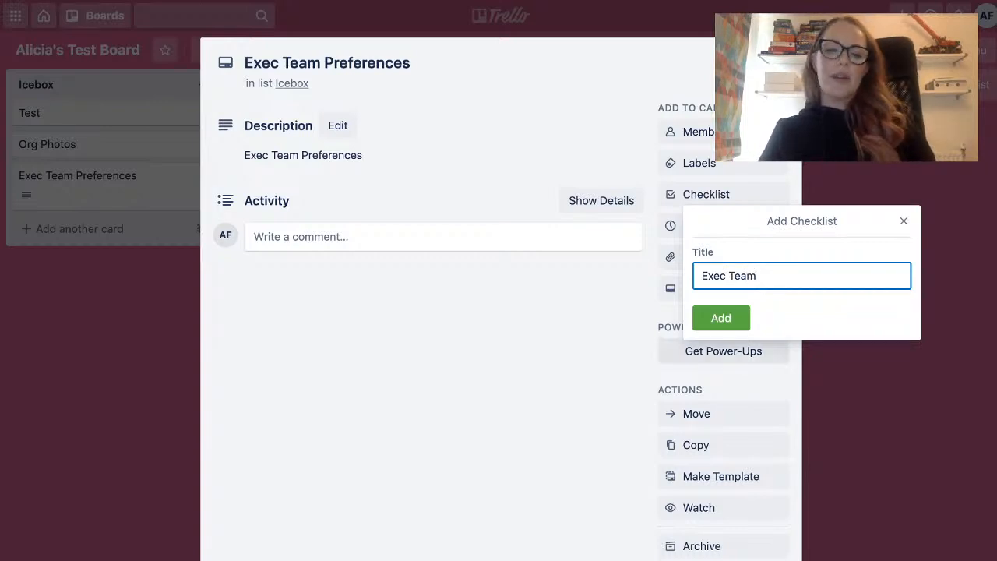
{"action": "left_click", "coordinate": [717, 319]}
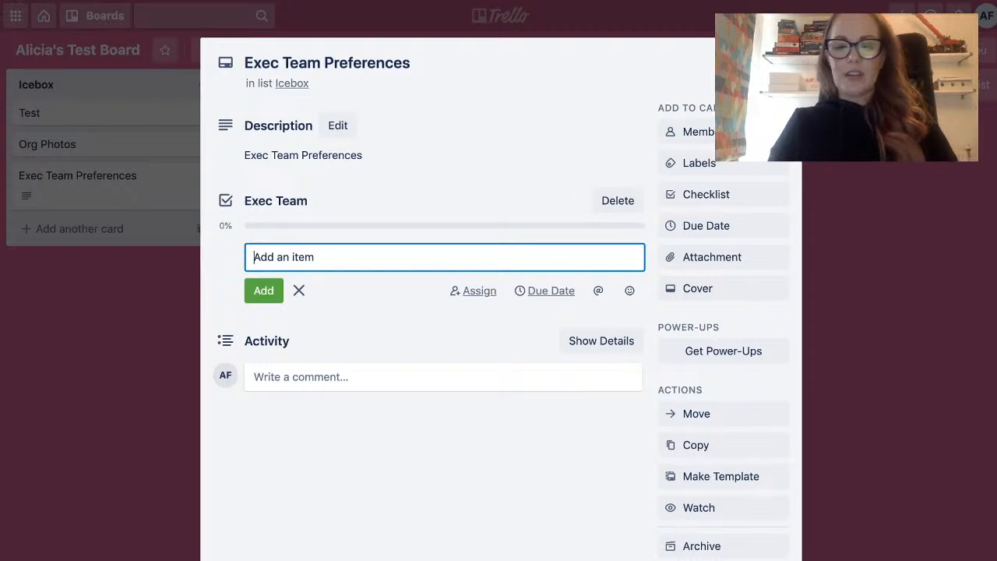
Add seven items to the Exec Team checklist, each holding one executive team member's first name.
{"action": "type", "text": "Ralph"}
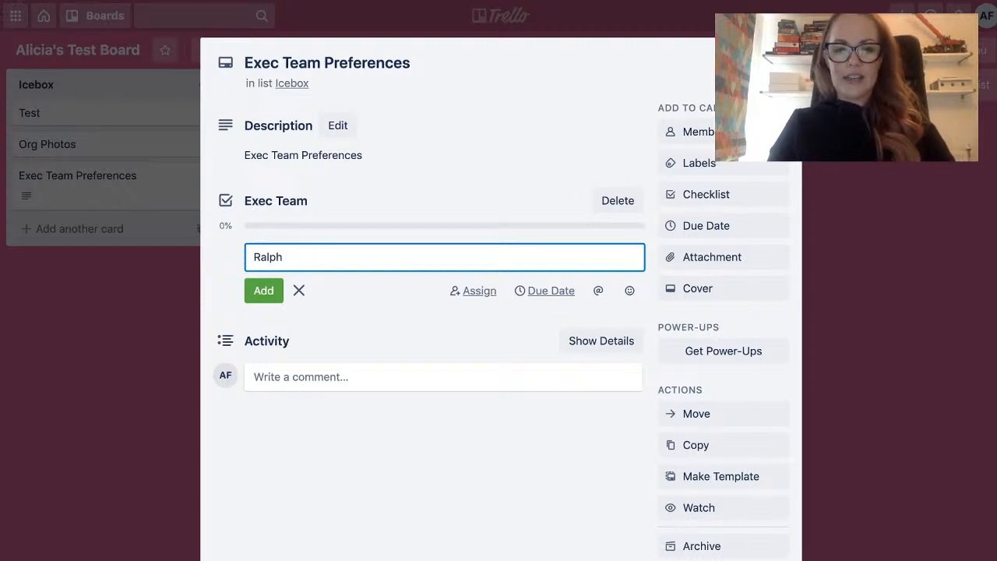
{"action": "key", "text": "Return"}
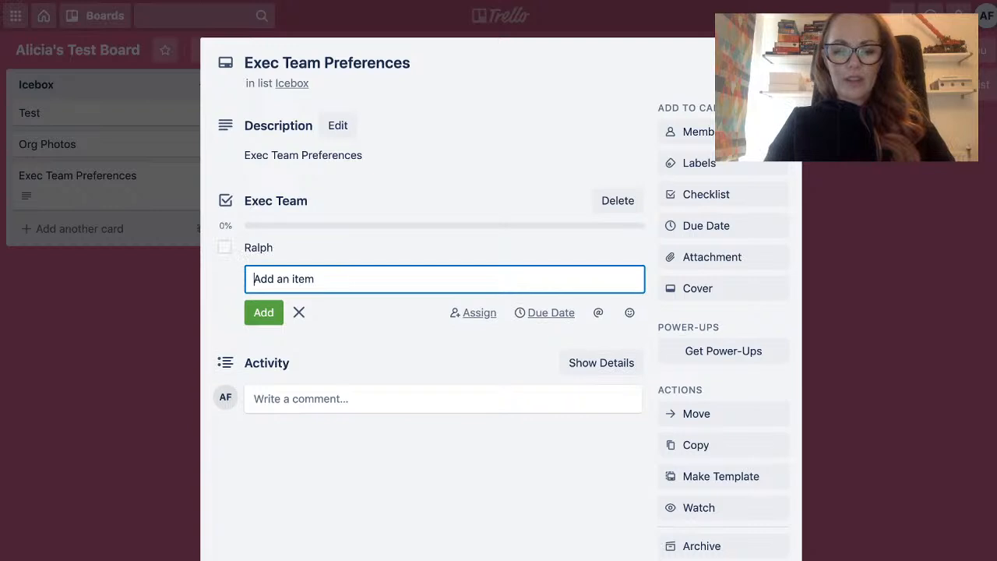
{"action": "type", "text": "Dina"}
{"action": "key", "text": "Return"}
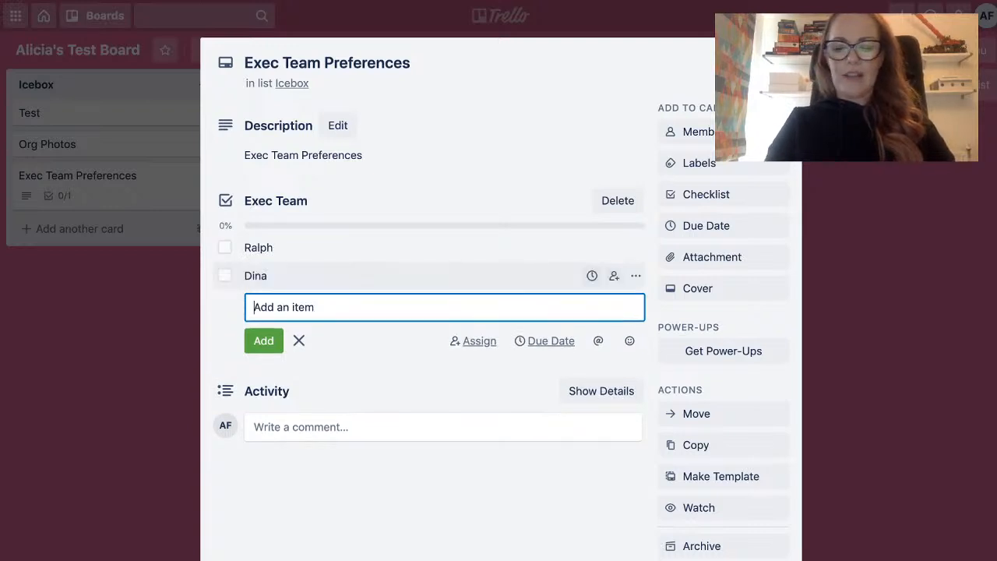
{"action": "type", "text": "Adam"}
{"action": "key", "text": "Return"}
{"action": "type", "text": "Harry"}
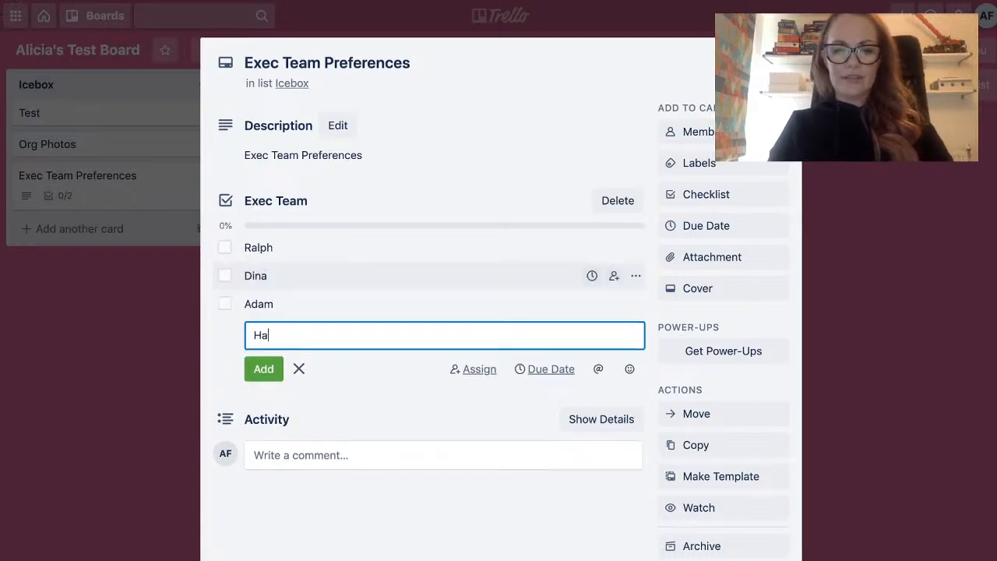
{"action": "key", "text": "Return"}
{"action": "type", "text": "Steve"}
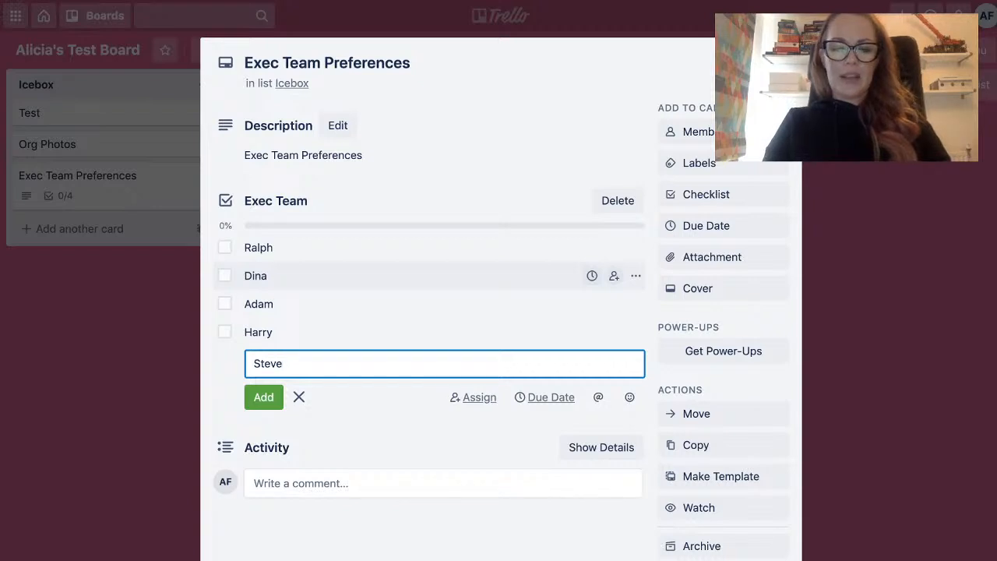
{"action": "key", "text": "Return"}
{"action": "type", "text": "Igor"}
{"action": "key", "text": "Return"}
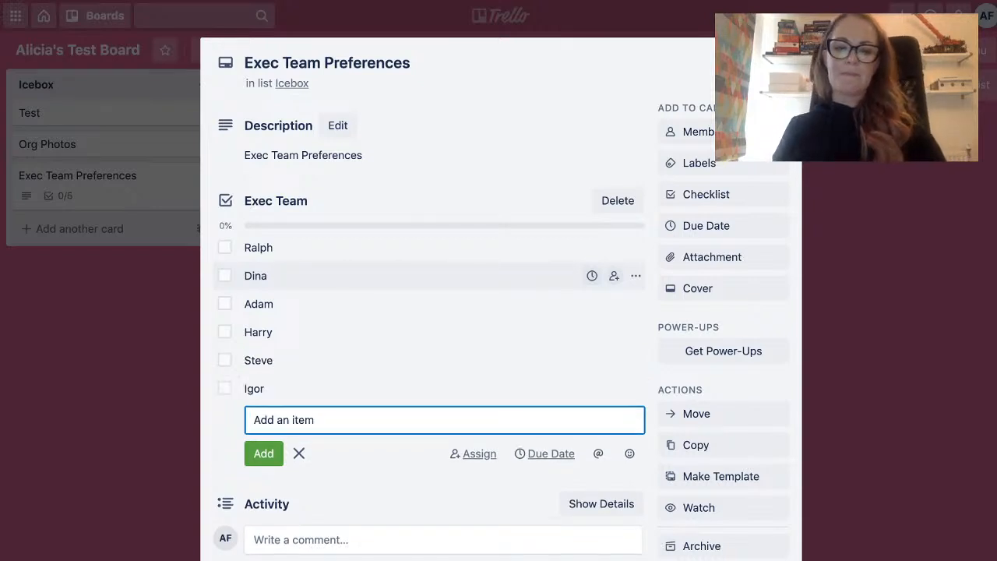
{"action": "type", "text": "Mel"}
{"action": "key", "text": "Return"}
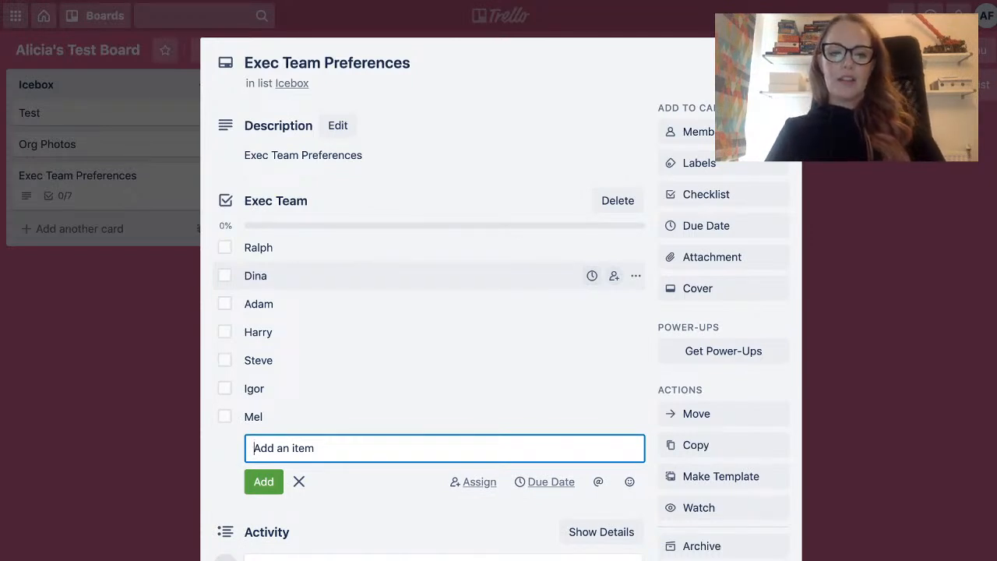
Mark the first item of the Exec Team checklist as complete and clear the mark again.
{"action": "scroll", "coordinate": [436, 311], "scroll_direction": "down", "scroll_amount": 1}
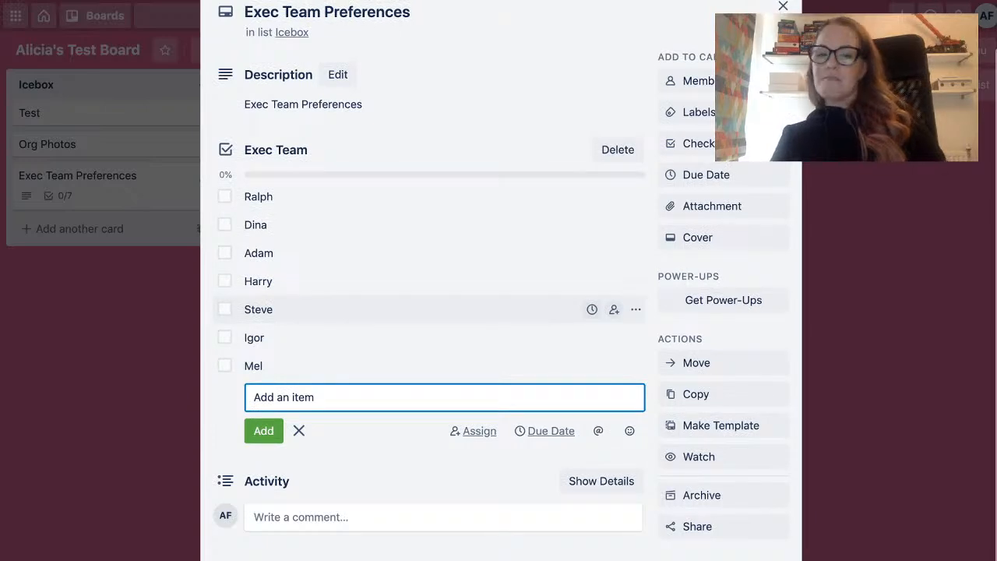
{"action": "left_click", "coordinate": [225, 196]}
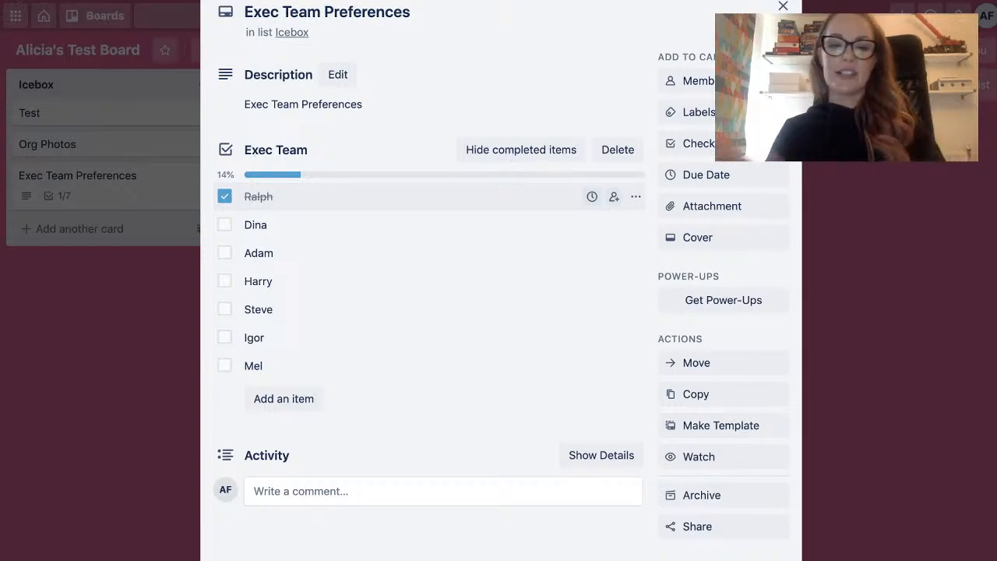
{"action": "left_click", "coordinate": [224, 196]}
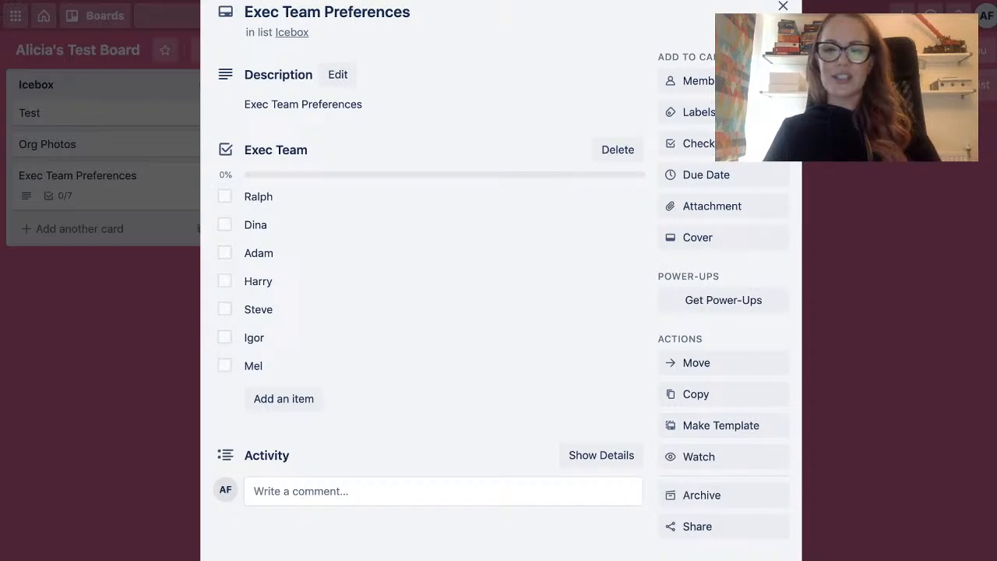
Save a comment on the card noting that the last team member in the checklist is vegan, and close the card.
{"action": "left_click", "coordinate": [300, 492]}
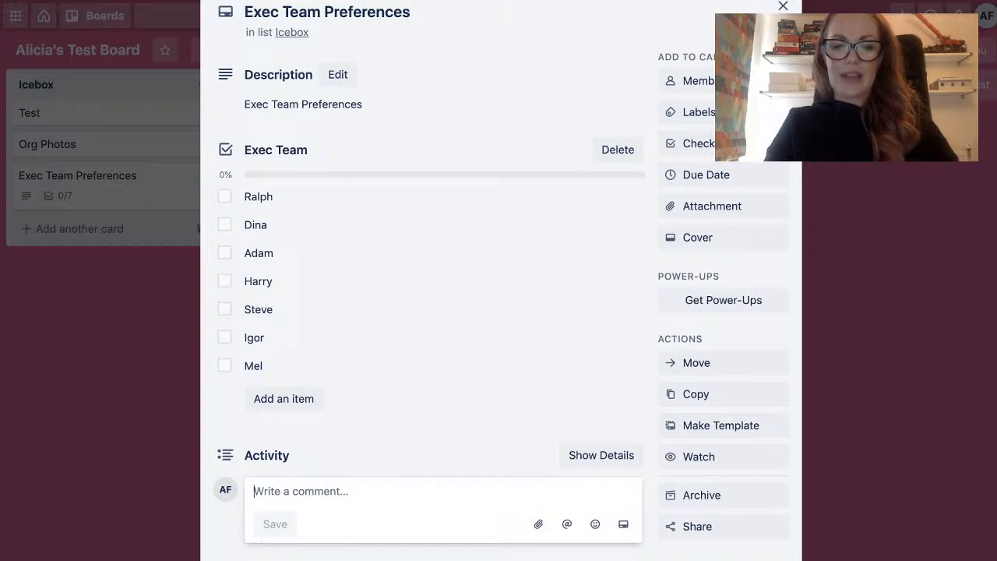
{"action": "type", "text": "D"}
{"action": "key", "text": "BackSpace"}
{"action": "type", "text": "Mel is vegan"}
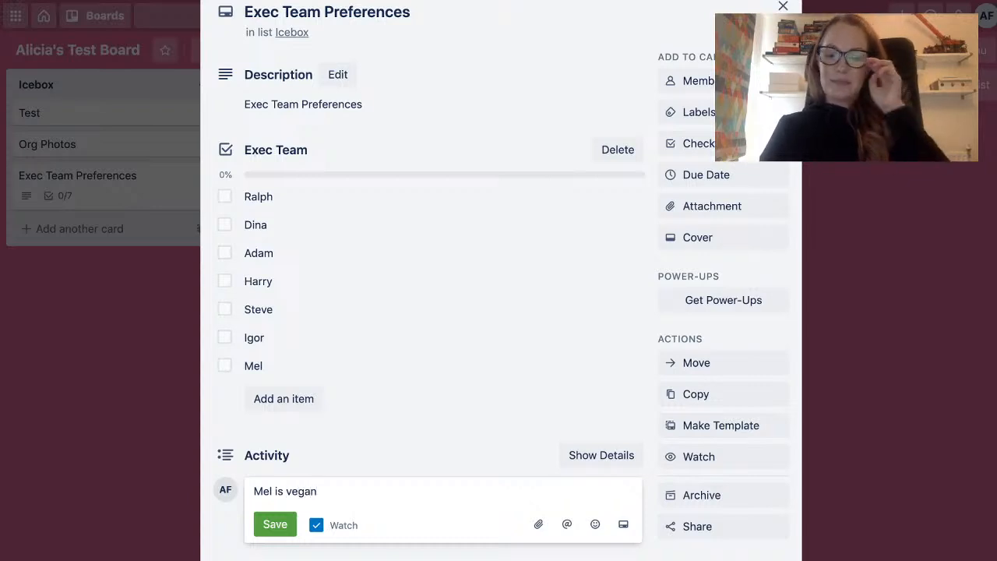
{"action": "left_click", "coordinate": [274, 524]}
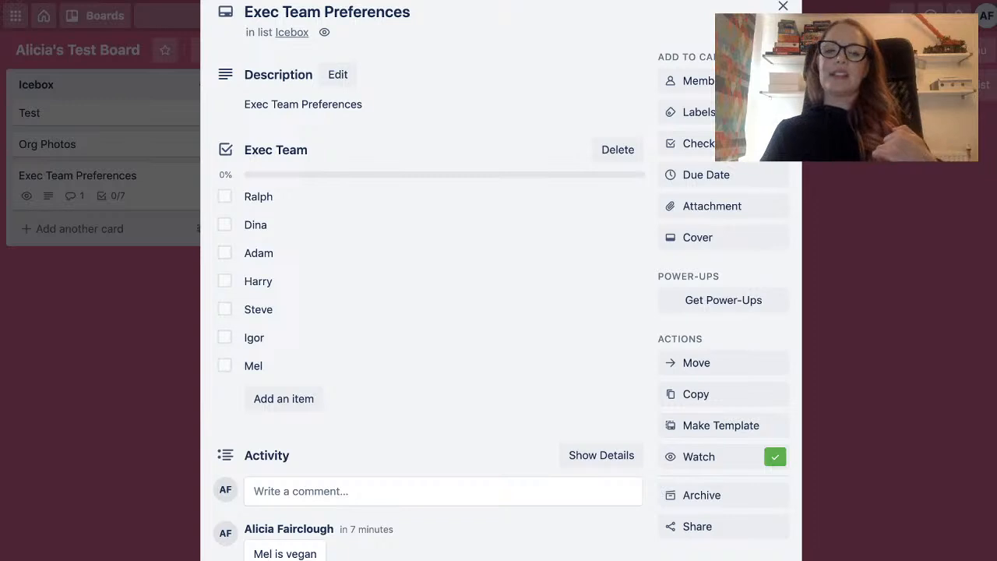
{"action": "scroll", "coordinate": [499, 312], "scroll_direction": "down", "scroll_amount": 1}
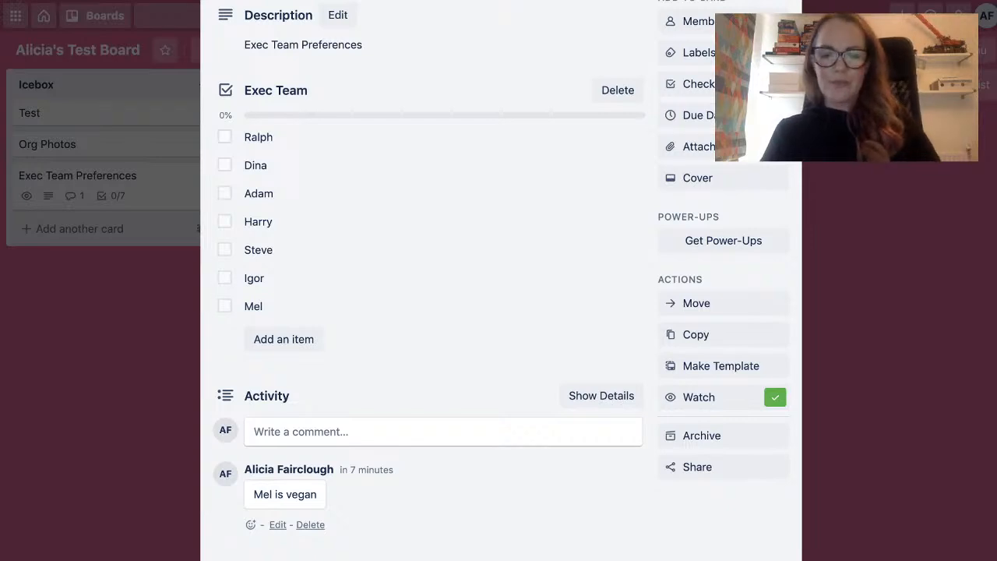
{"action": "scroll", "coordinate": [429, 409], "scroll_direction": "up", "scroll_amount": 2}
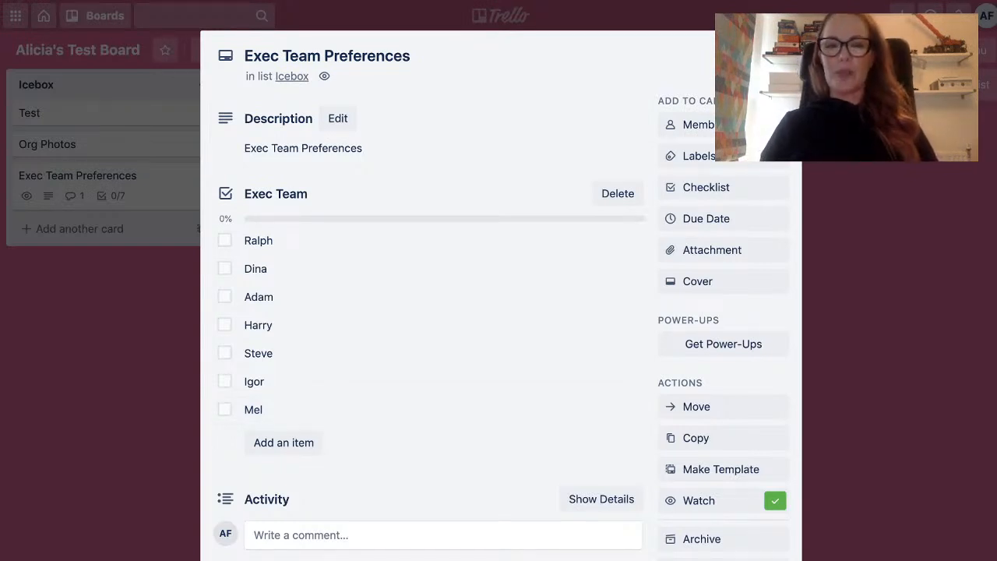
{"action": "key", "text": "Escape"}
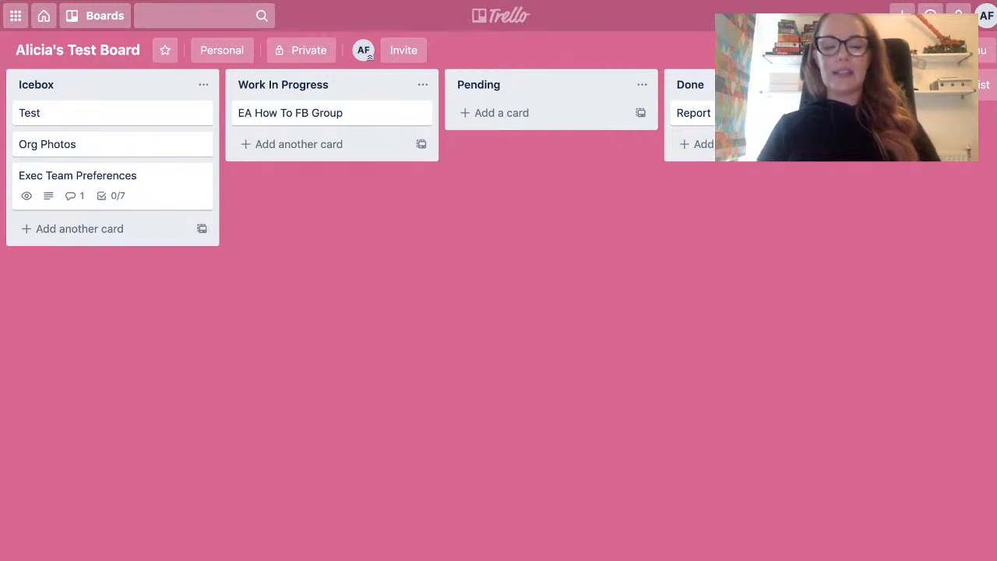
Add a card to the Work In Progress list for booking the named traveller to Lisbon.
{"action": "left_click", "coordinate": [299, 145]}
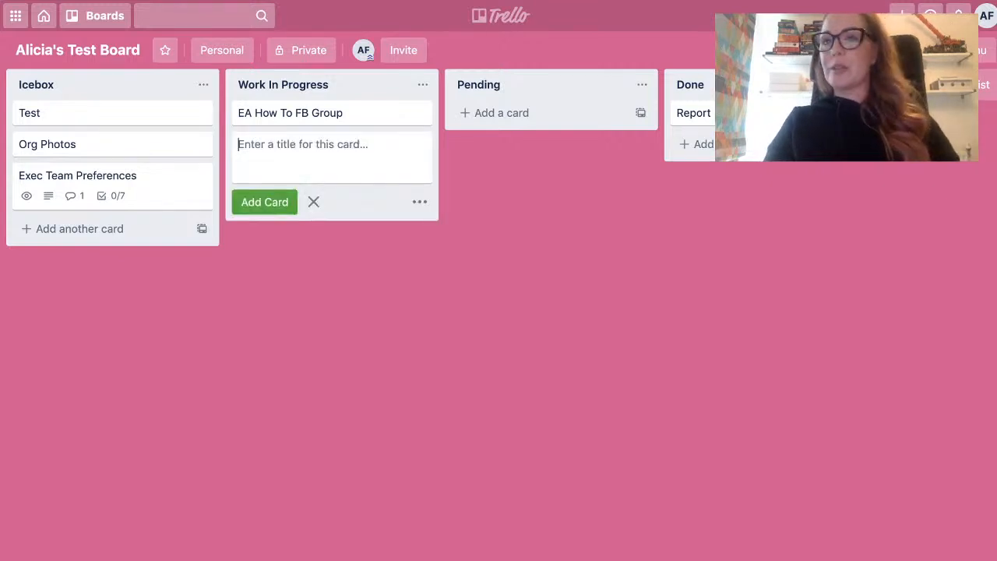
{"action": "type", "text": "Book"}
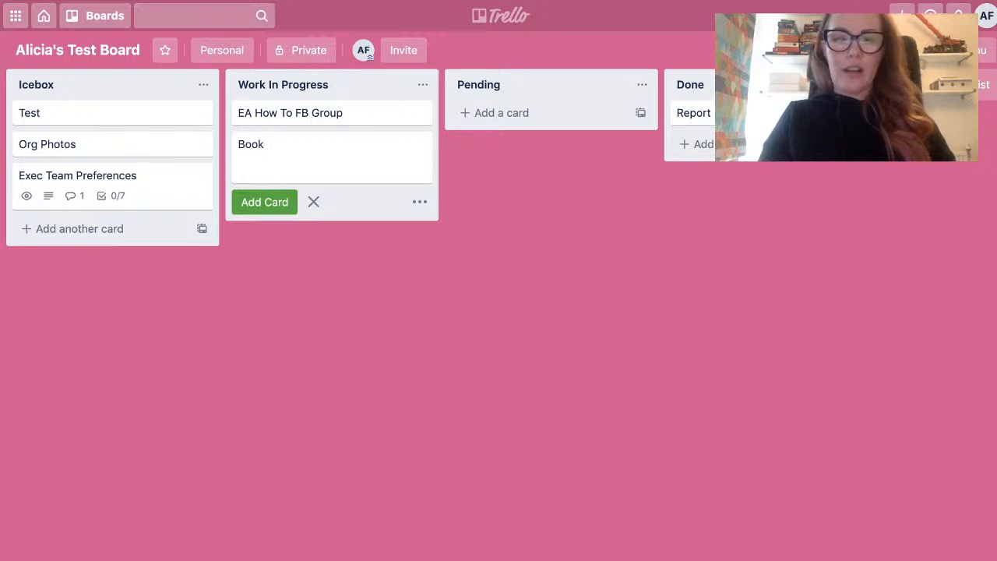
{"action": "type", "text": "Ralph "}
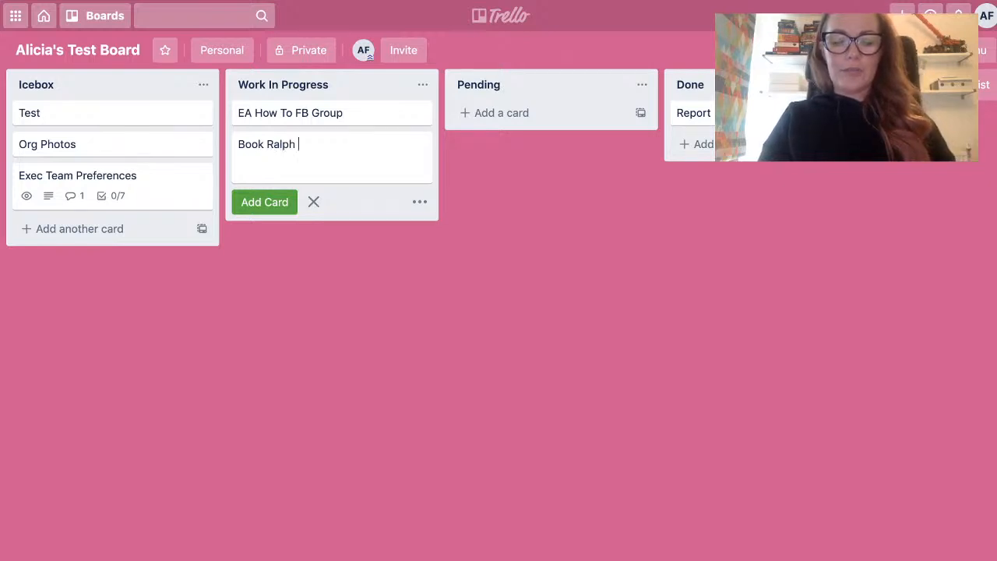
{"action": "type", "text": "to "}
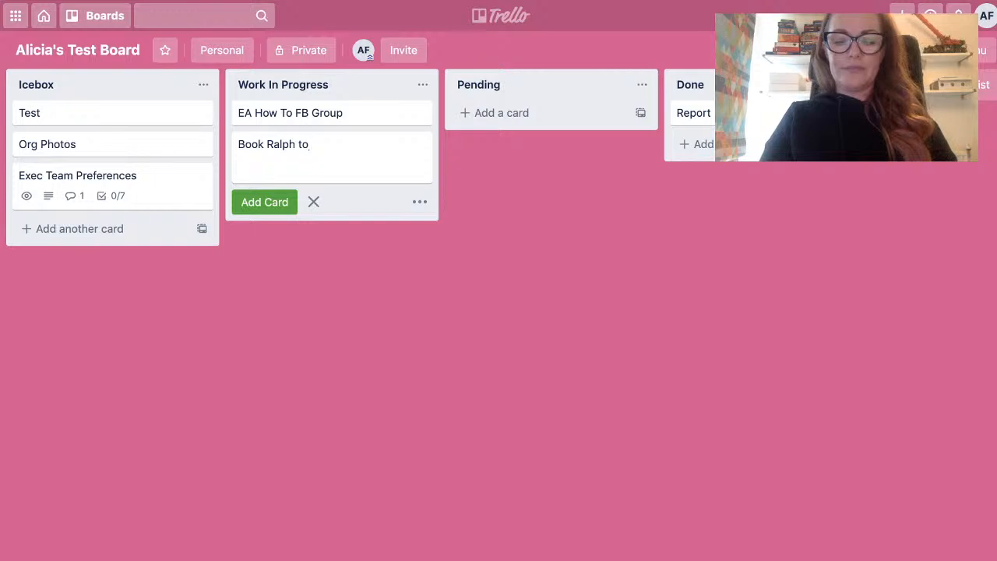
{"action": "type", "text": "Lis"}
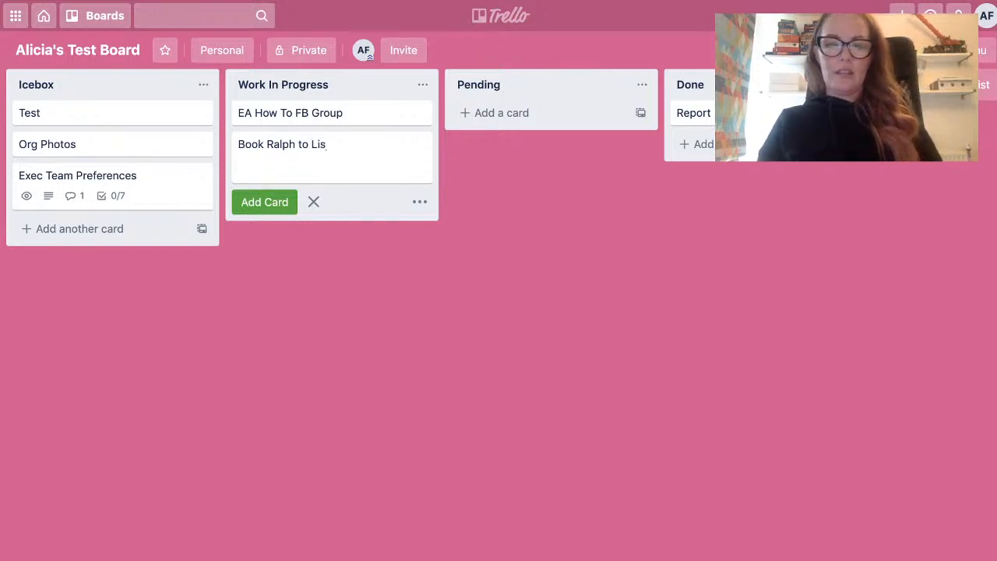
{"action": "type", "text": "bon"}
{"action": "key", "text": "Return"}
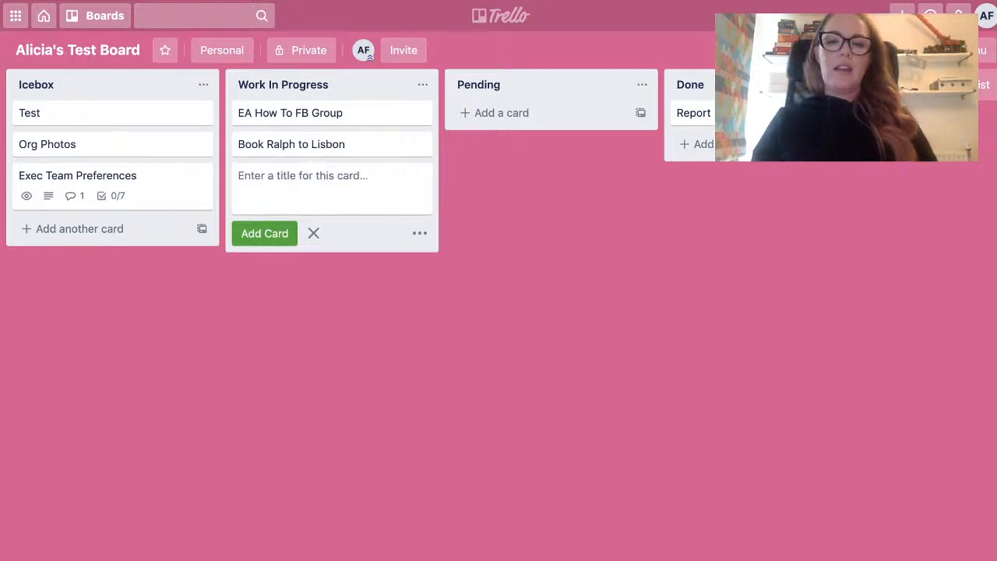
{"action": "key", "text": "Escape"}
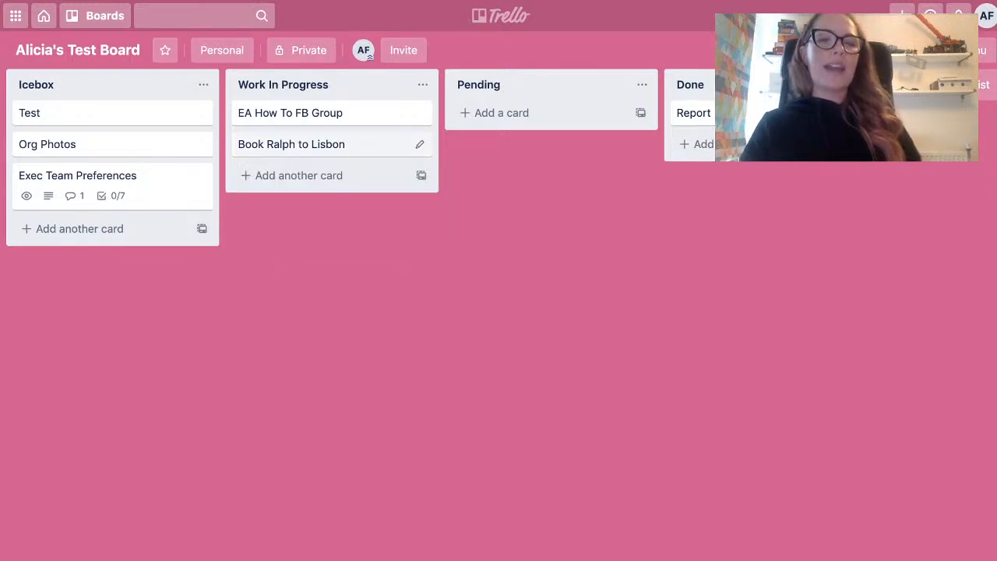
Add a card titled "Report" to the Pending list.
{"action": "left_click", "coordinate": [502, 113]}
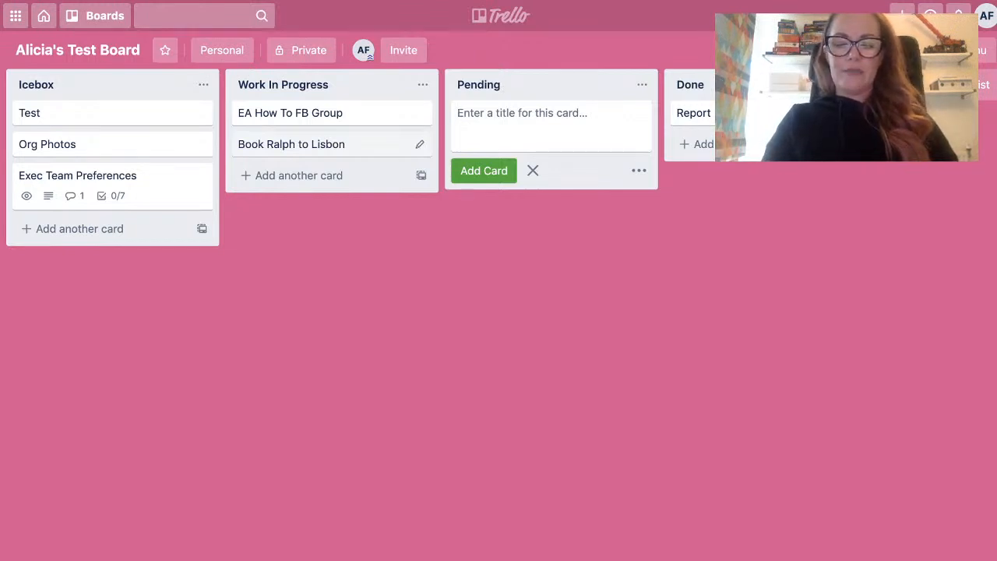
{"action": "type", "text": "Report"}
{"action": "key", "text": "Return"}
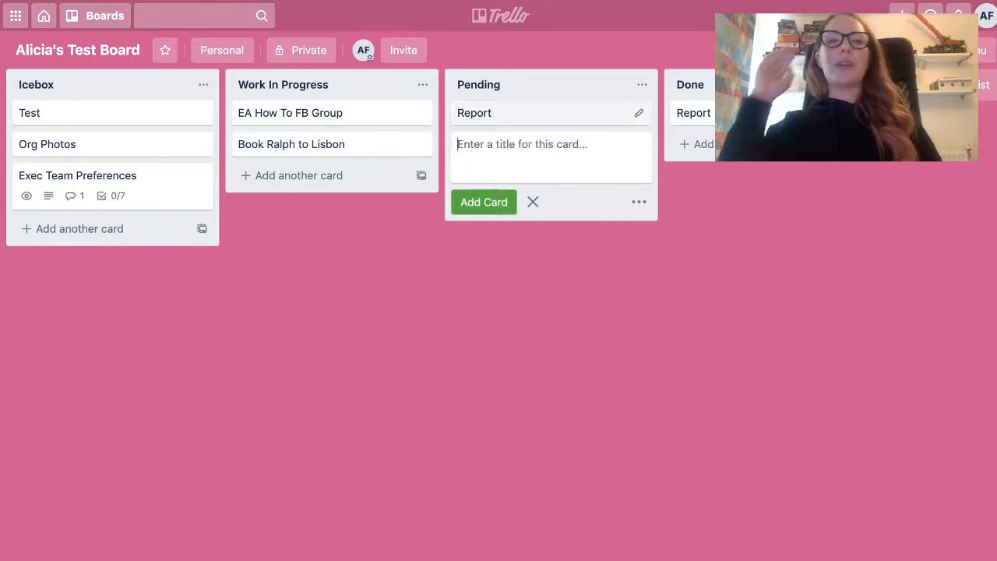
{"action": "key", "text": "Escape"}
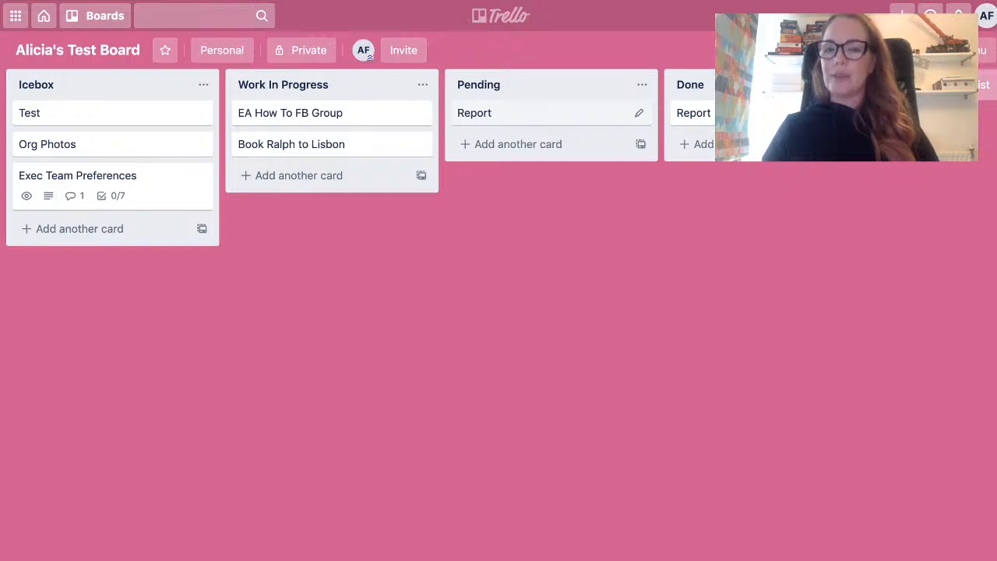
Add a new list named "Travel" after the Done list and end list entry.
{"action": "scroll", "coordinate": [499, 156], "scroll_direction": "right", "scroll_amount": 3}
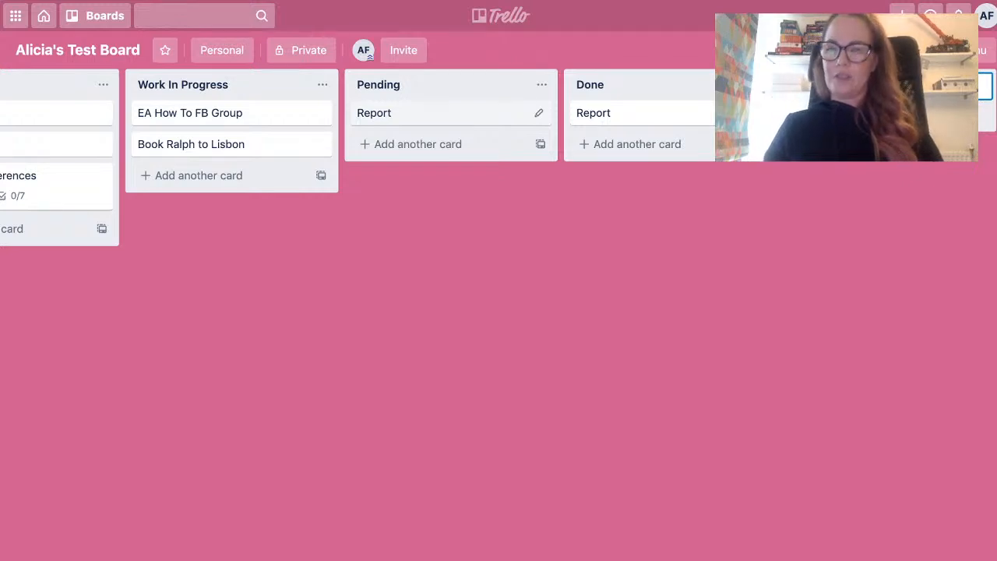
{"action": "scroll", "coordinate": [499, 156], "scroll_direction": "right", "scroll_amount": 5}
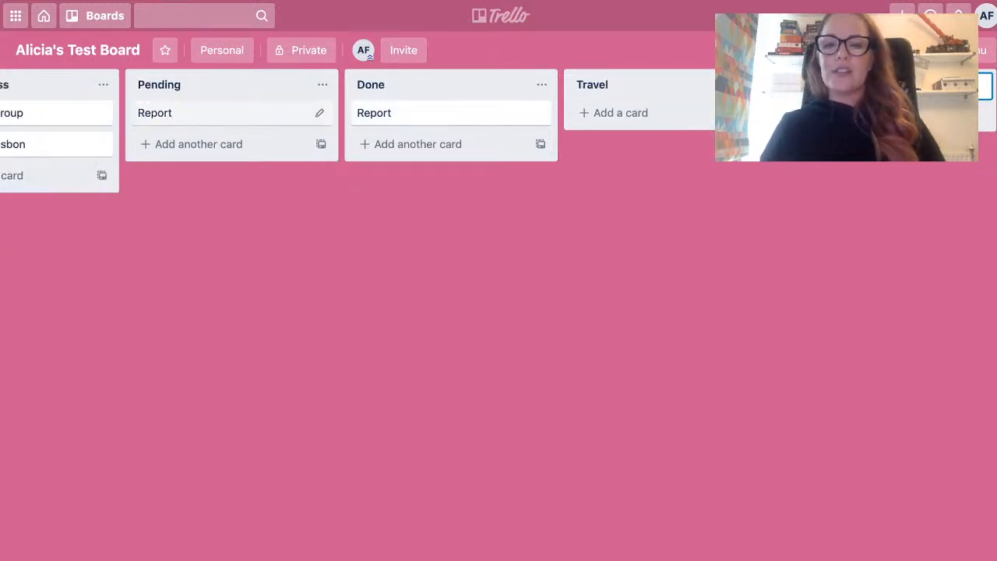
{"action": "key", "text": "Escape"}
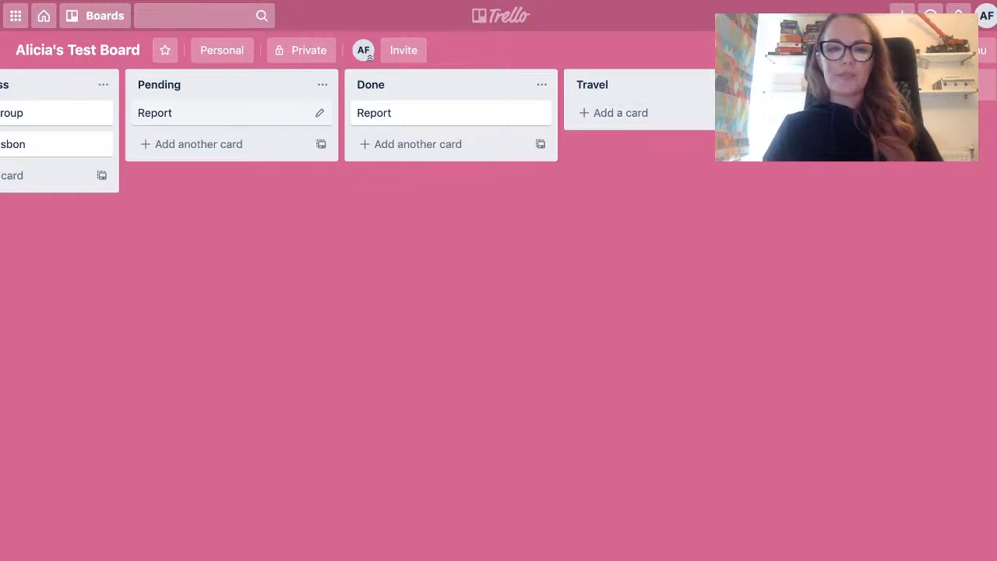
Move the Travel list between the Icebox and Work In Progress lists.
{"action": "left_click_drag", "start_coordinate": [623, 84], "coordinate": [160, 78]}
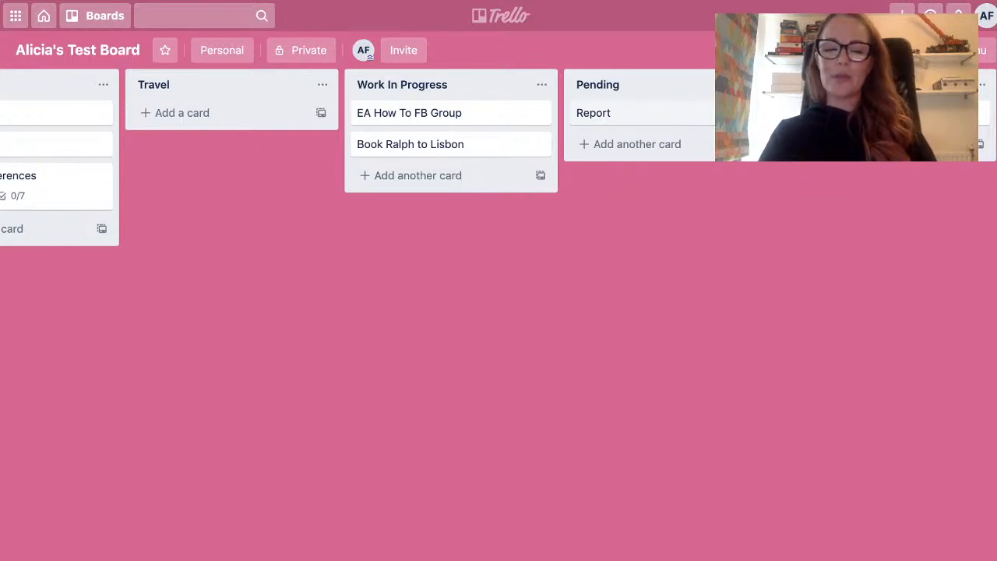
{"action": "scroll", "coordinate": [498, 233], "scroll_direction": "left", "scroll_amount": 3}
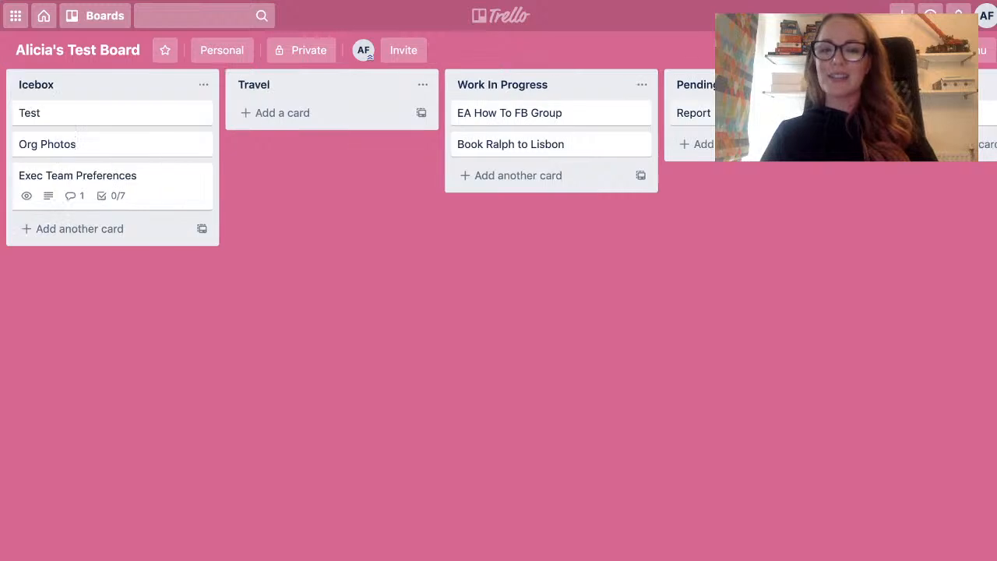
{"action": "scroll", "coordinate": [499, 234], "scroll_direction": "left", "scroll_amount": 3}
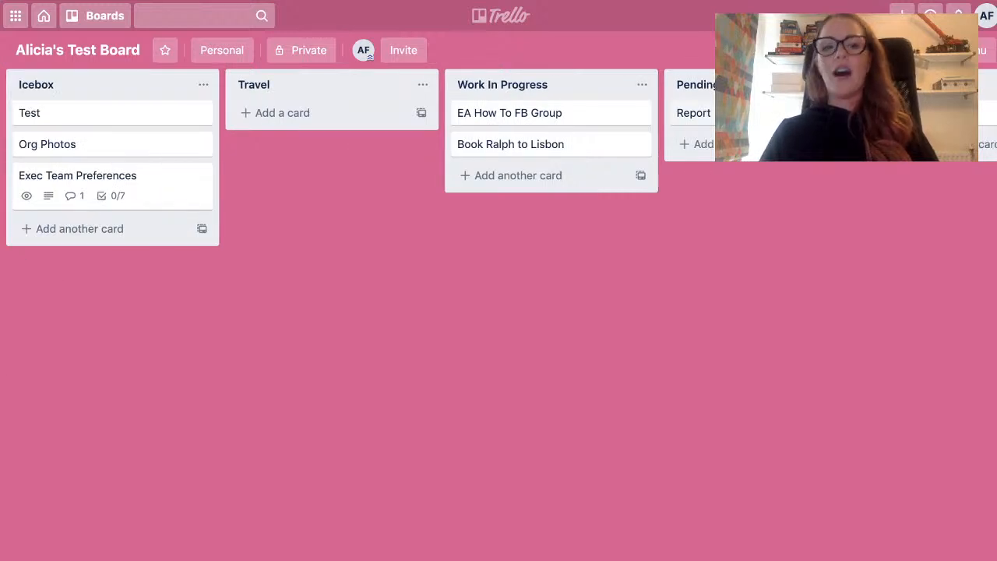
{"action": "scroll", "coordinate": [499, 234], "scroll_direction": "right", "scroll_amount": 5}
{"action": "scroll", "coordinate": [498, 234], "scroll_direction": "left", "scroll_amount": 5}
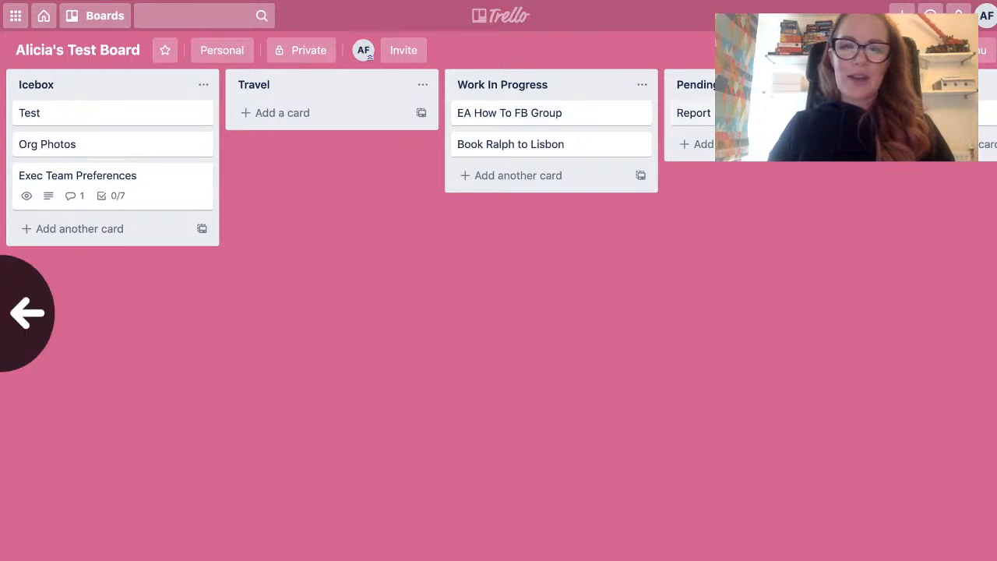
{"action": "scroll", "coordinate": [446, 113], "scroll_direction": "right", "scroll_amount": 4}
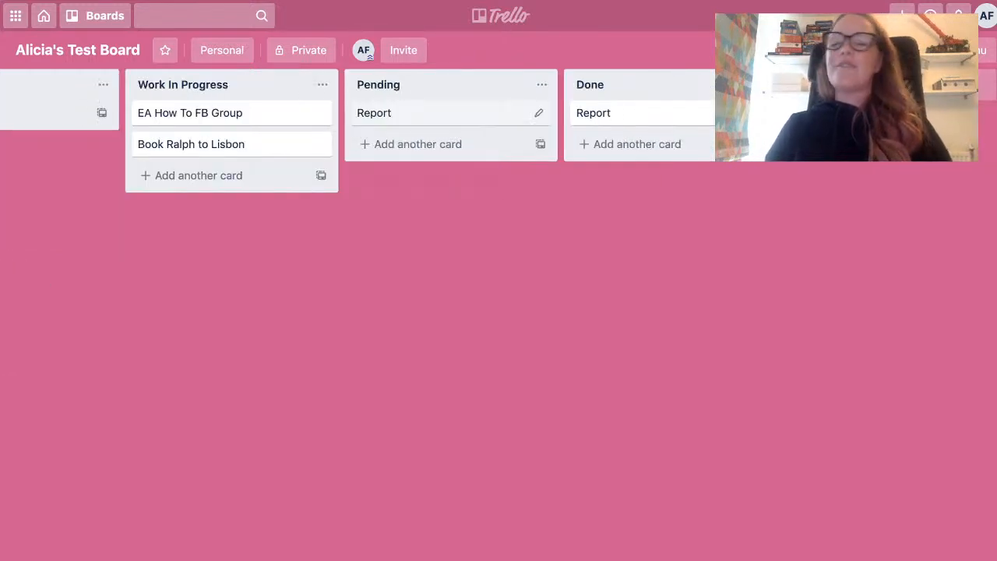
Move the EA How To FB Group card to the Pending list and the Report card from Pending to Done.
{"action": "scroll", "coordinate": [446, 113], "scroll_direction": "left", "scroll_amount": 4}
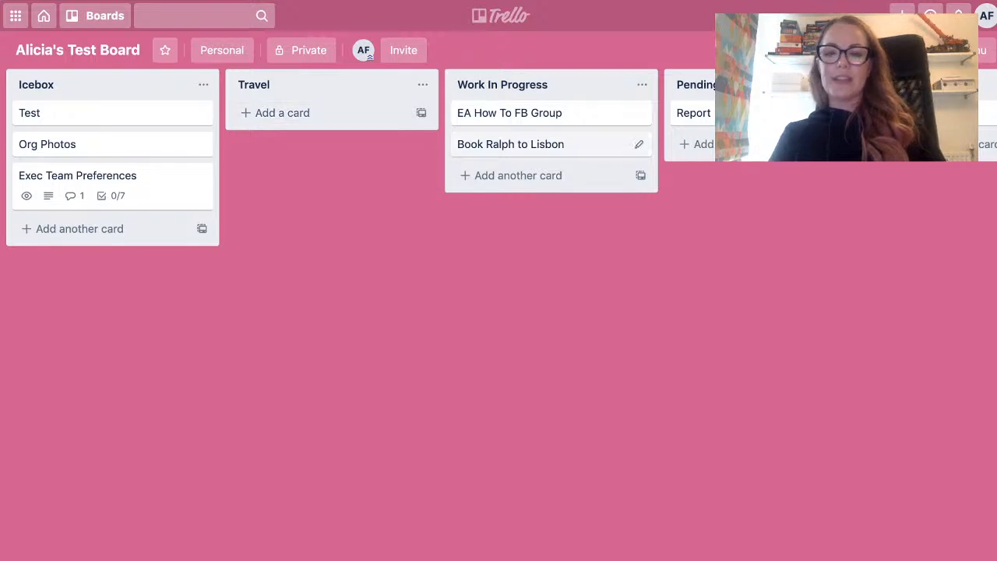
{"action": "left_click_drag", "start_coordinate": [561, 113], "coordinate": [779, 144]}
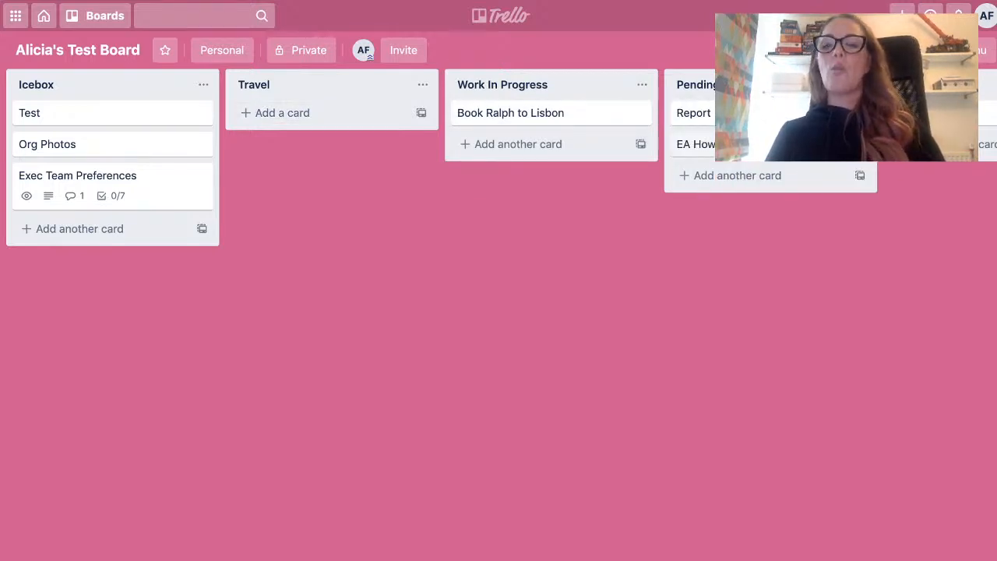
{"action": "scroll", "coordinate": [498, 311], "scroll_direction": "right", "scroll_amount": 2}
{"action": "left_click_drag", "start_coordinate": [748, 113], "coordinate": [943, 131]}
{"action": "scroll", "coordinate": [499, 311], "scroll_direction": "left", "scroll_amount": 4}
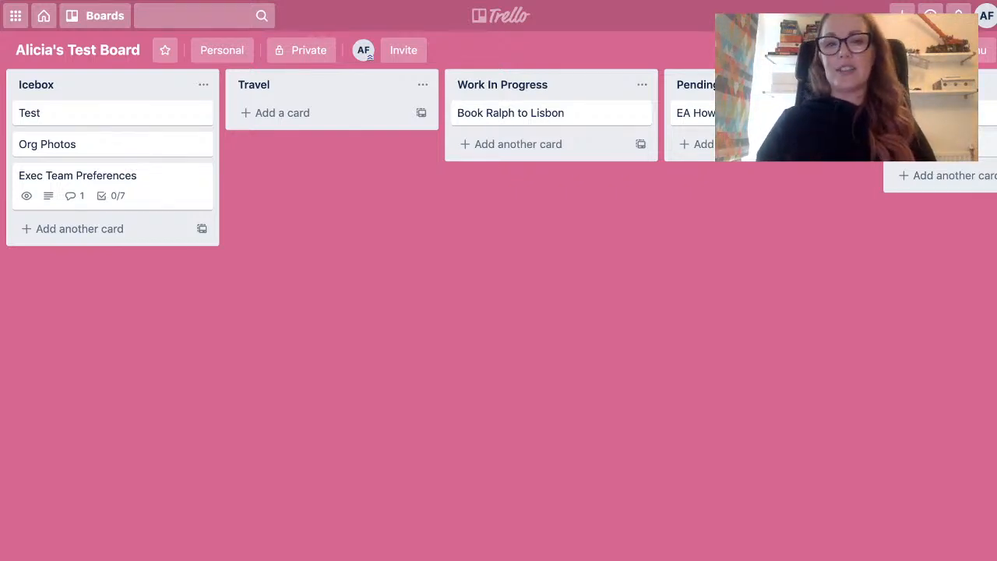
Add a card titled "Paris Conference - EA How To Con" to the Travel list.
{"action": "left_click", "coordinate": [282, 113]}
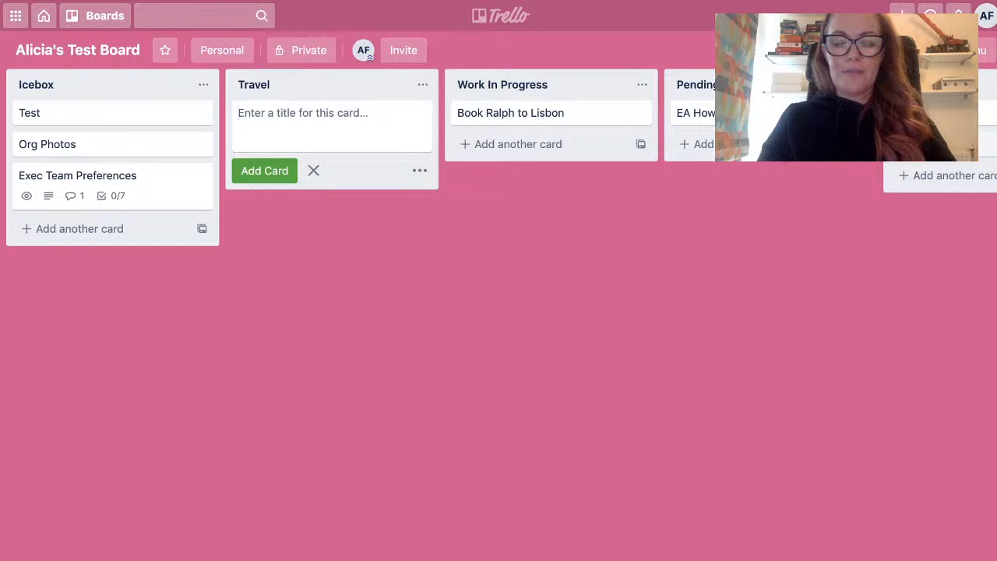
{"action": "type", "text": "P"}
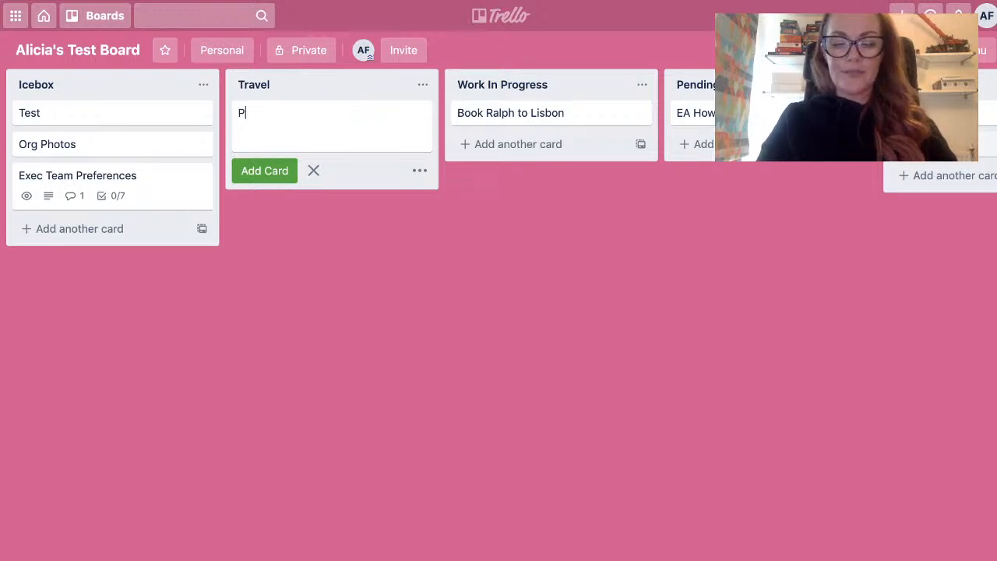
{"action": "type", "text": "aris Conference "}
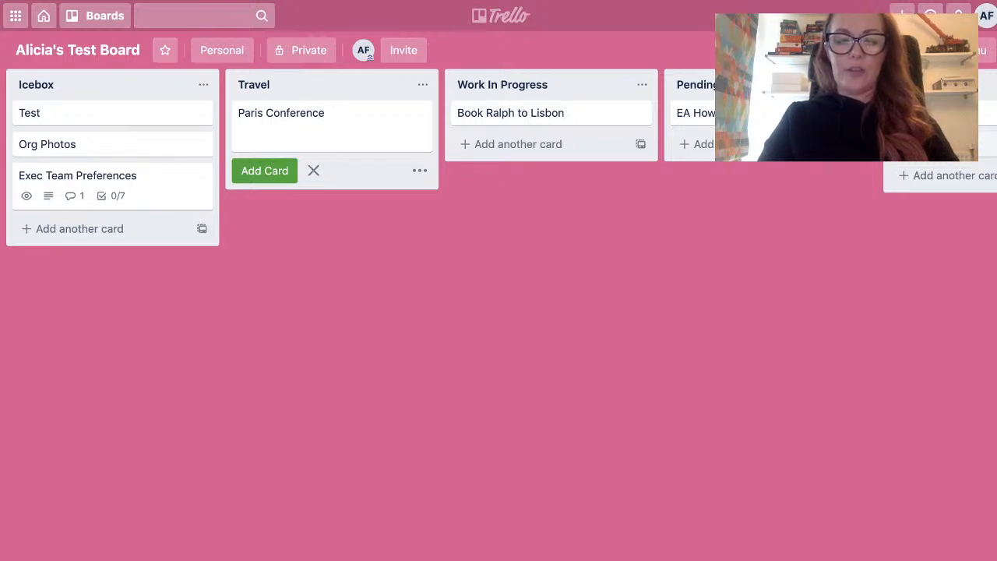
{"action": "type", "text": "- EA How To Con"}
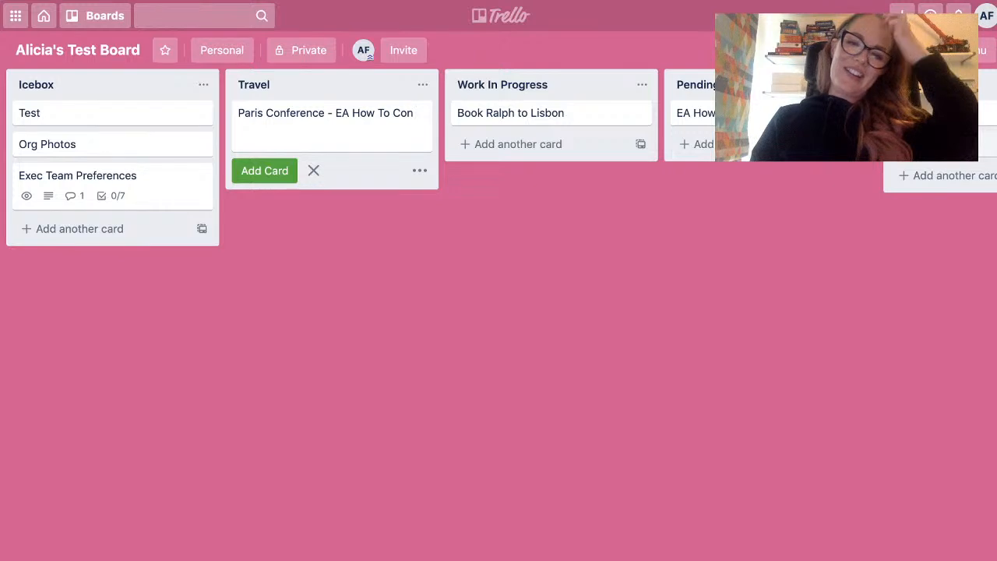
{"action": "key", "text": "Return"}
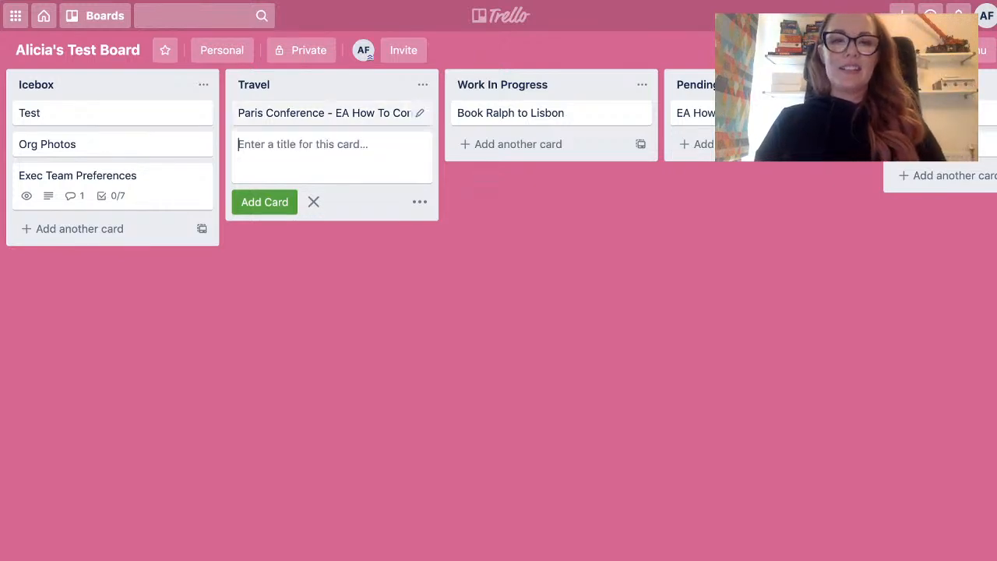
{"action": "key", "text": "Escape"}
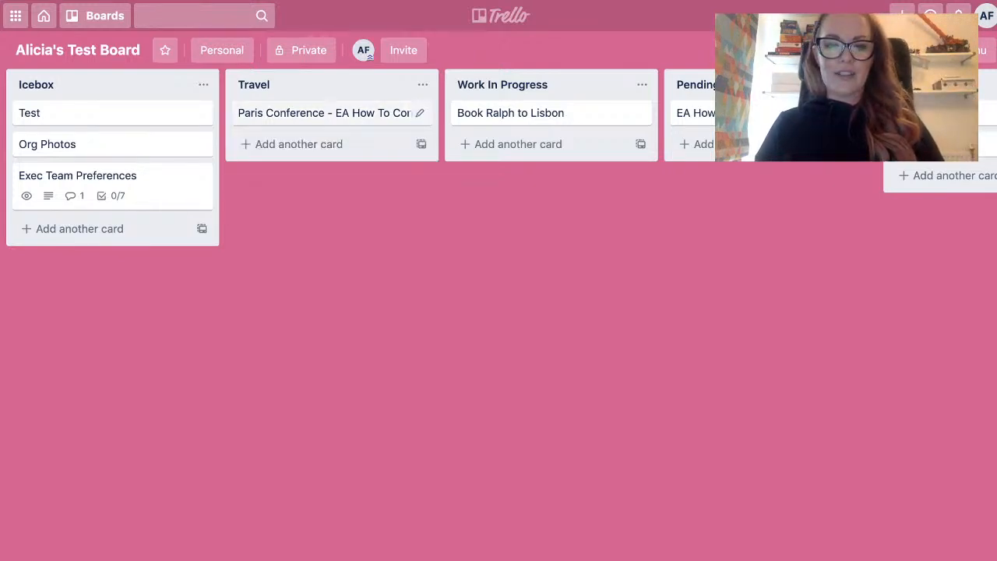
Save the description "Industry conference" on the Paris Conference card.
{"action": "left_click", "coordinate": [327, 113]}
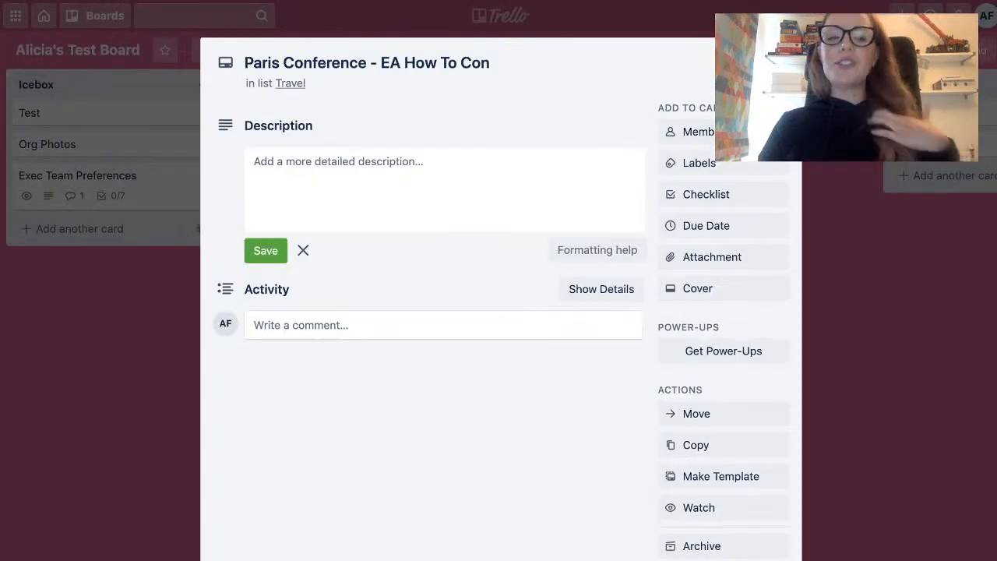
{"action": "left_click", "coordinate": [444, 189]}
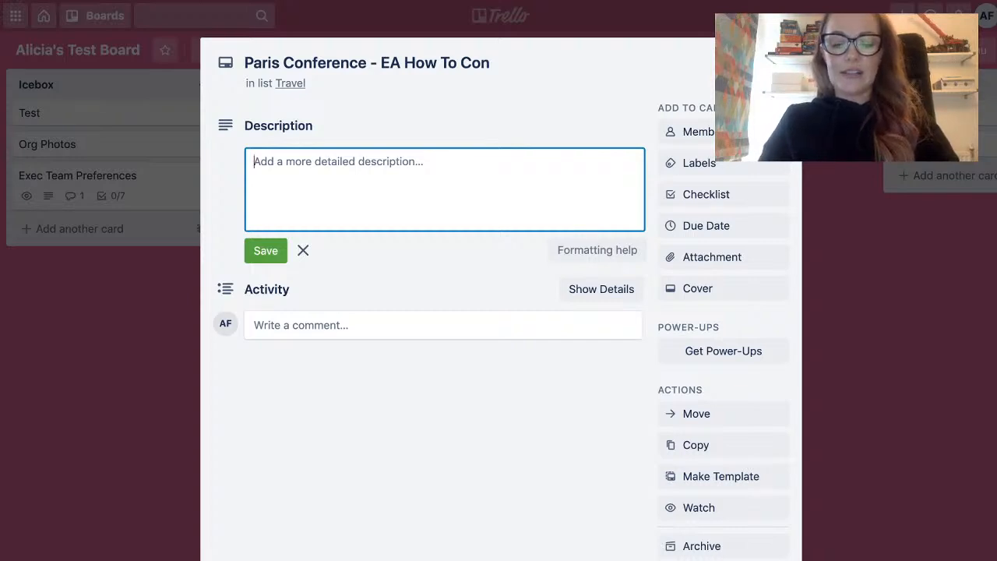
{"action": "type", "text": "Co"}
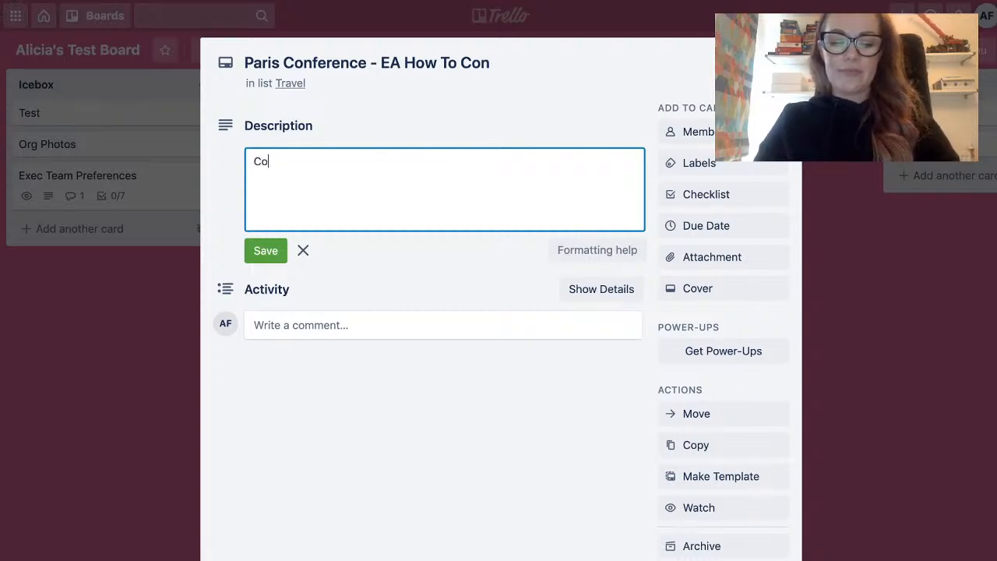
{"action": "key", "text": "BackSpace"}
{"action": "key", "text": "BackSpace"}
{"action": "type", "text": "Indu"}
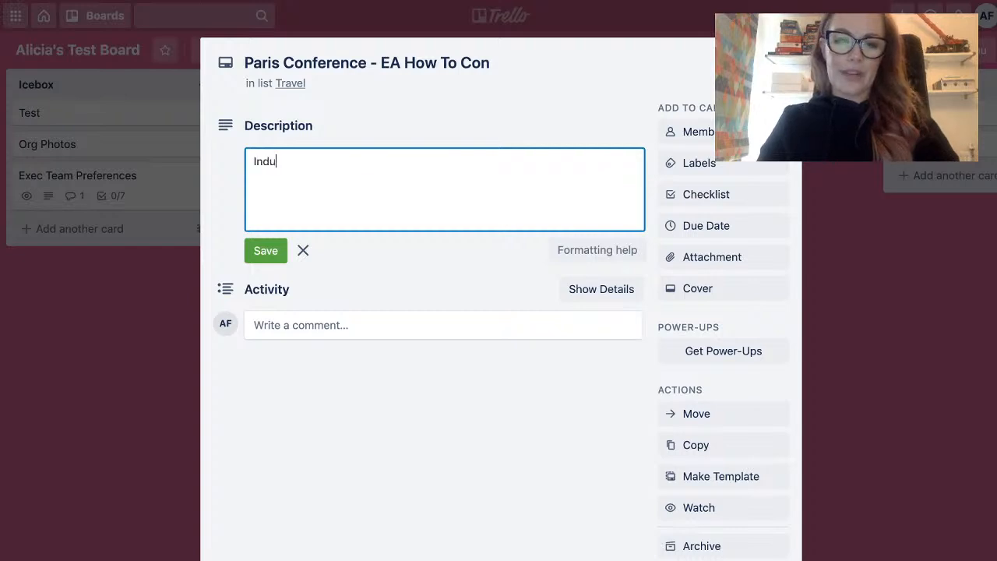
{"action": "type", "text": "stry conference"}
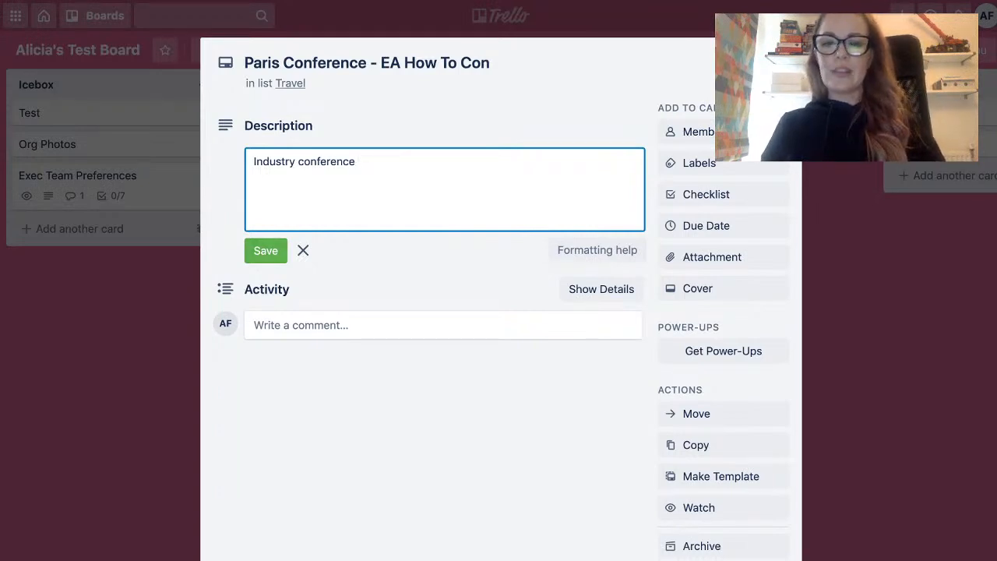
{"action": "left_click", "coordinate": [265, 251]}
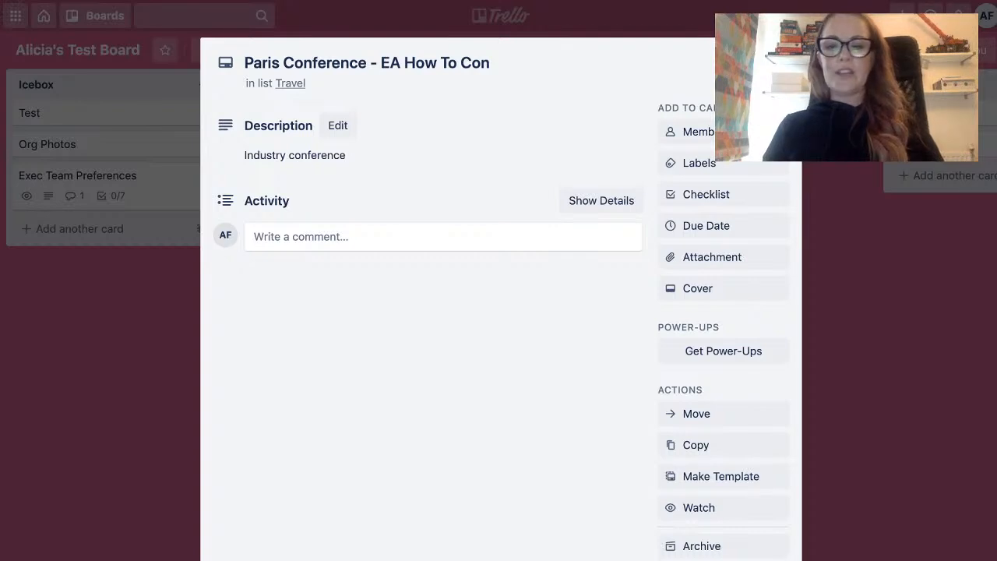
Add a checklist titled "Travel Checklist" to the Paris Conference card.
{"action": "left_click", "coordinate": [706, 194]}
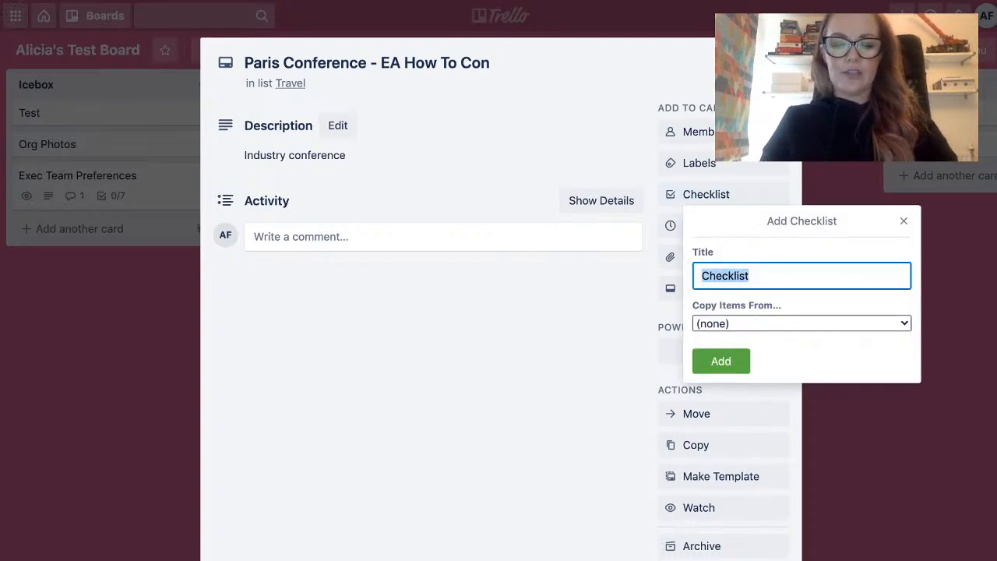
{"action": "type", "text": "Travel "}
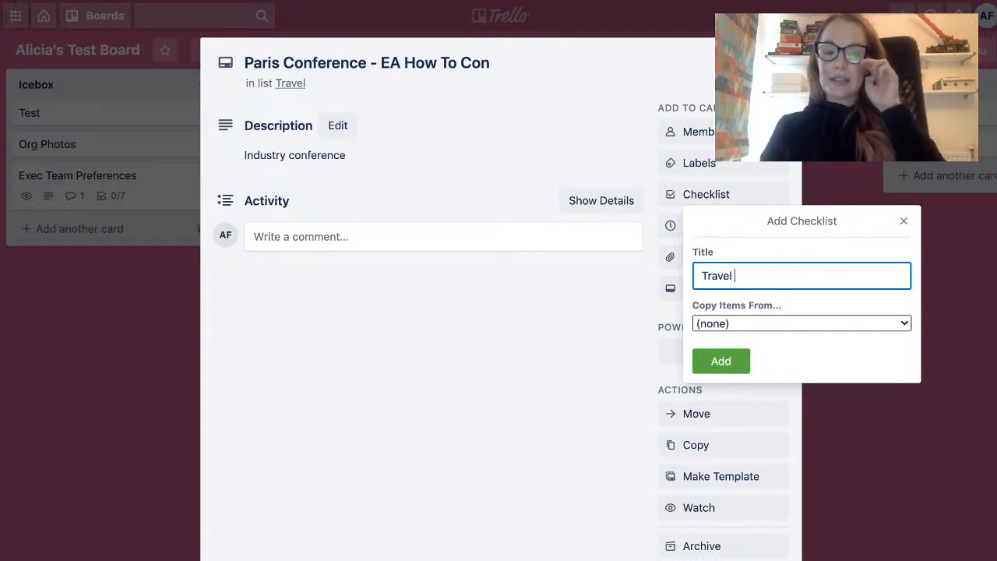
{"action": "type", "text": "Checklist"}
{"action": "key", "text": "Return"}
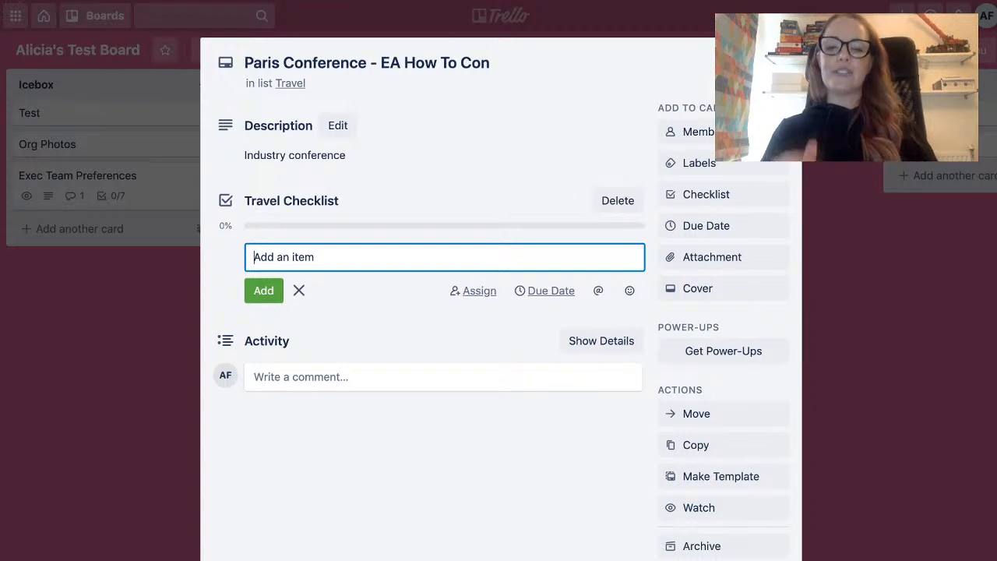
{"action": "key", "text": "Escape"}
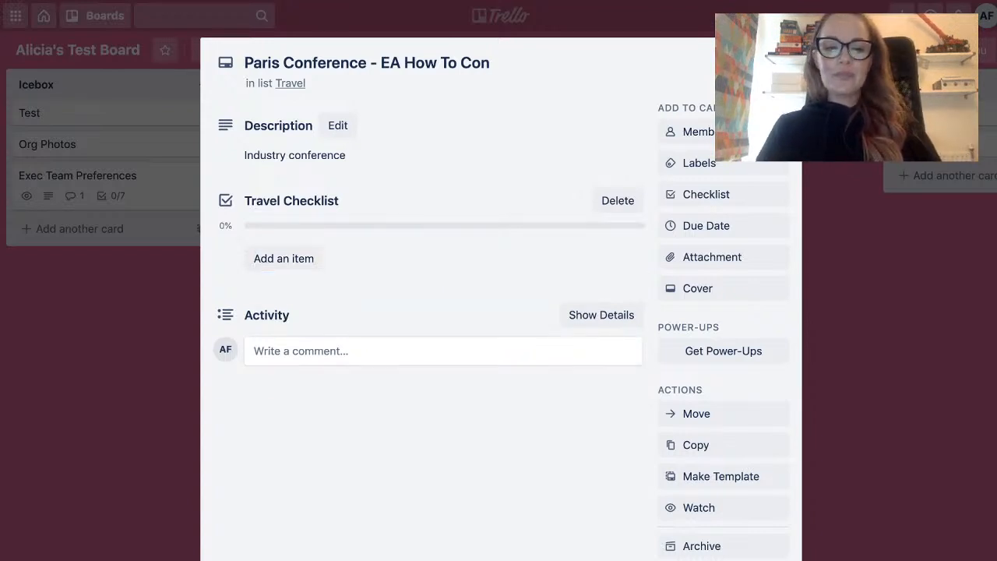
Add the items "Eurostar", "Accommodation" and "Seating preferences" to the Travel Checklist.
{"action": "left_click", "coordinate": [284, 259]}
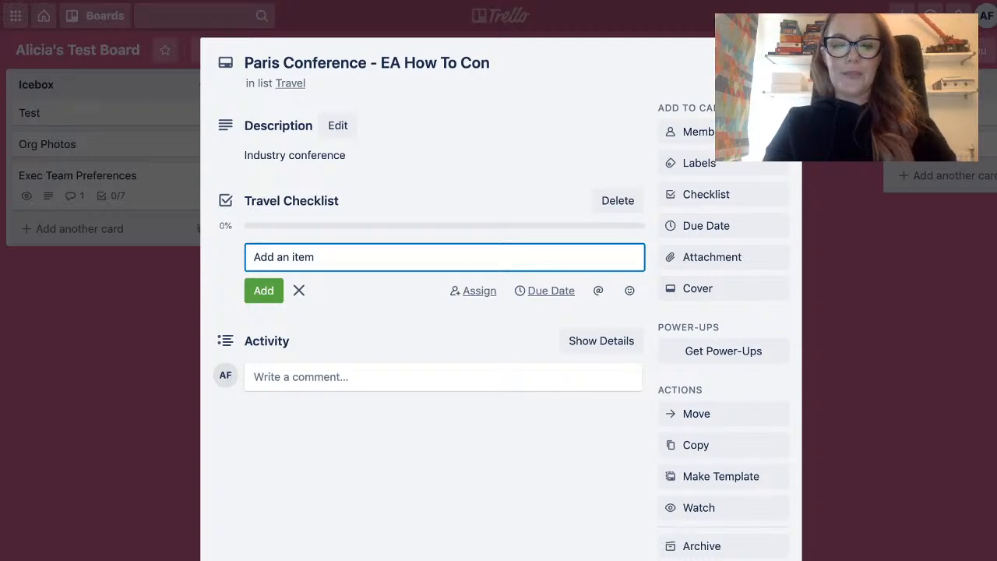
{"action": "type", "text": "Eurostar"}
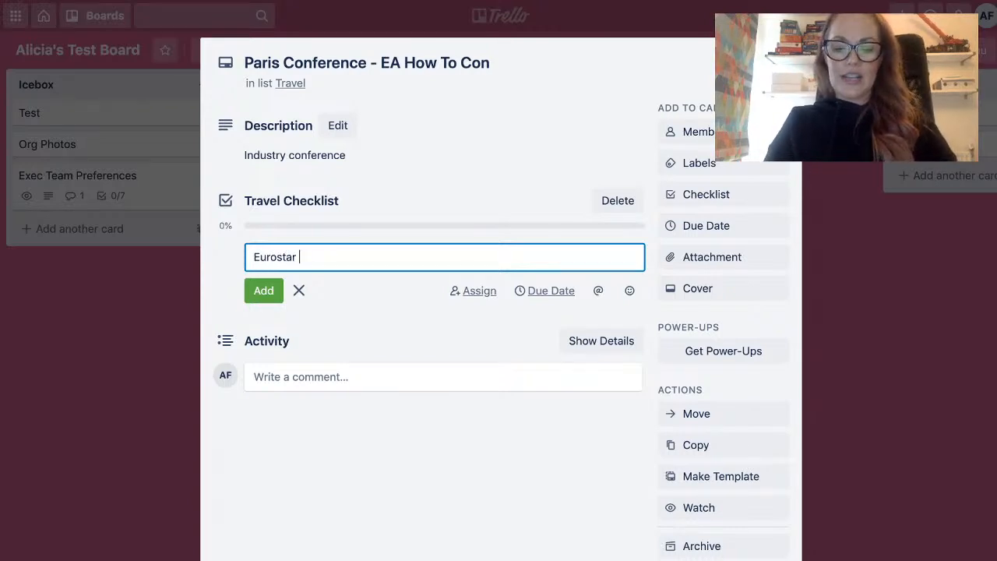
{"action": "key", "text": "Return"}
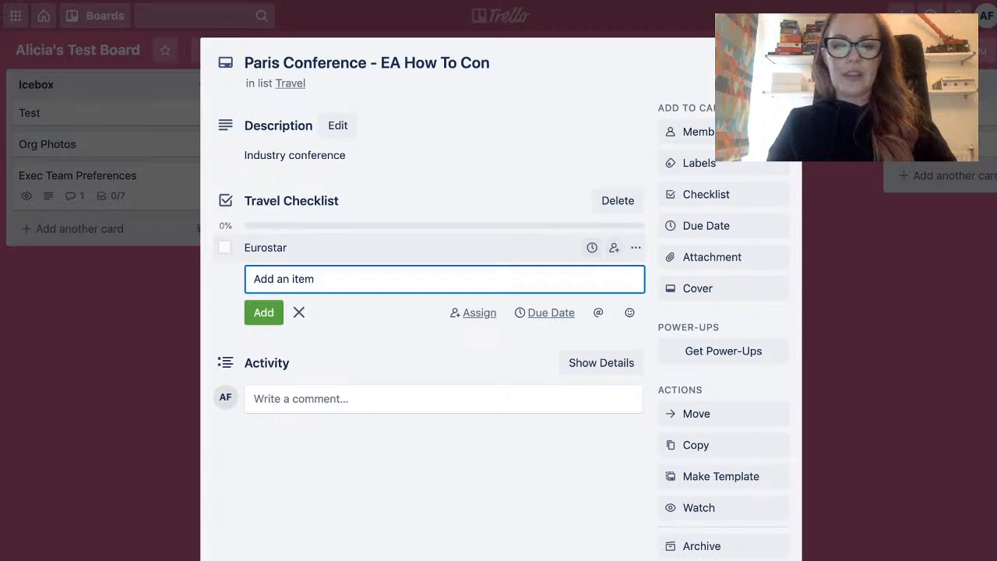
{"action": "type", "text": "Accommodation"}
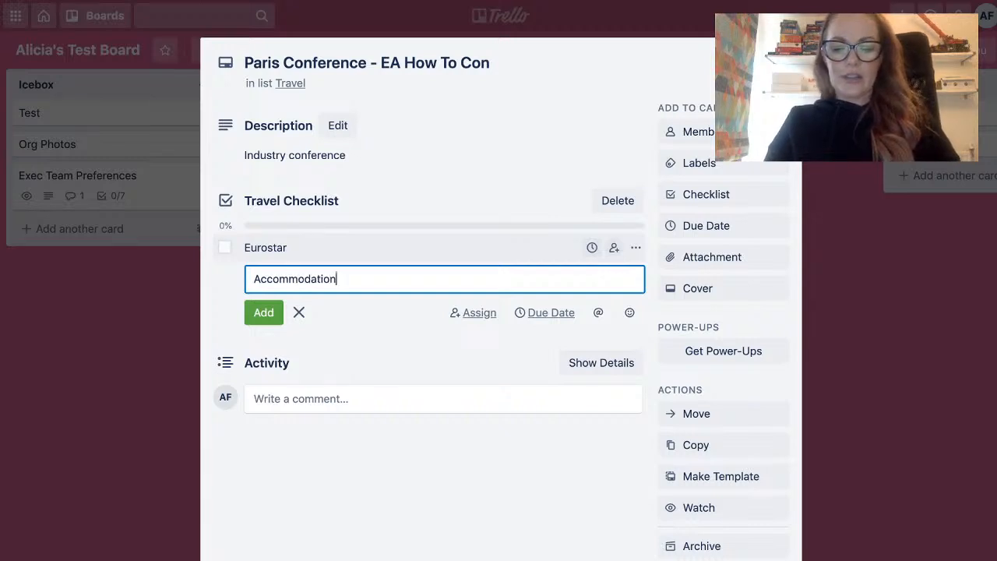
{"action": "key", "text": "Return"}
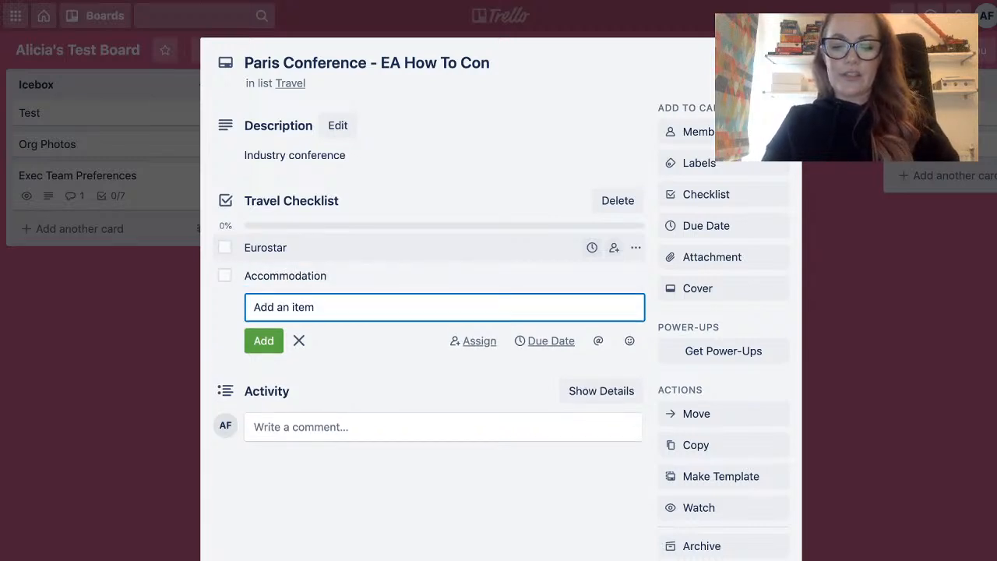
{"action": "type", "text": "Seating pref"}
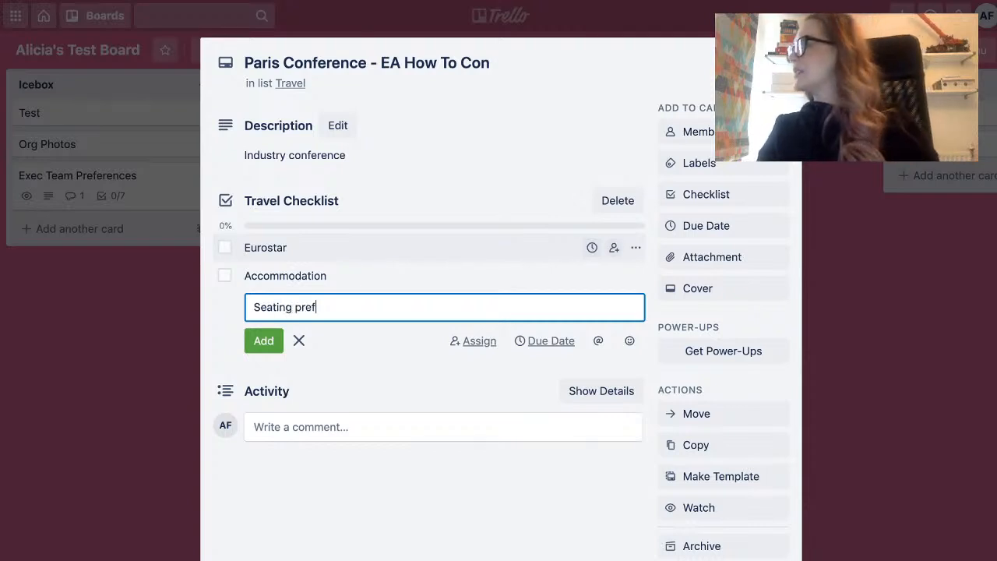
{"action": "type", "text": "erences"}
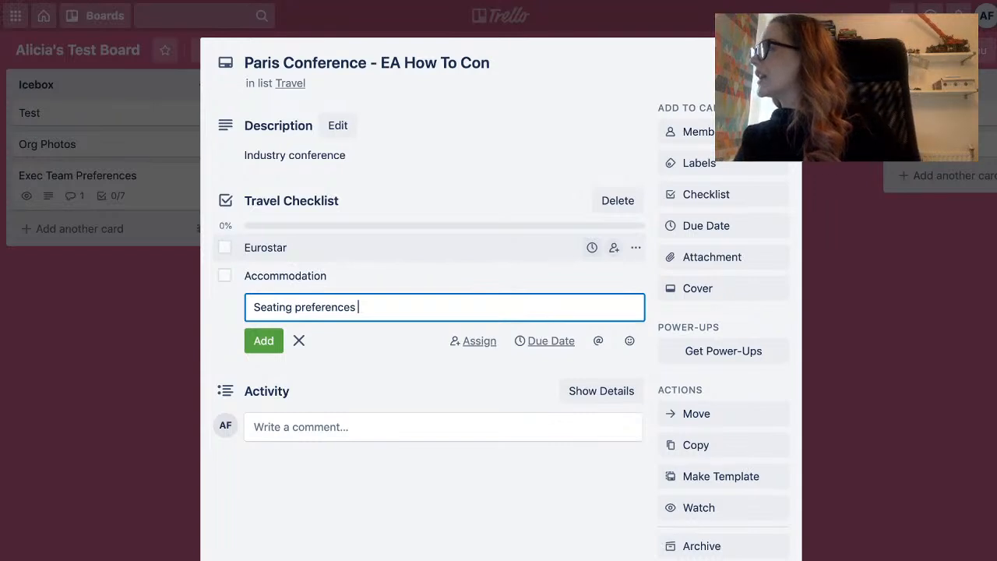
{"action": "key", "text": "Return"}
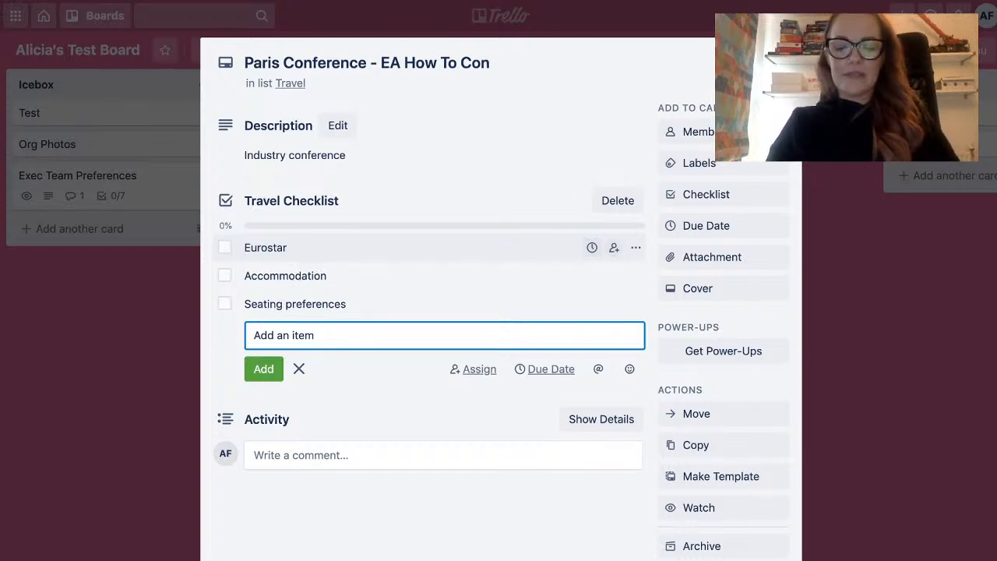
Add the items "Dinner bookings" and "Travel Ins" to the Travel Checklist.
{"action": "type", "text": "Dinner bookings"}
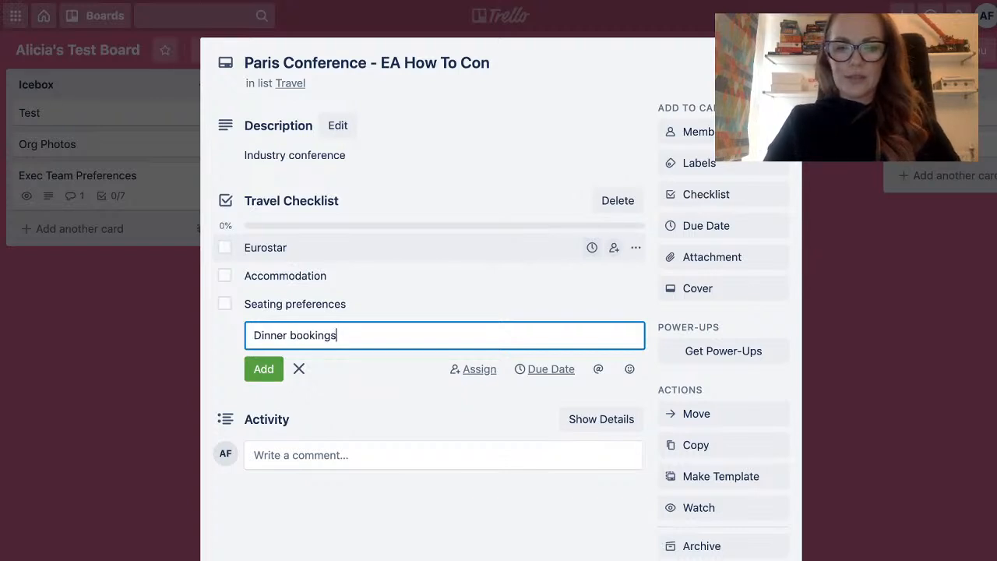
{"action": "key", "text": "Return"}
{"action": "type", "text": "trav"}
{"action": "type", "text": "el l"}
{"action": "type", "text": "ns"}
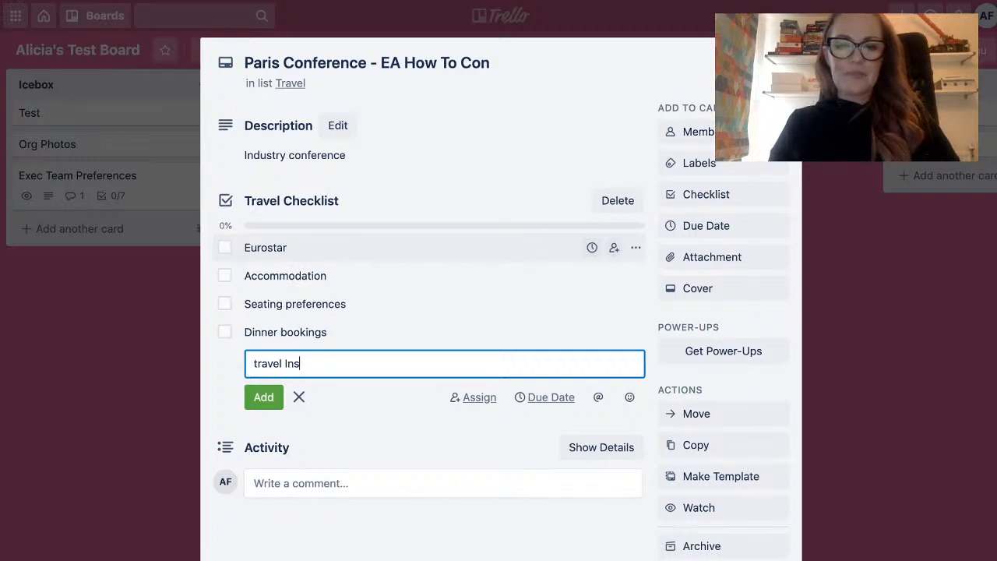
{"action": "key", "text": "Left"}
{"action": "key", "text": "Left"}
{"action": "key", "text": "Left"}
{"action": "key", "text": "Left"}
{"action": "key", "text": "Left"}
{"action": "key", "text": "Left"}
{"action": "key", "text": "Left"}
{"action": "key", "text": "Left"}
{"action": "key", "text": "Left"}
{"action": "key", "text": "shift+Right"}
{"action": "type", "text": "T"}
{"action": "key", "text": "Return"}
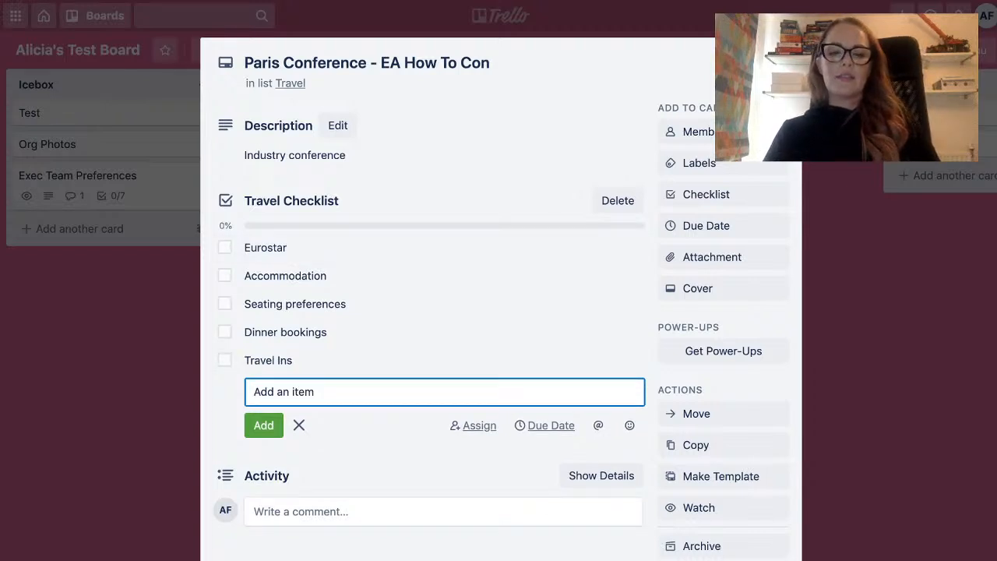
{"action": "key", "text": "Escape"}
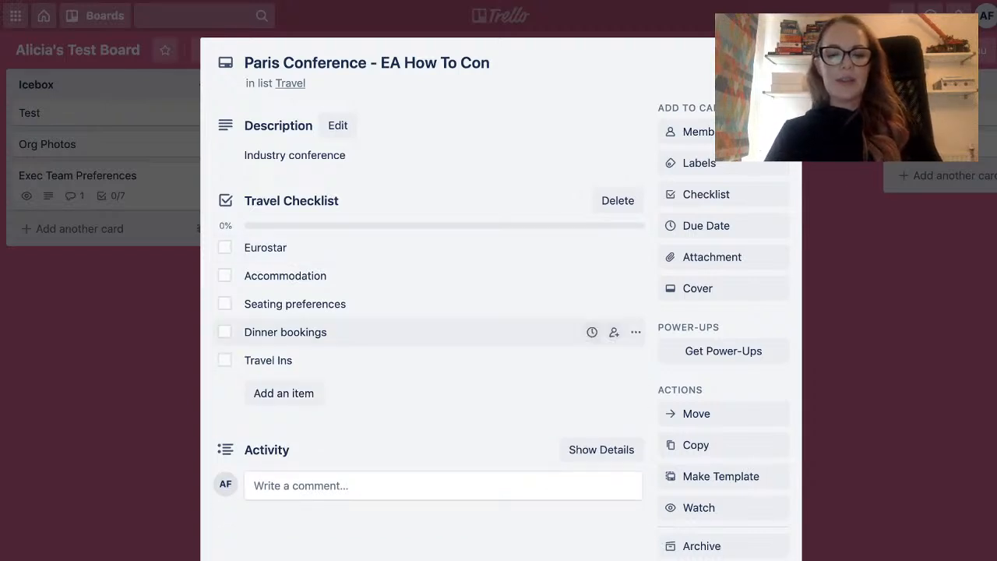
Add the item "Book con tickets" to the end of the Travel Checklist.
{"action": "left_click", "coordinate": [284, 393]}
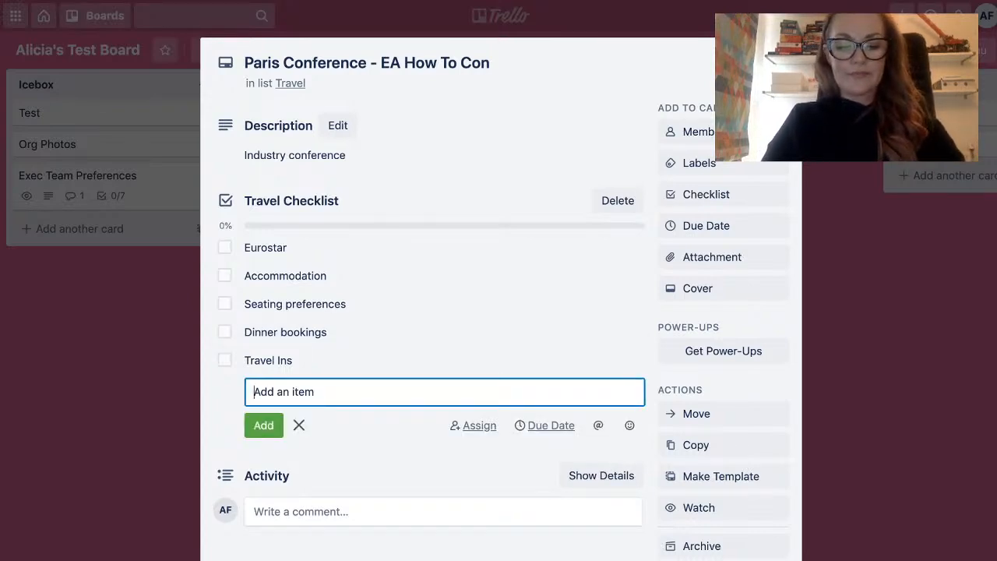
{"action": "type", "text": "Book con"}
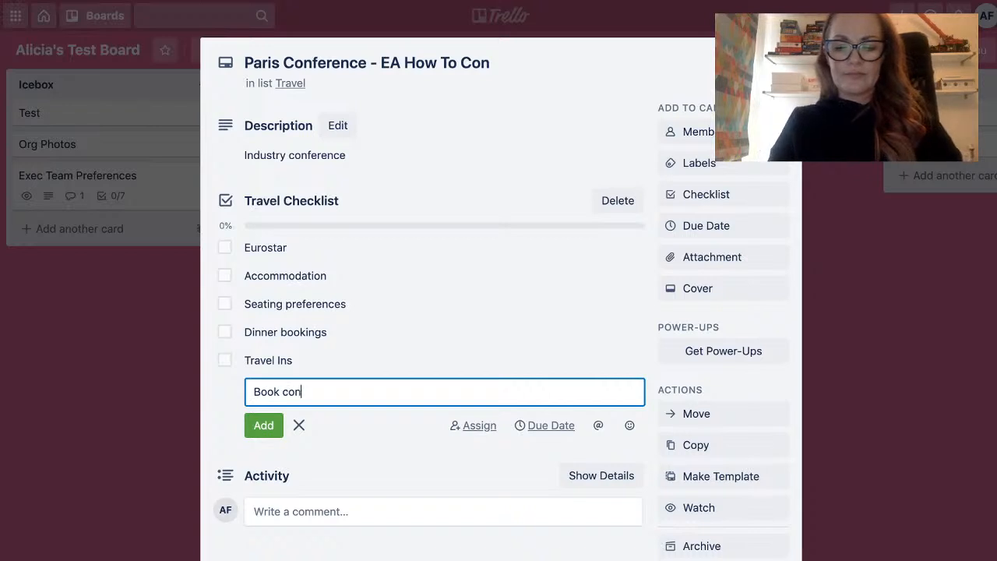
{"action": "type", "text": " tickets"}
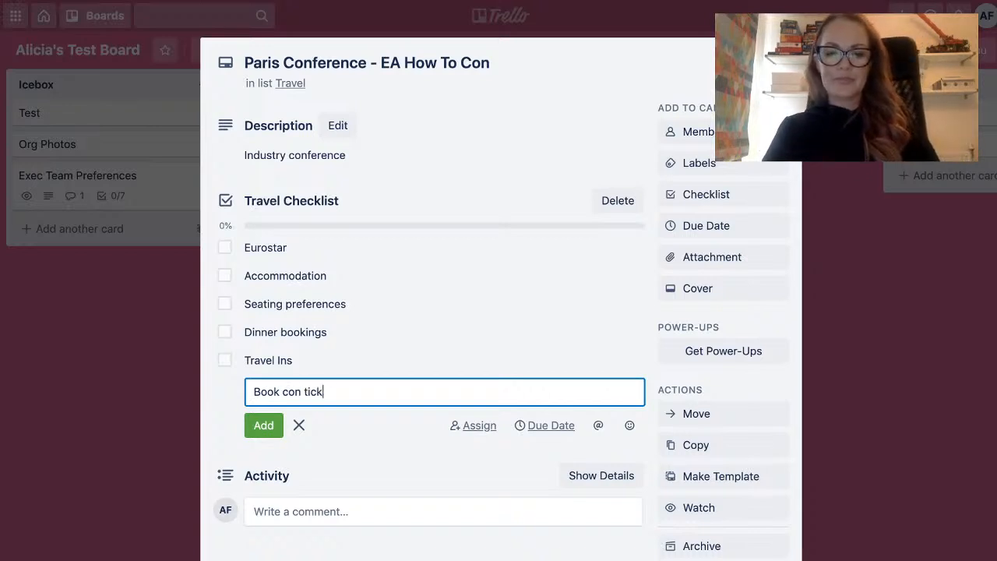
{"action": "key", "text": "Return"}
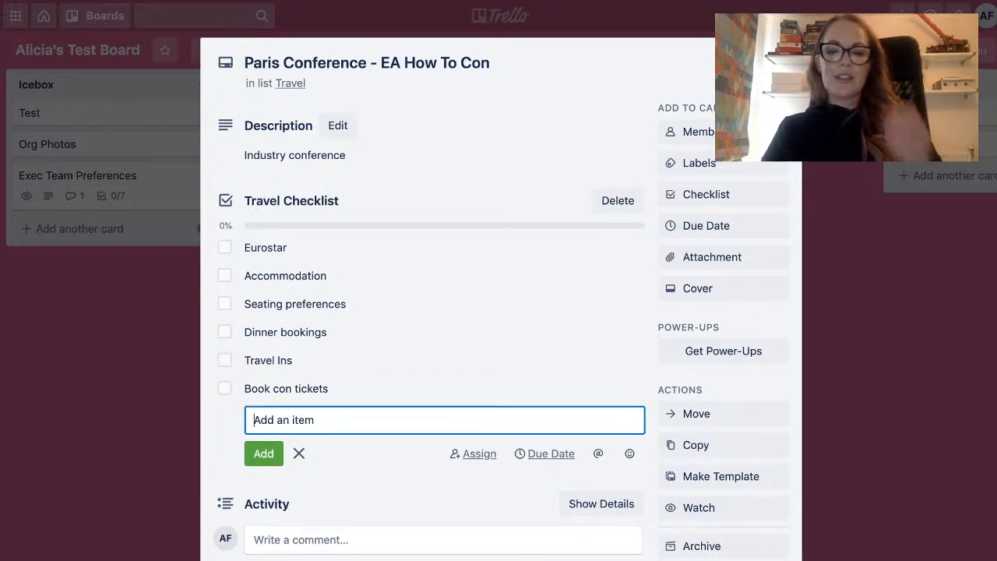
{"action": "key", "text": "Escape"}
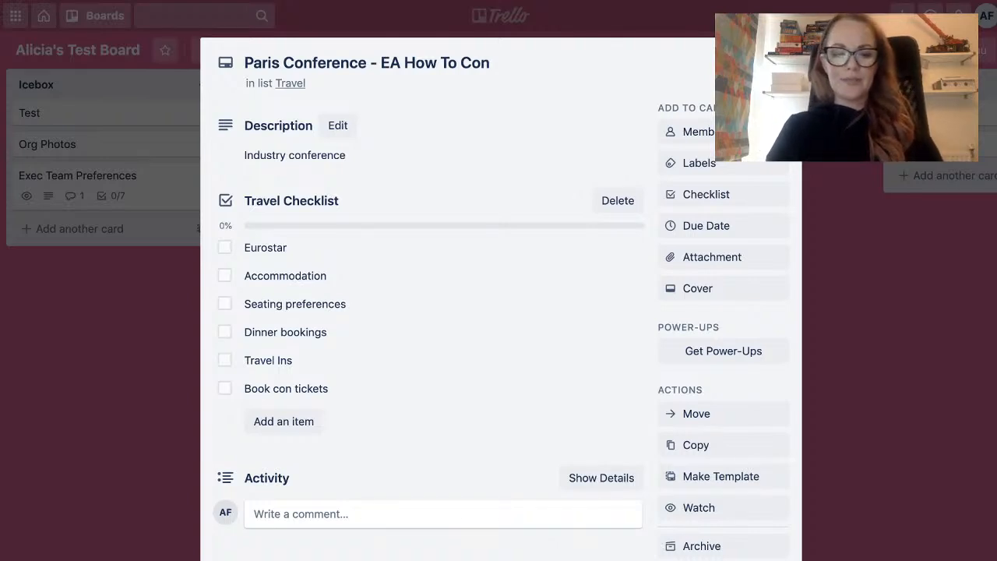
{"action": "left_click", "coordinate": [443, 514]}
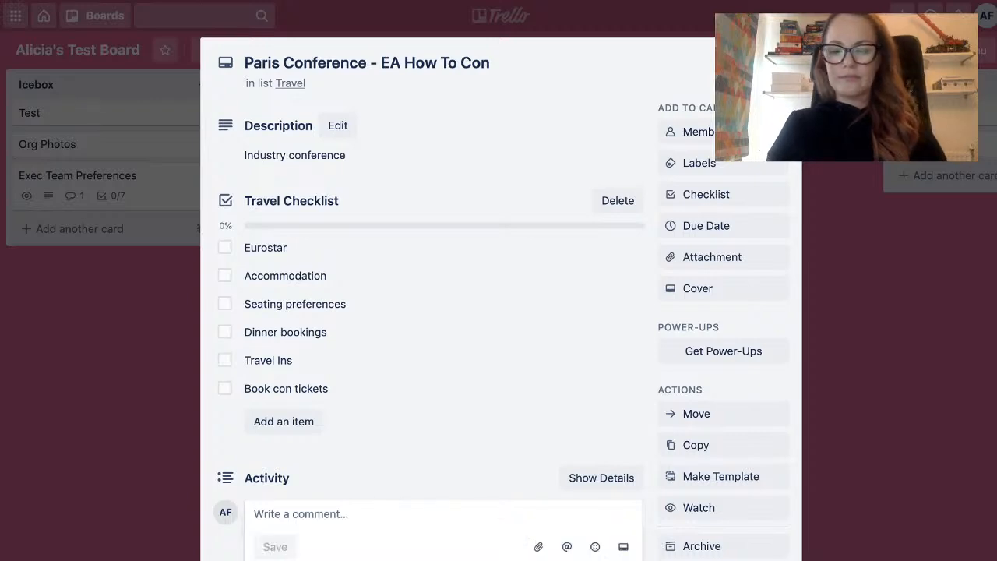
{"action": "type", "text": "https://www.eaglobal.org/events/sf2020/"}
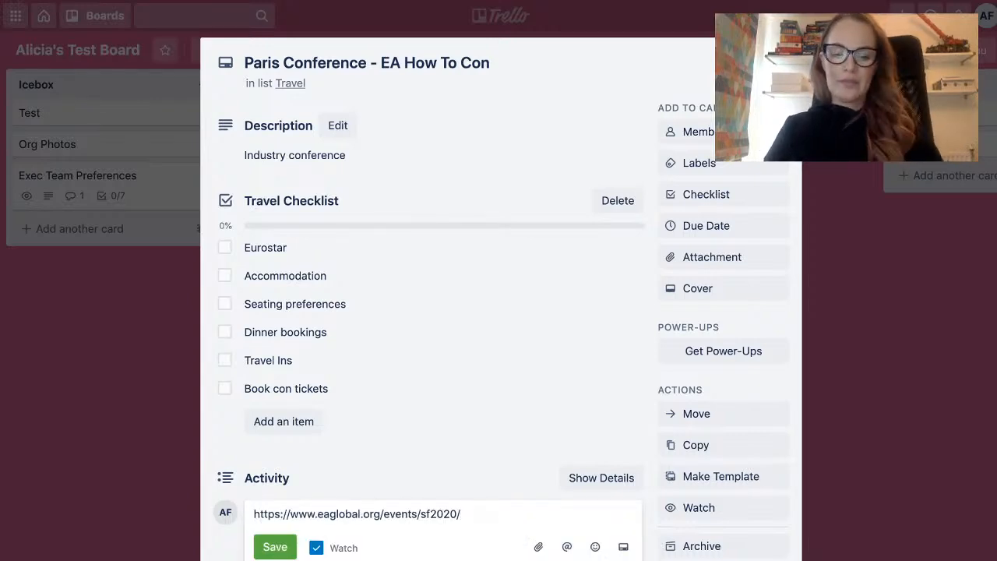
{"action": "key", "text": "Return"}
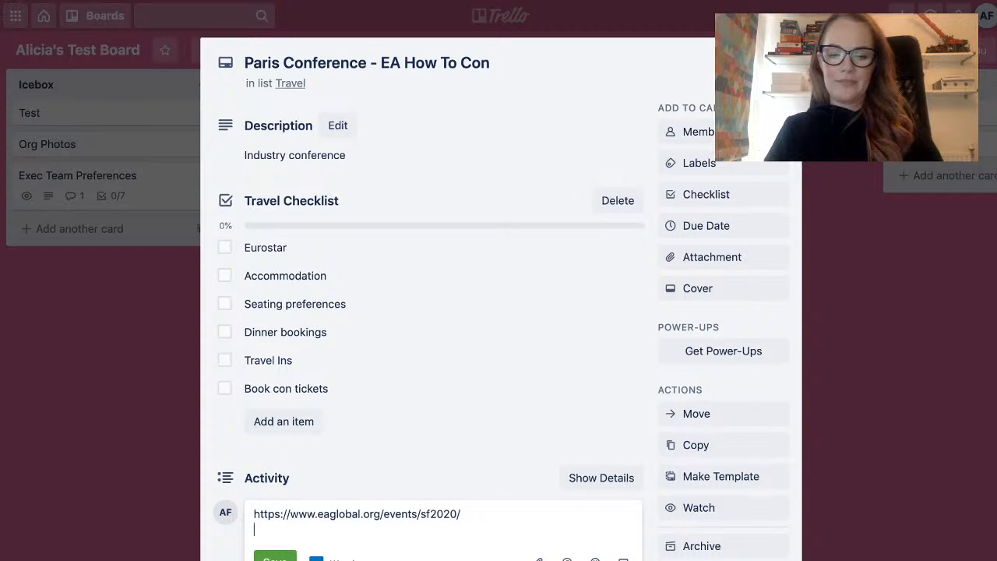
{"action": "left_click", "coordinate": [275, 558]}
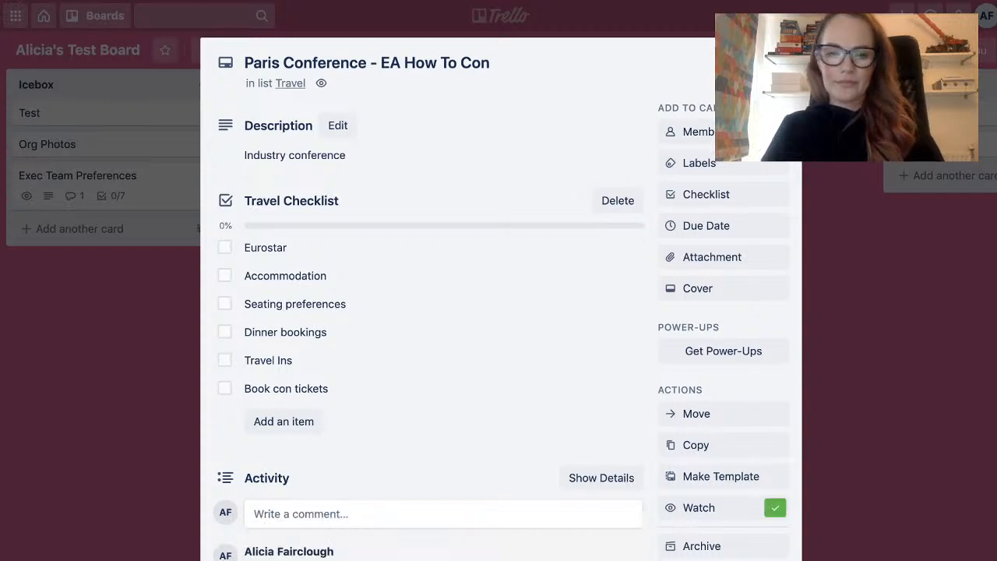
{"action": "scroll", "coordinate": [498, 311], "scroll_direction": "down", "scroll_amount": 1}
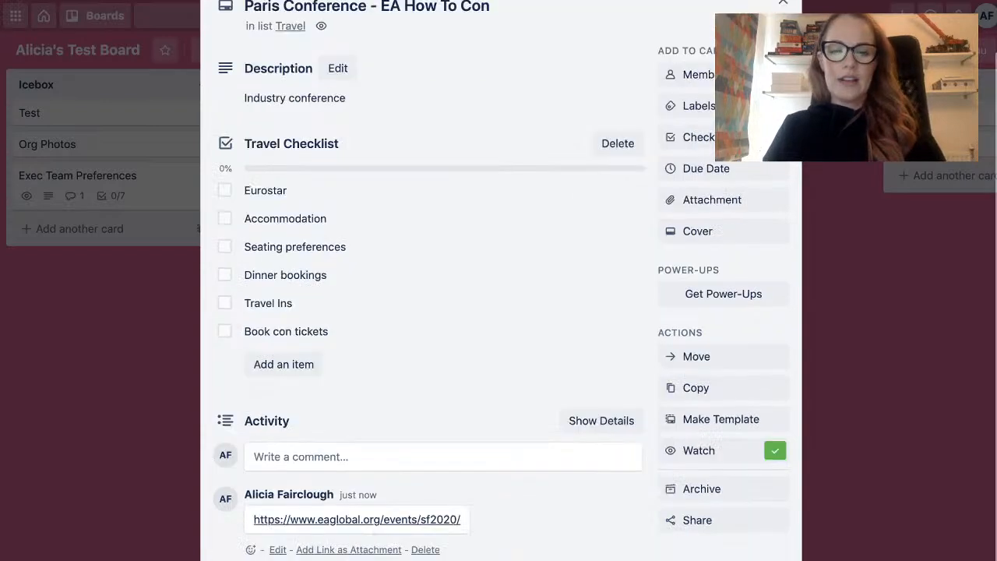
Set the card's due date to 6/12/2020 at 5:00 PM with a reminder 2 Days Before, and save it.
{"action": "scroll", "coordinate": [607, 296], "scroll_direction": "up", "scroll_amount": 1}
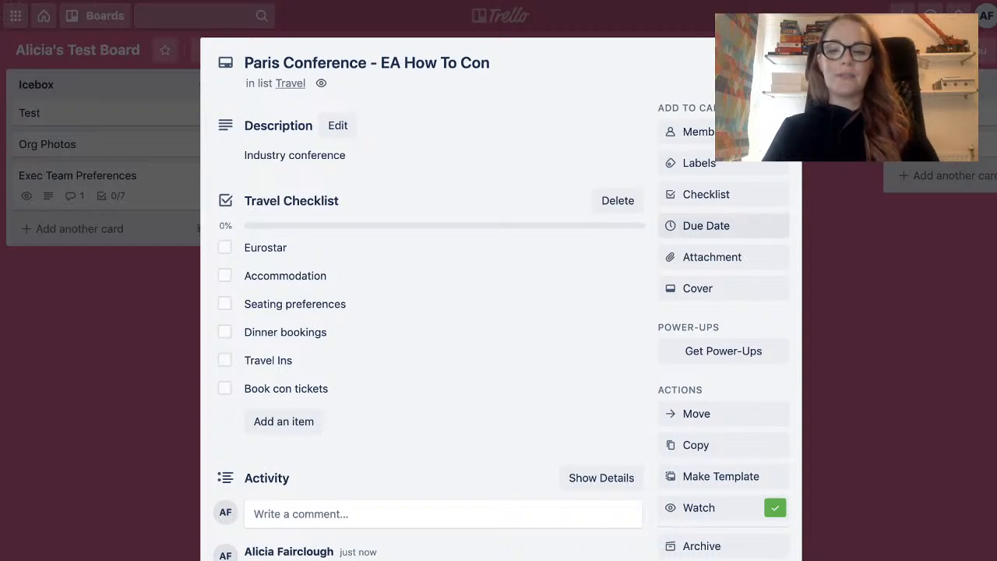
{"action": "left_click", "coordinate": [705, 225]}
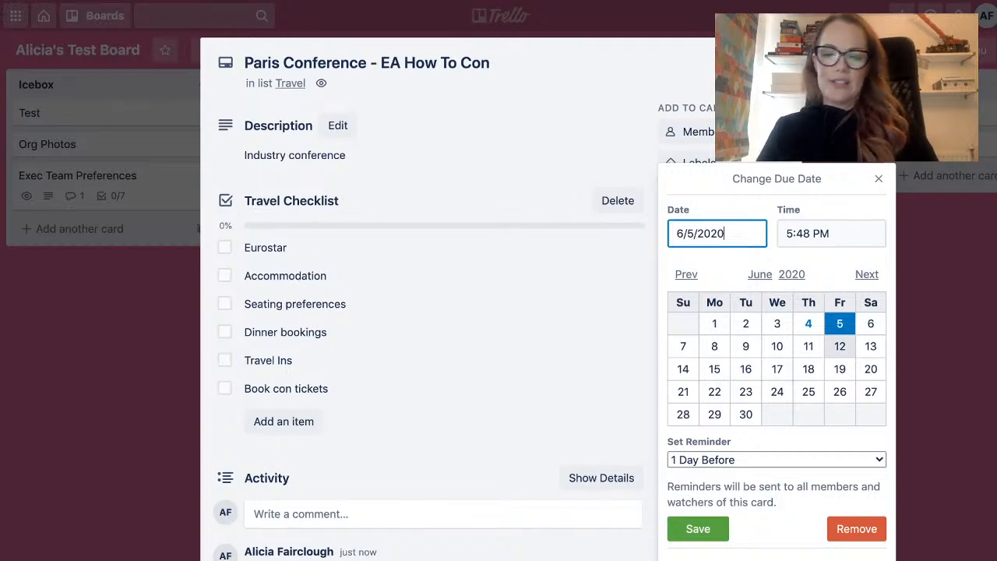
{"action": "left_click", "coordinate": [839, 346]}
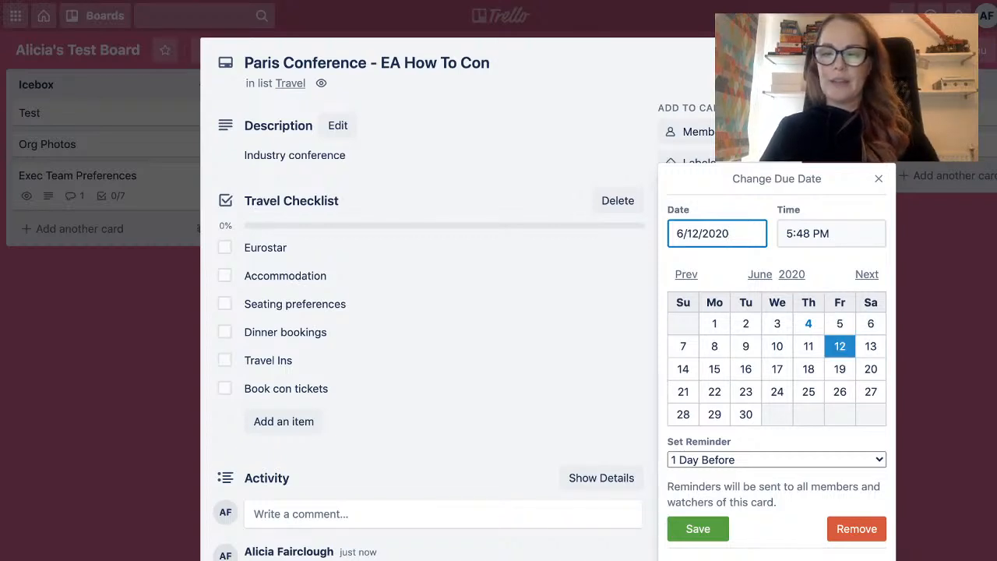
{"action": "left_click", "coordinate": [799, 233]}
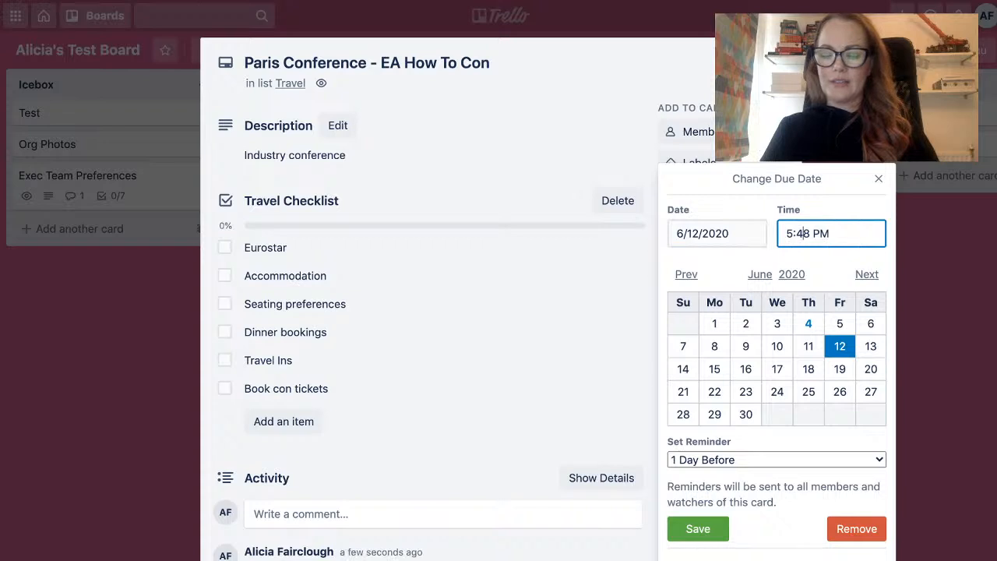
{"action": "key", "text": "Right"}
{"action": "key", "text": "BackSpace"}
{"action": "key", "text": "BackSpace"}
{"action": "type", "text": "00"}
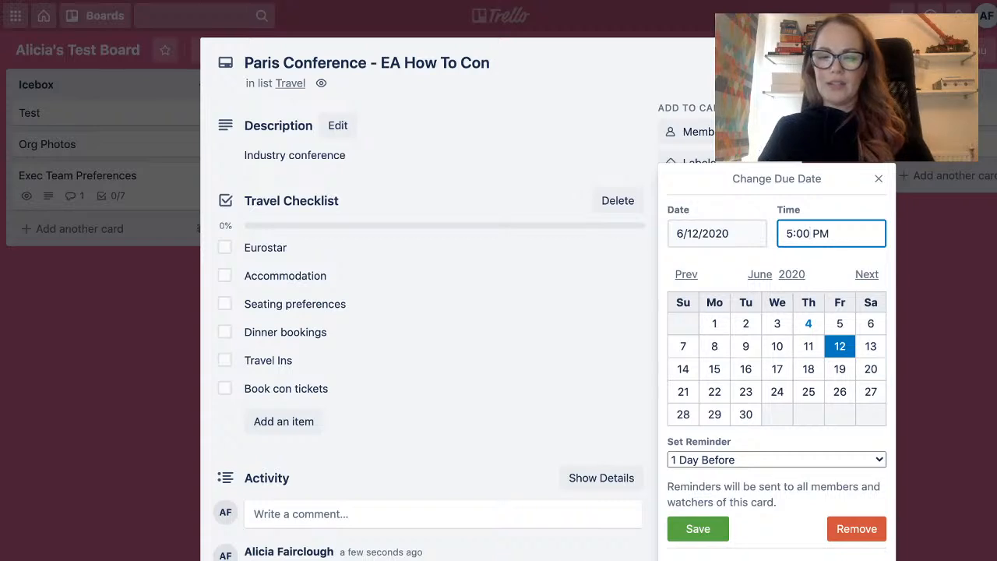
{"action": "key", "text": "Tab"}
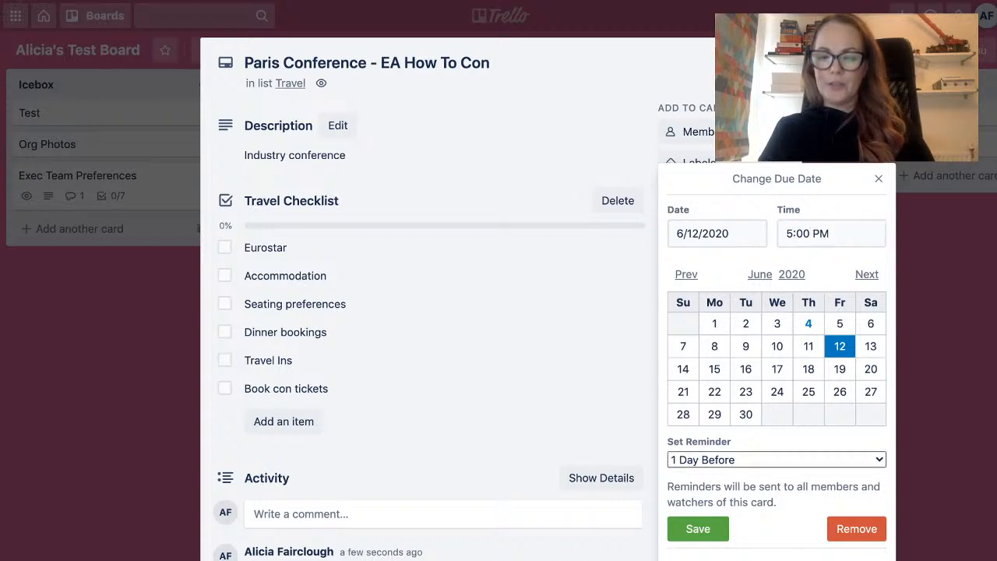
{"action": "key", "text": "Down"}
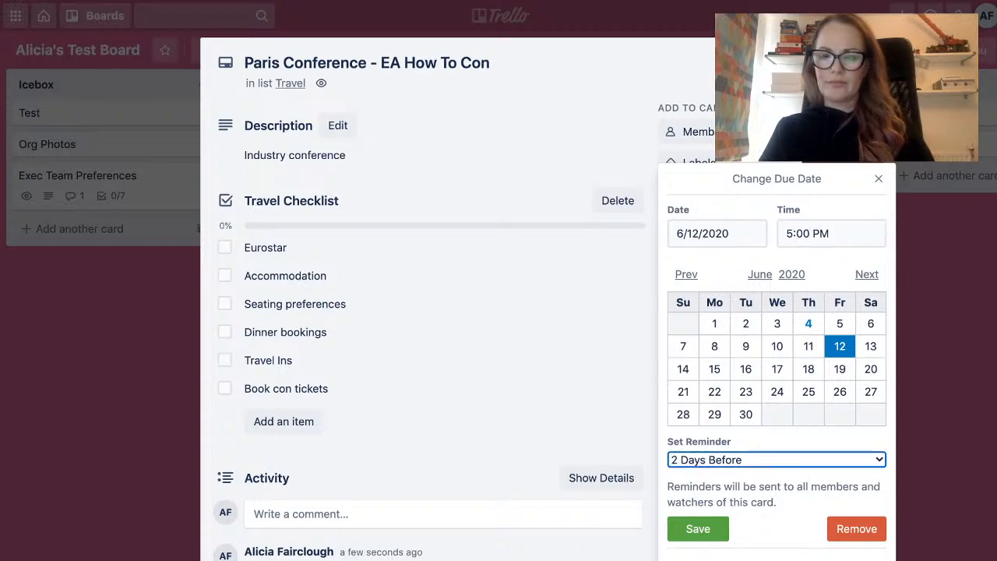
{"action": "key", "text": "Return"}
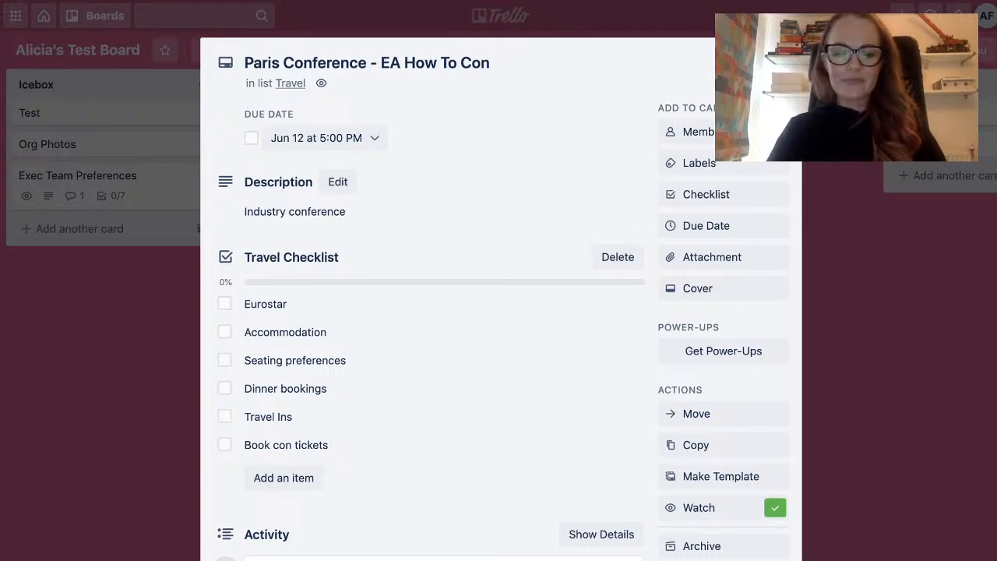
{"action": "scroll", "coordinate": [499, 312], "scroll_direction": "down", "scroll_amount": 2}
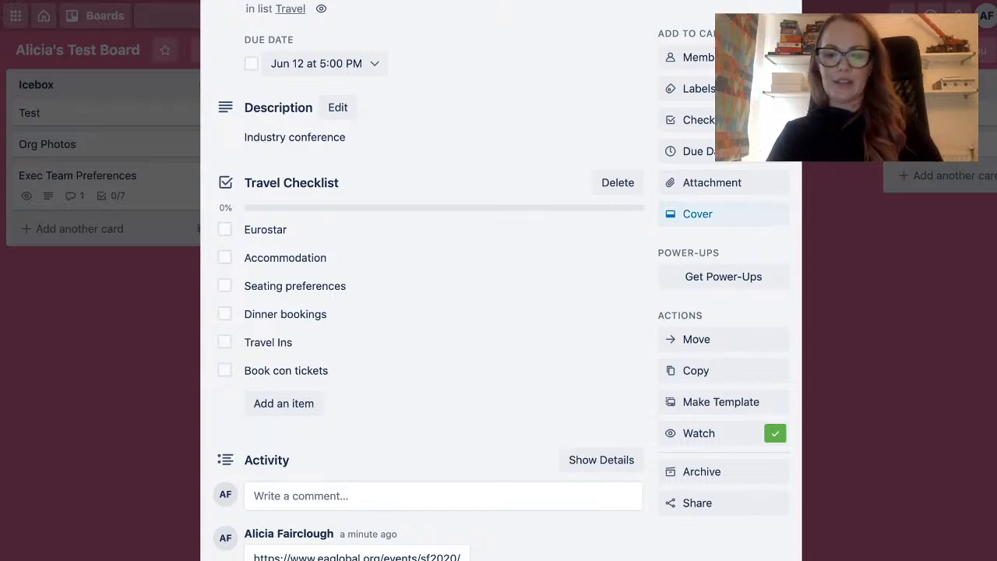
Look through the cover and attachment options of the Paris Conference card without choosing any.
{"action": "left_click", "coordinate": [697, 213]}
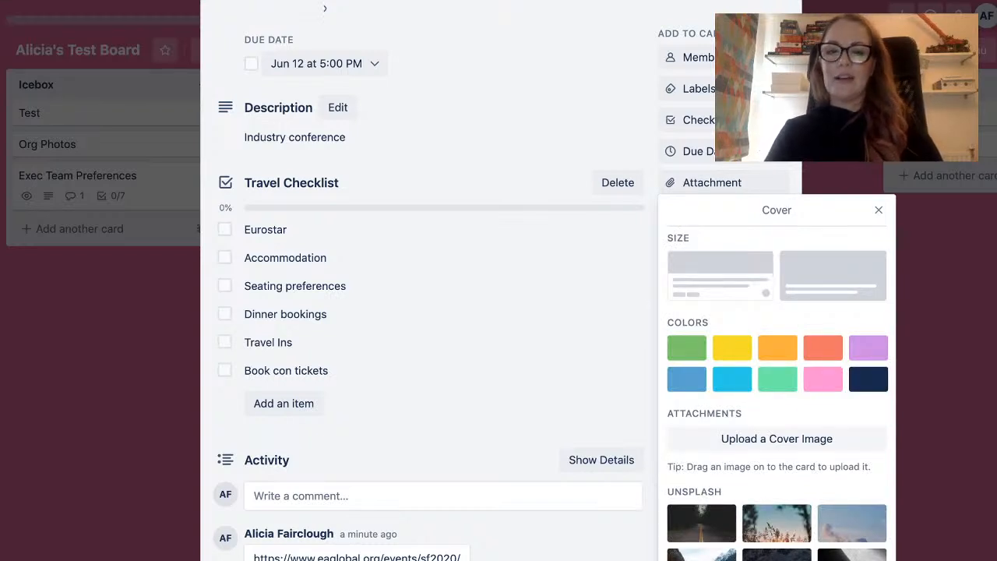
{"action": "left_click", "coordinate": [879, 210]}
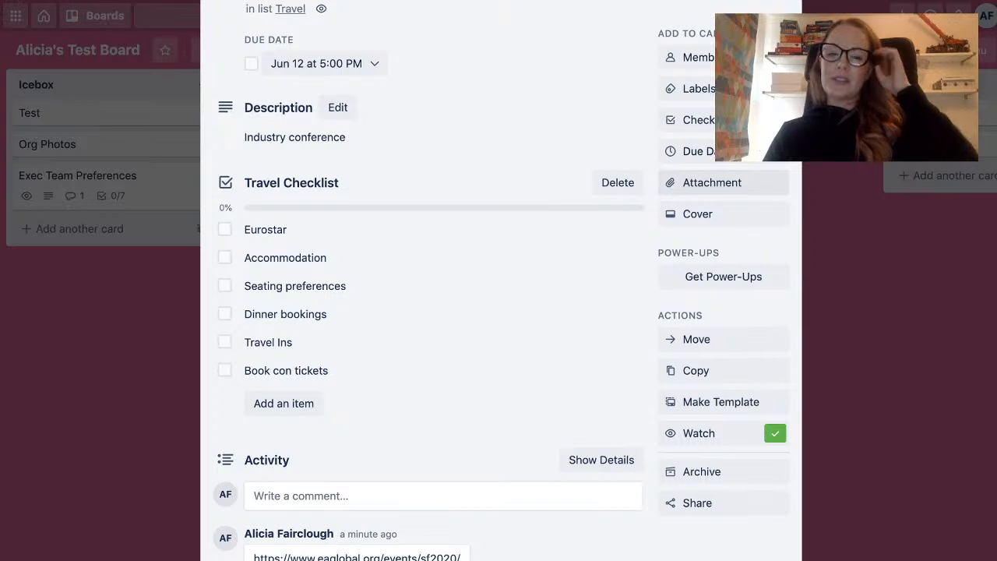
{"action": "left_click", "coordinate": [712, 182]}
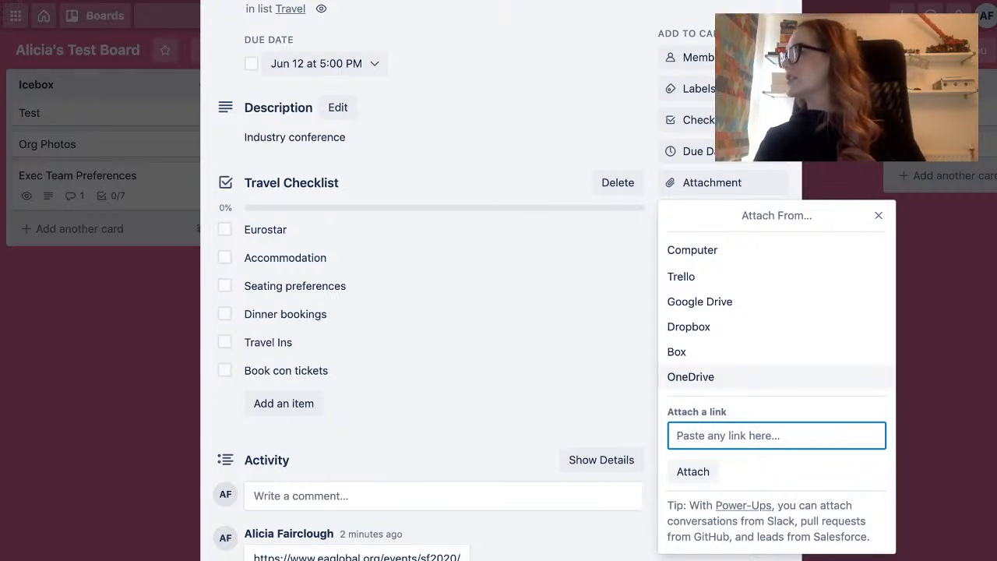
{"action": "key", "text": "Escape"}
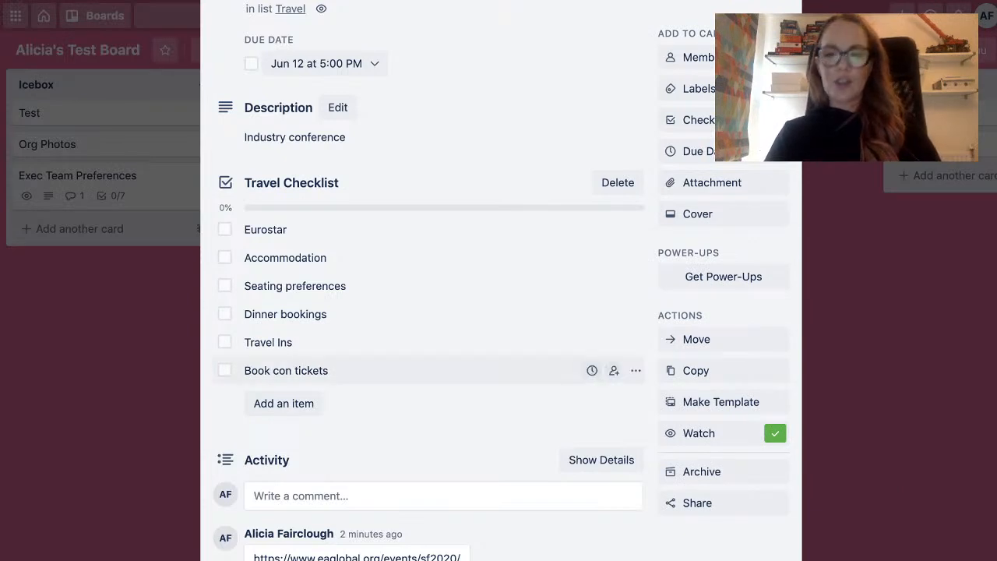
Check the options for copying the Paris Conference card without copying it, and close the card.
{"action": "scroll", "coordinate": [436, 370], "scroll_direction": "down", "scroll_amount": 1}
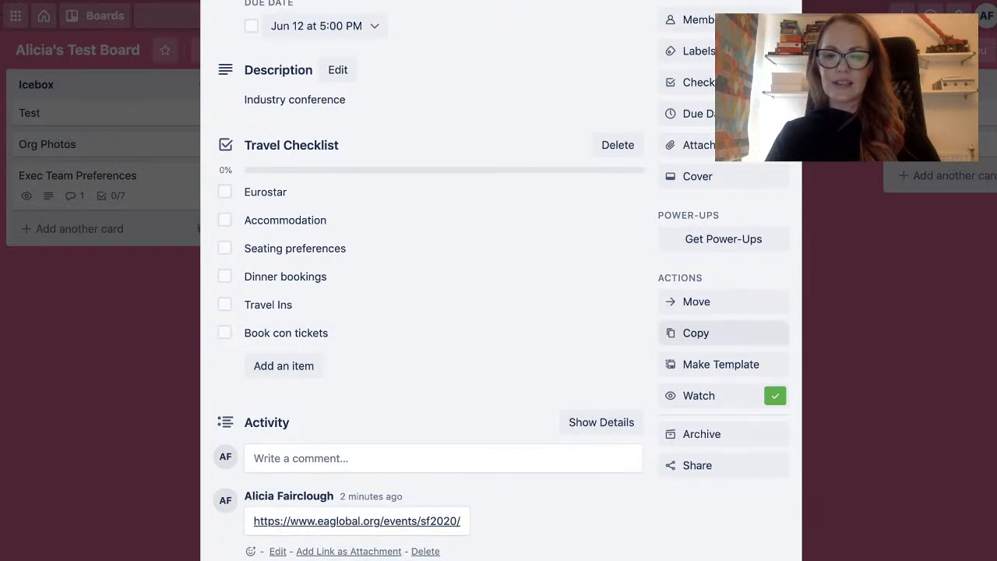
{"action": "left_click", "coordinate": [696, 333]}
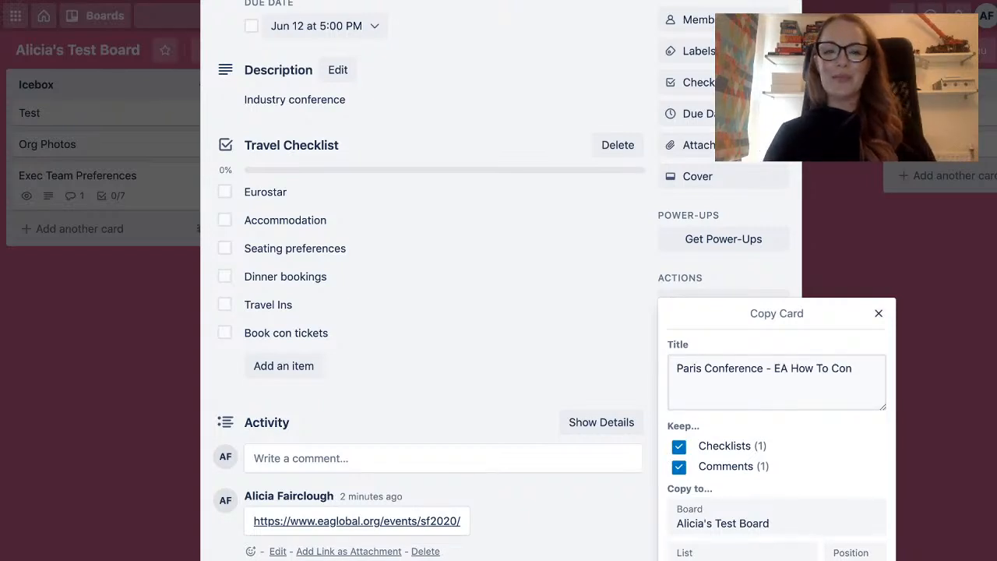
{"action": "left_click", "coordinate": [878, 313]}
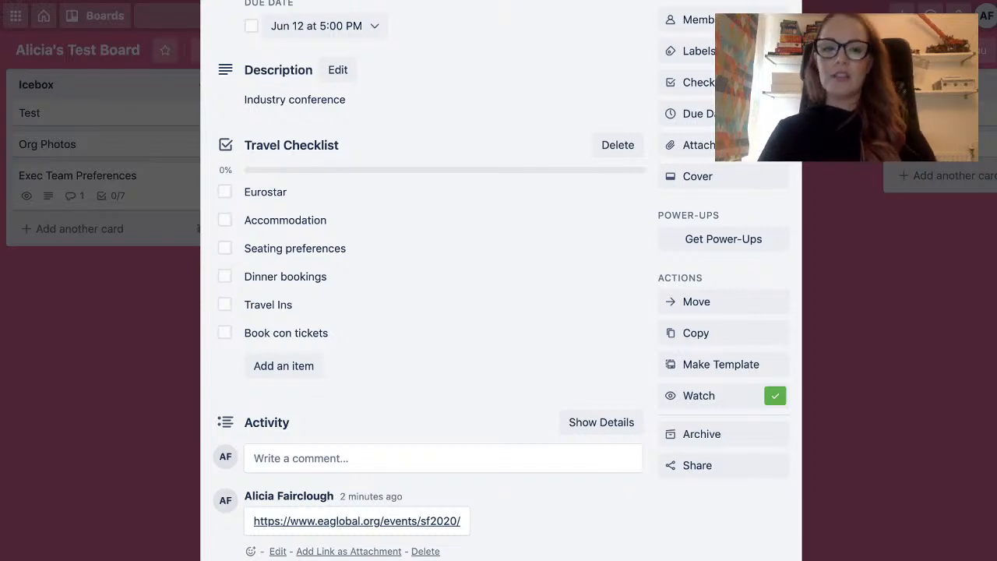
{"action": "scroll", "coordinate": [500, 280], "scroll_direction": "up", "scroll_amount": 3}
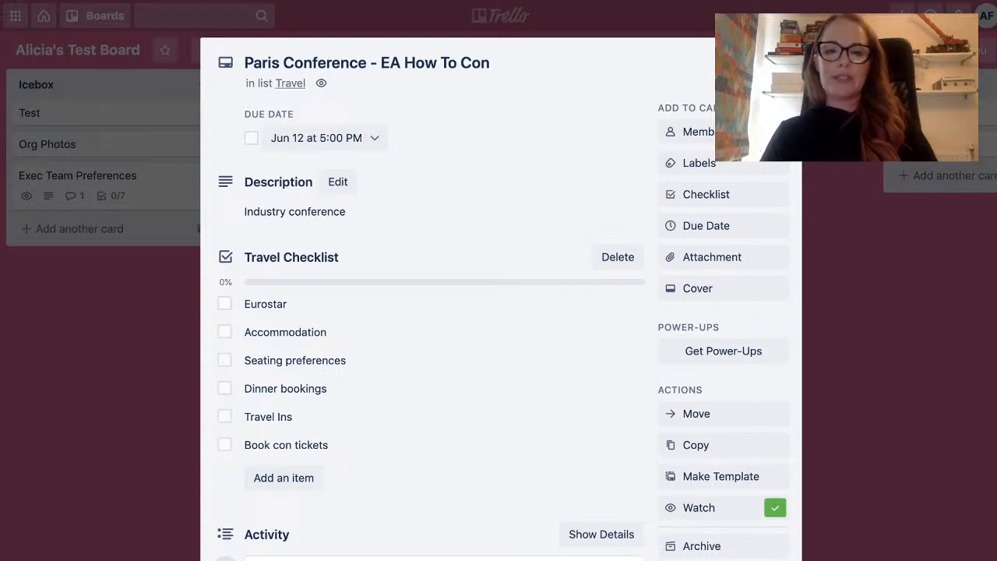
{"action": "key", "text": "Escape"}
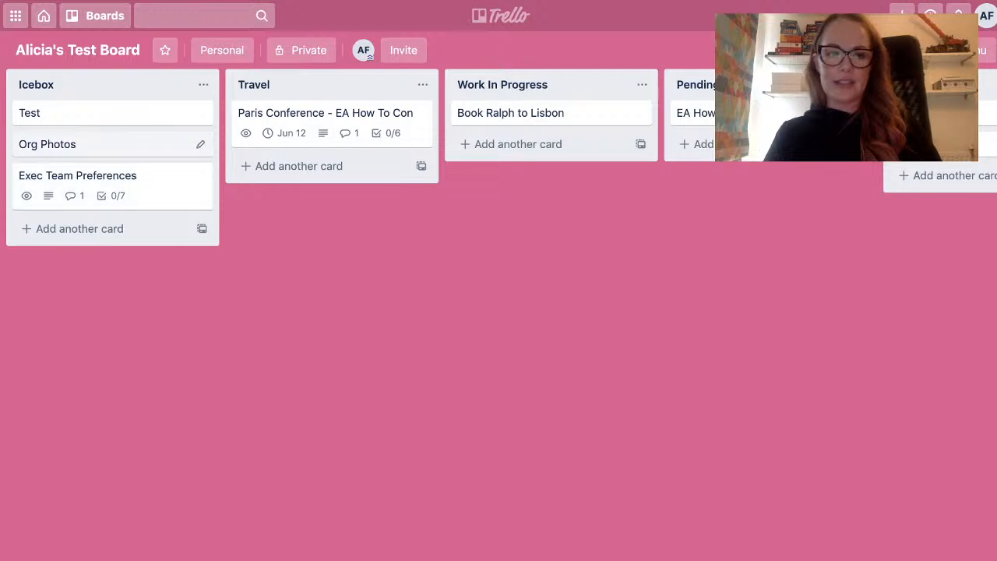
Open the recent Demo board and expand the card labels to show their names.
{"action": "left_click", "coordinate": [95, 15]}
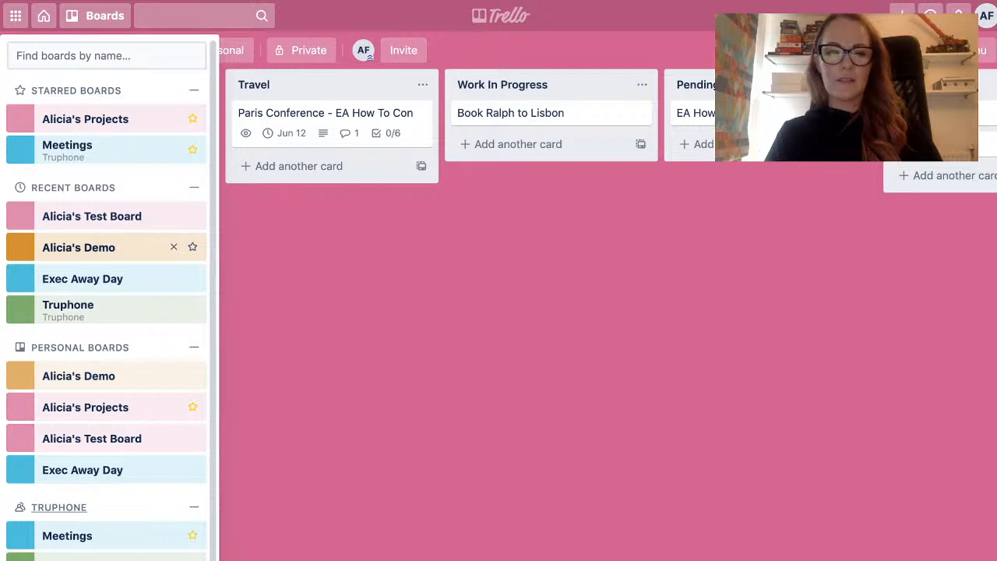
{"action": "left_click", "coordinate": [79, 247]}
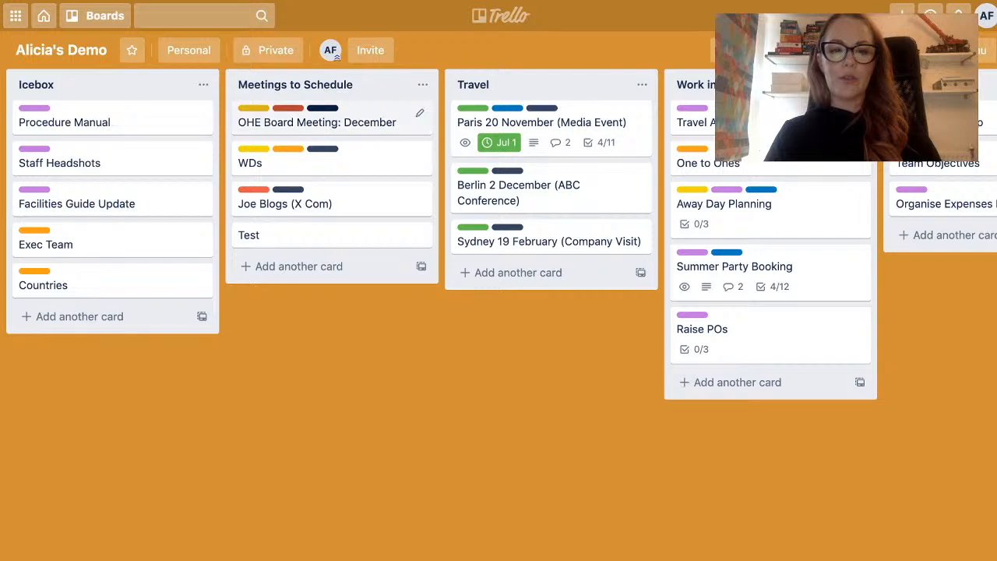
{"action": "left_click", "coordinate": [288, 108]}
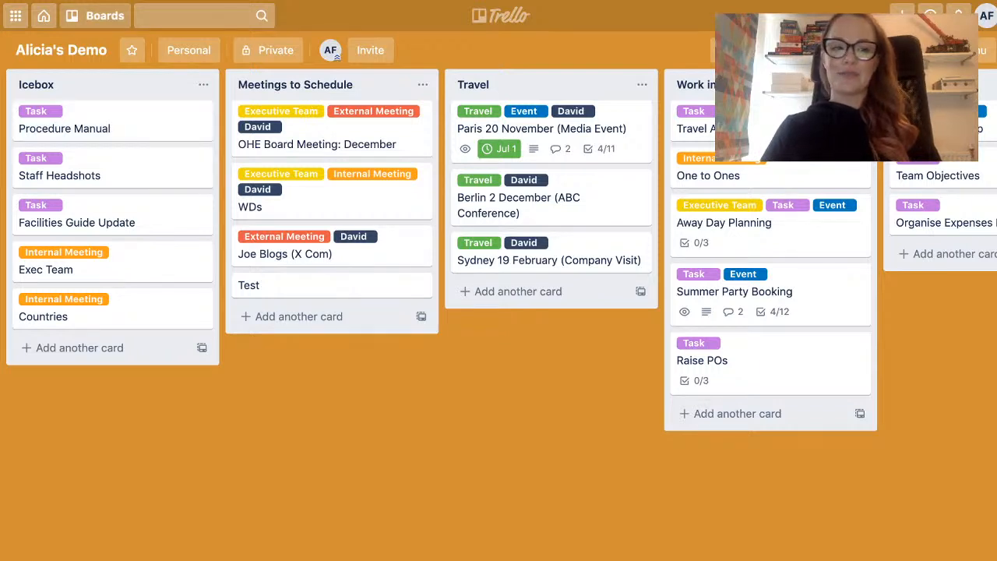
Return to the Test Board and look across its lists.
{"action": "left_click", "coordinate": [98, 16]}
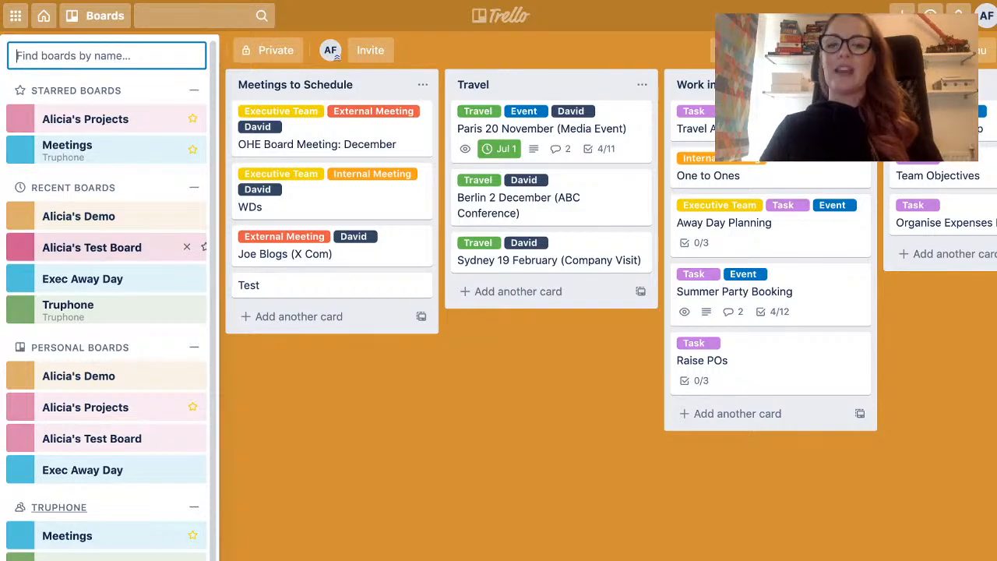
{"action": "left_click", "coordinate": [91, 247]}
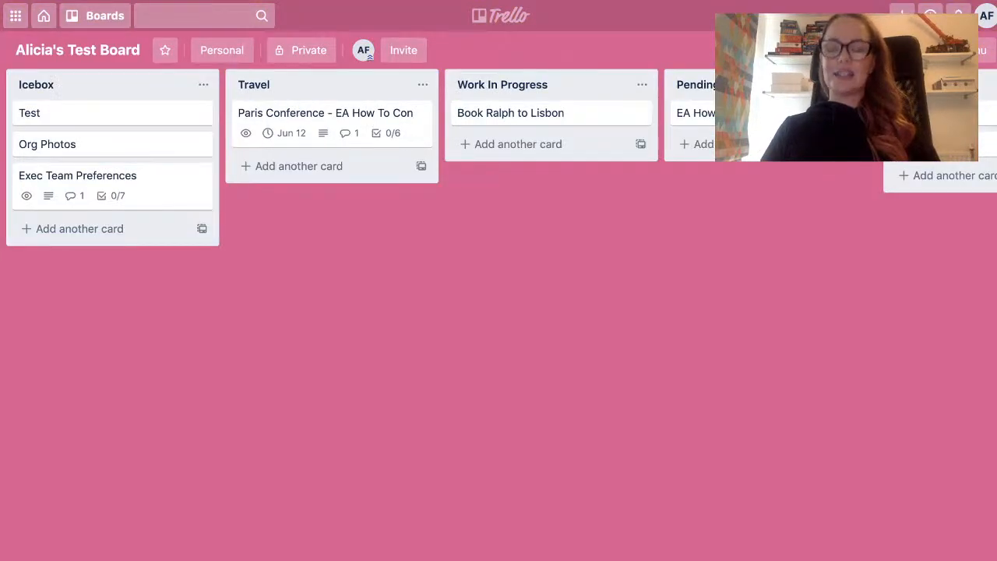
{"action": "scroll", "coordinate": [499, 312], "scroll_direction": "right", "scroll_amount": 1}
{"action": "scroll", "coordinate": [499, 312], "scroll_direction": "left", "scroll_amount": 1}
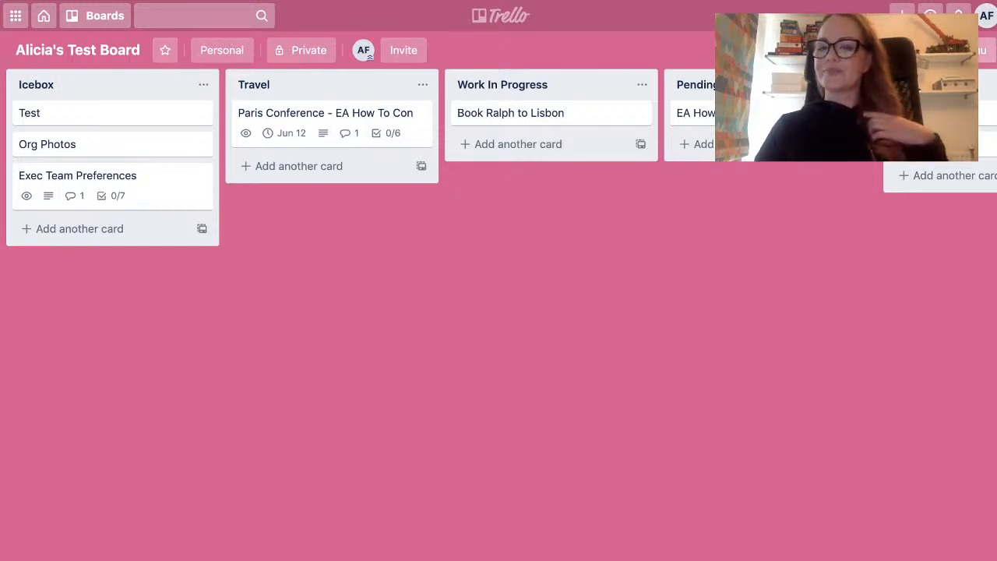
Open the Power-Ups directory for the Test Board.
{"action": "left_click", "coordinate": [963, 50]}
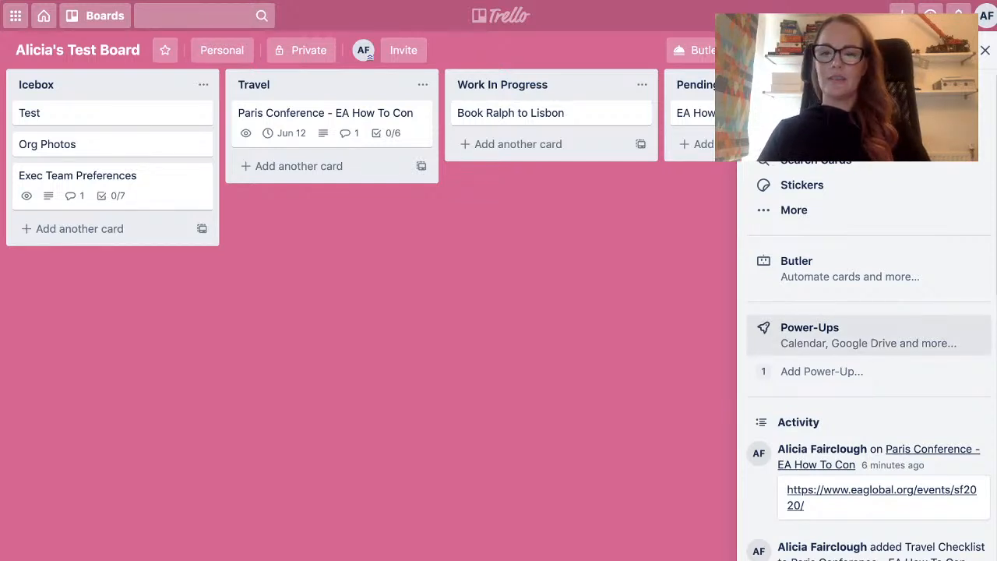
{"action": "left_click", "coordinate": [869, 335]}
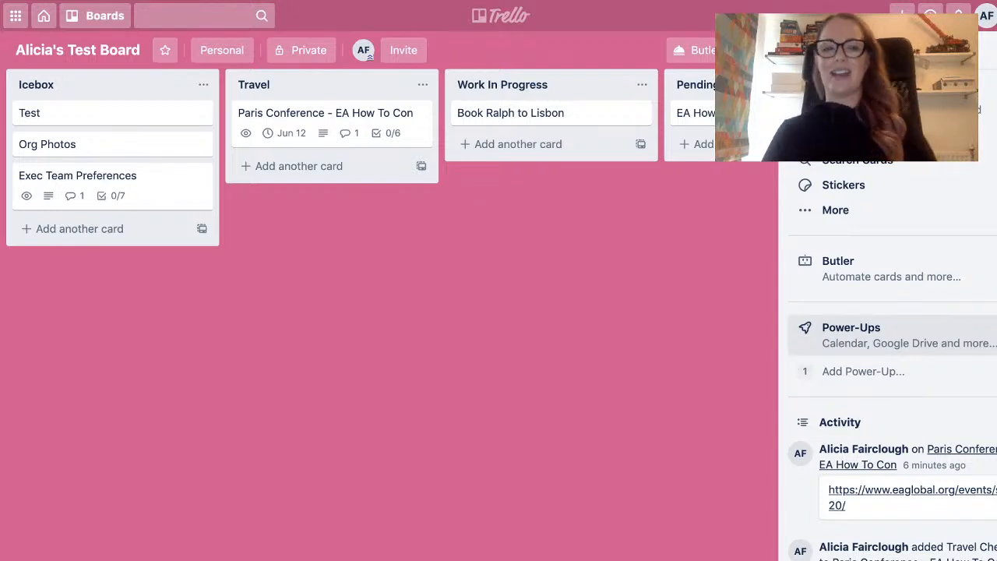
{"action": "left_click", "coordinate": [872, 335]}
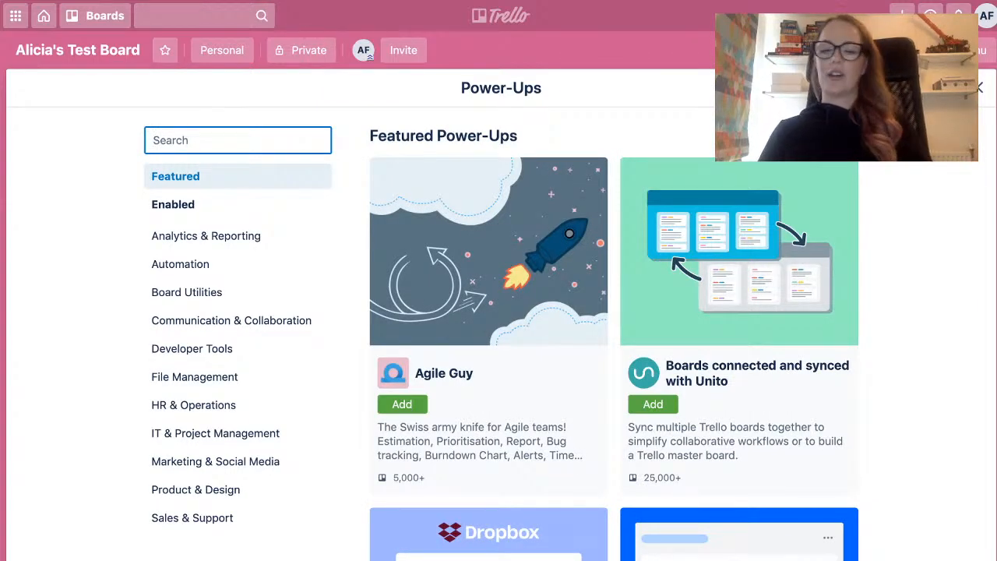
Look through the featured Power-Ups and on to the Essential Power-Ups section.
{"action": "scroll", "coordinate": [613, 335], "scroll_direction": "down", "scroll_amount": 1}
{"action": "scroll", "coordinate": [614, 335], "scroll_direction": "up", "scroll_amount": 1}
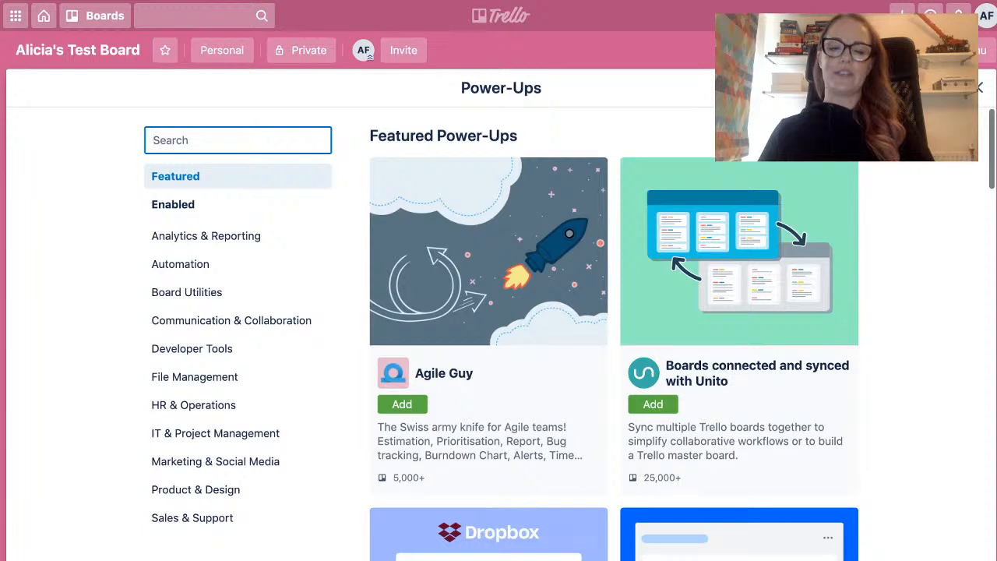
{"action": "scroll", "coordinate": [614, 335], "scroll_direction": "down", "scroll_amount": 1}
{"action": "scroll", "coordinate": [614, 335], "scroll_direction": "down", "scroll_amount": 2}
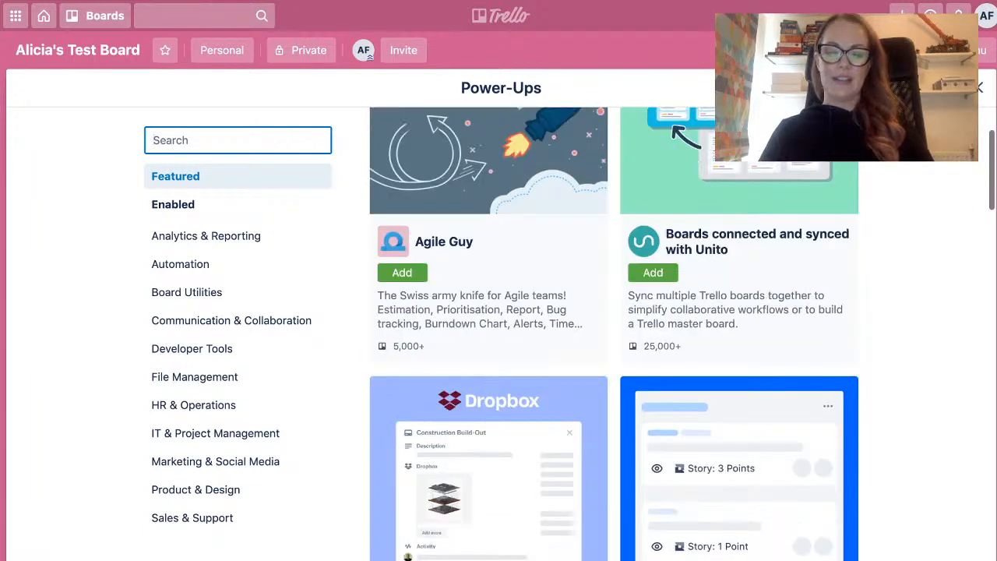
{"action": "scroll", "coordinate": [614, 335], "scroll_direction": "down", "scroll_amount": 2}
{"action": "scroll", "coordinate": [614, 334], "scroll_direction": "down", "scroll_amount": 6}
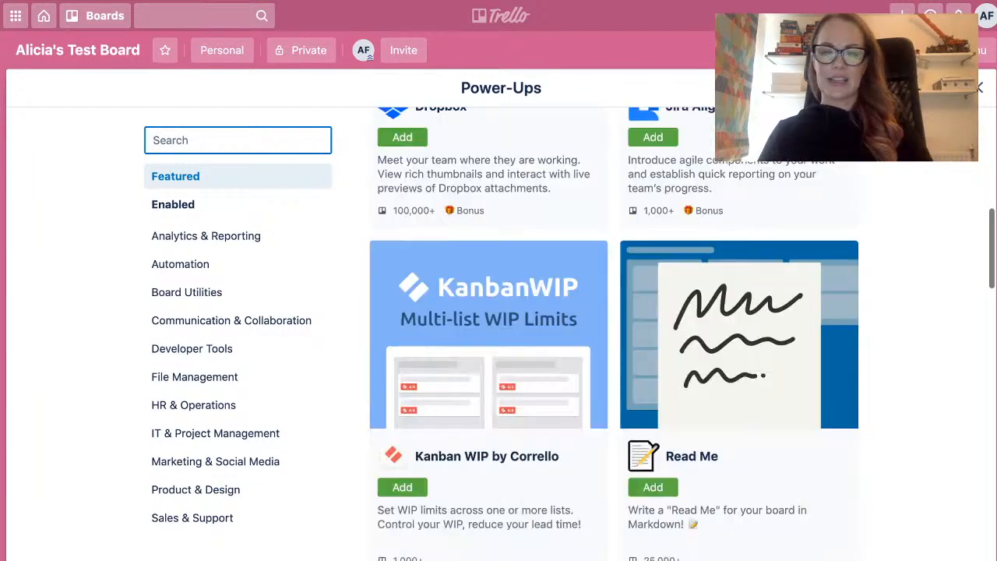
{"action": "scroll", "coordinate": [614, 335], "scroll_direction": "down", "scroll_amount": 3}
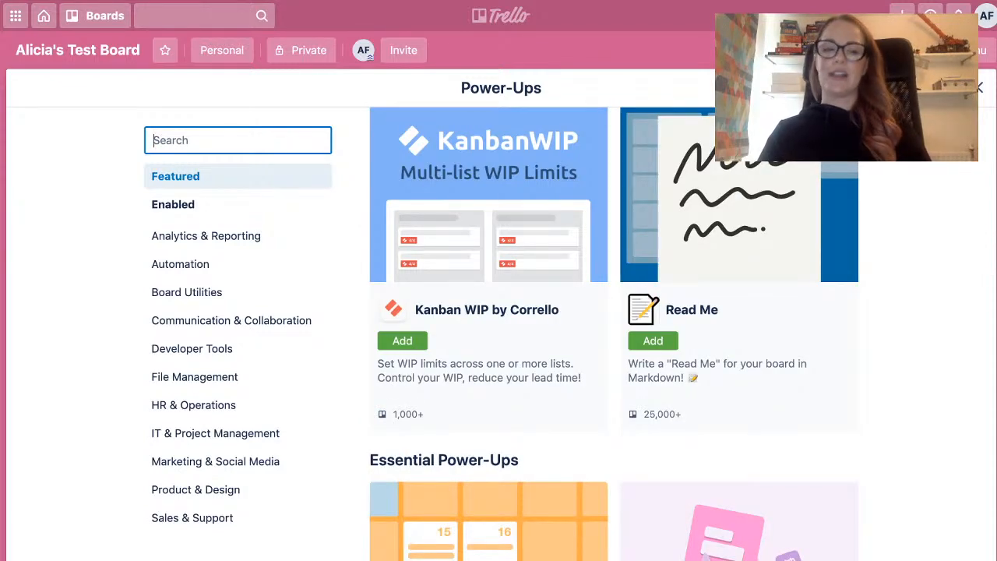
{"action": "scroll", "coordinate": [614, 334], "scroll_direction": "down", "scroll_amount": 2}
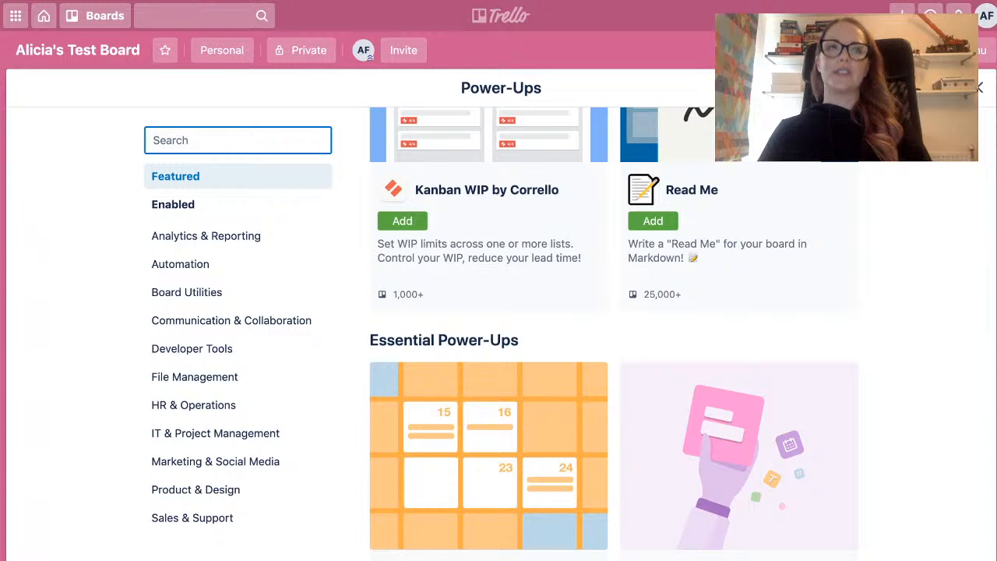
{"action": "scroll", "coordinate": [614, 335], "scroll_direction": "down", "scroll_amount": 2}
{"action": "scroll", "coordinate": [614, 335], "scroll_direction": "down", "scroll_amount": 1}
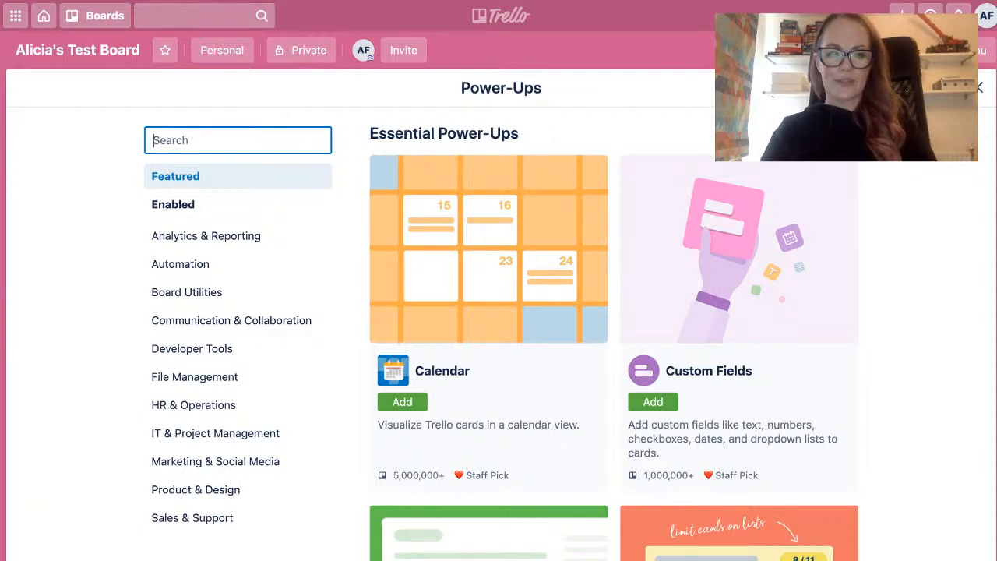
Search the Power-Ups for "calendar", add the Calendar Power-Up to the board, and bring up the board's calendar view.
{"action": "type", "text": "cal"}
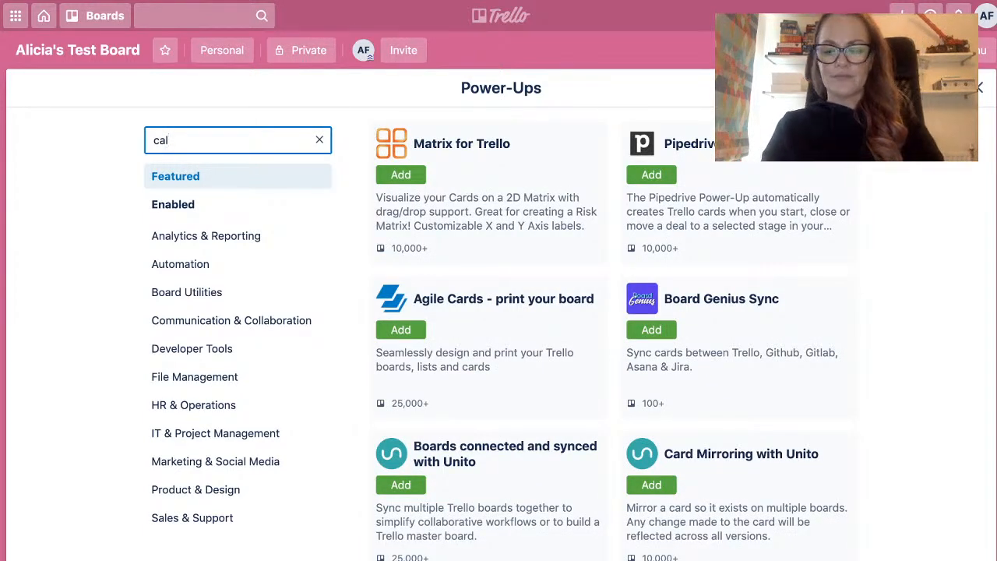
{"action": "type", "text": "endar"}
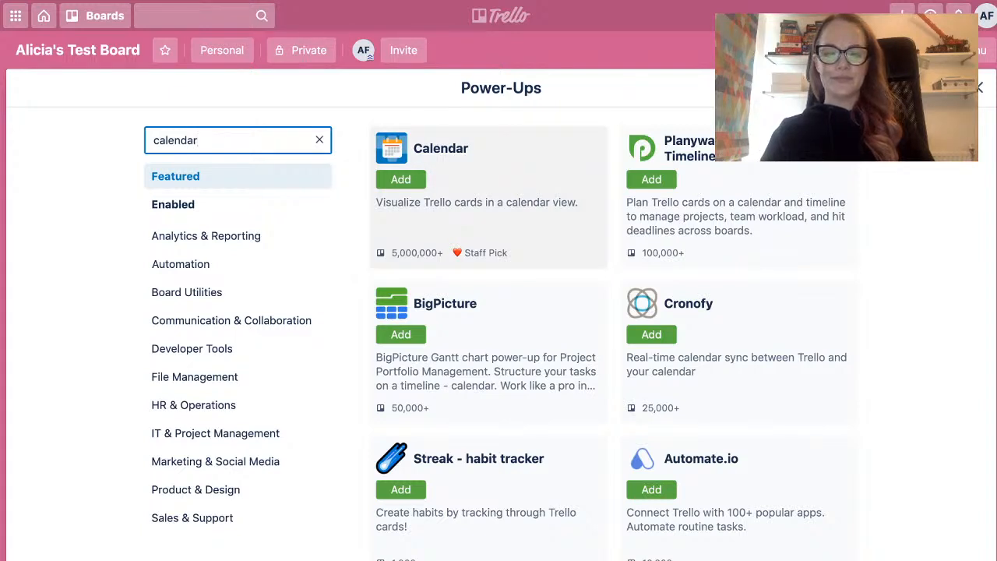
{"action": "left_click", "coordinate": [401, 180]}
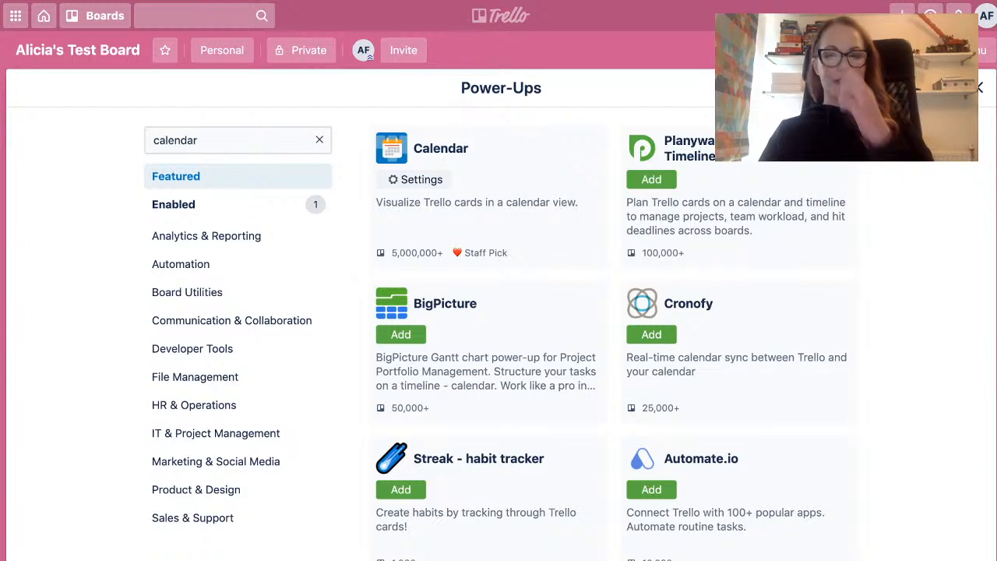
{"action": "key", "text": "Escape"}
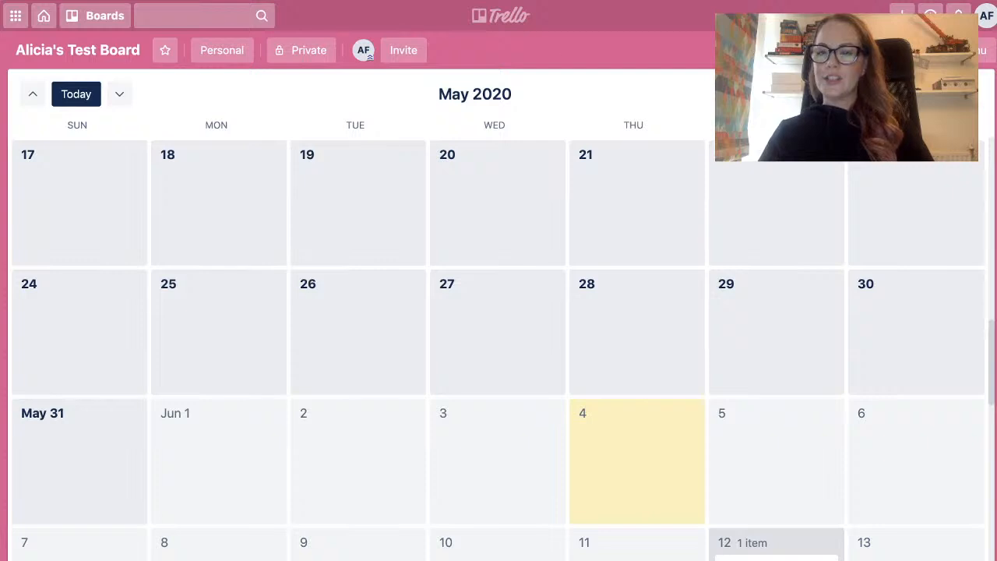
Enable sync for the board's calendar and refresh its iCalendar feed link, closing the sync settings when done.
{"action": "left_click", "coordinate": [935, 94]}
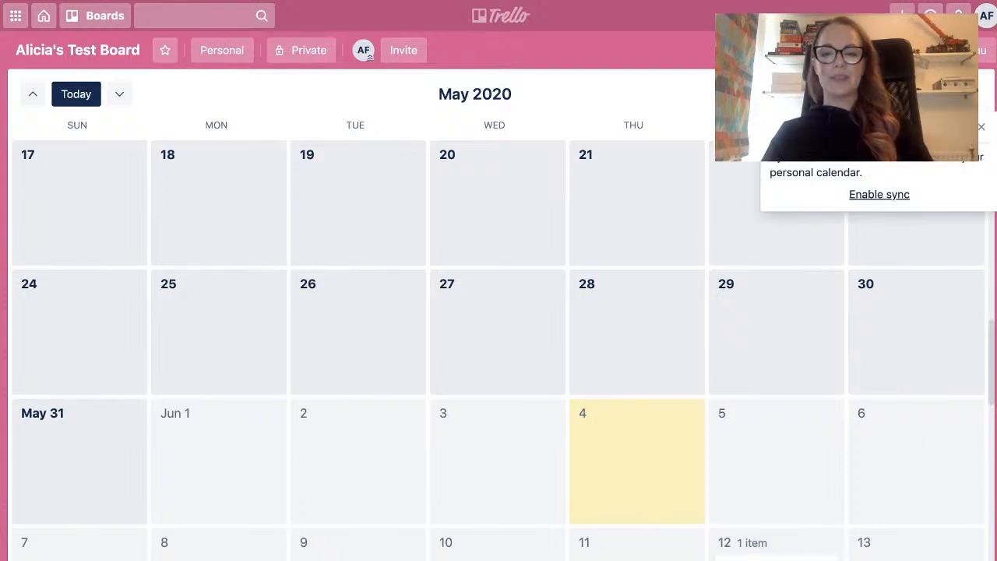
{"action": "left_click", "coordinate": [878, 194]}
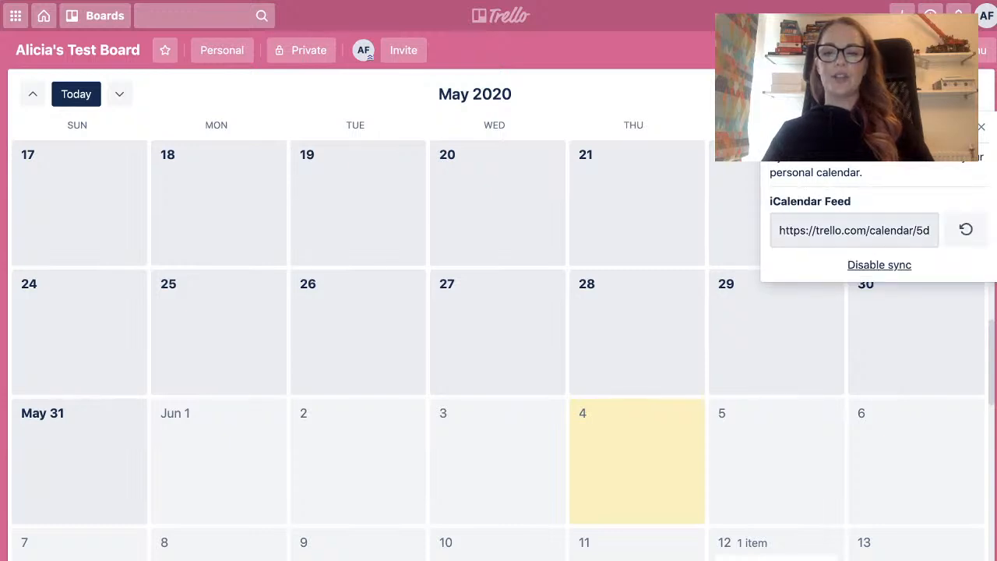
{"action": "left_click", "coordinate": [966, 229]}
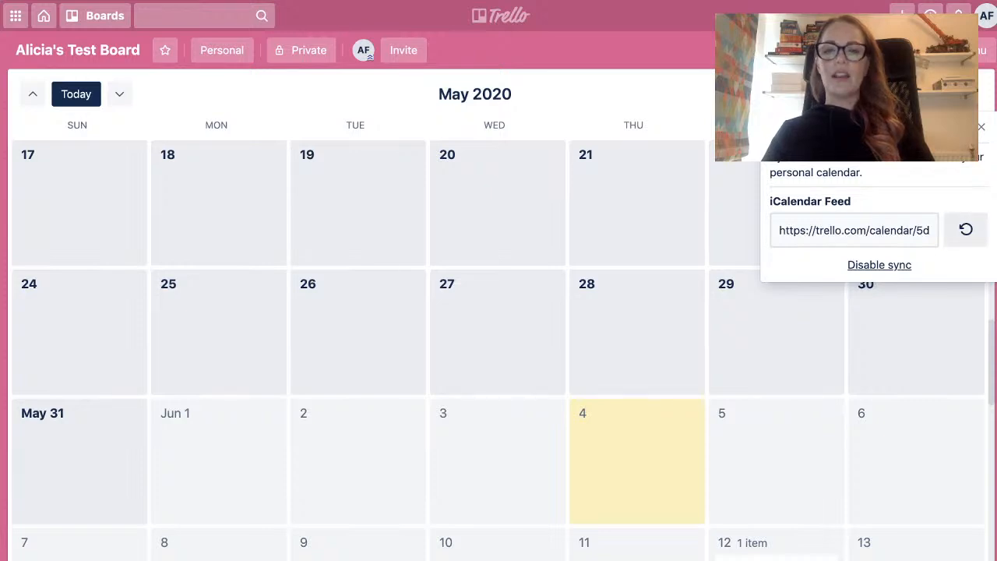
{"action": "left_click", "coordinate": [981, 126]}
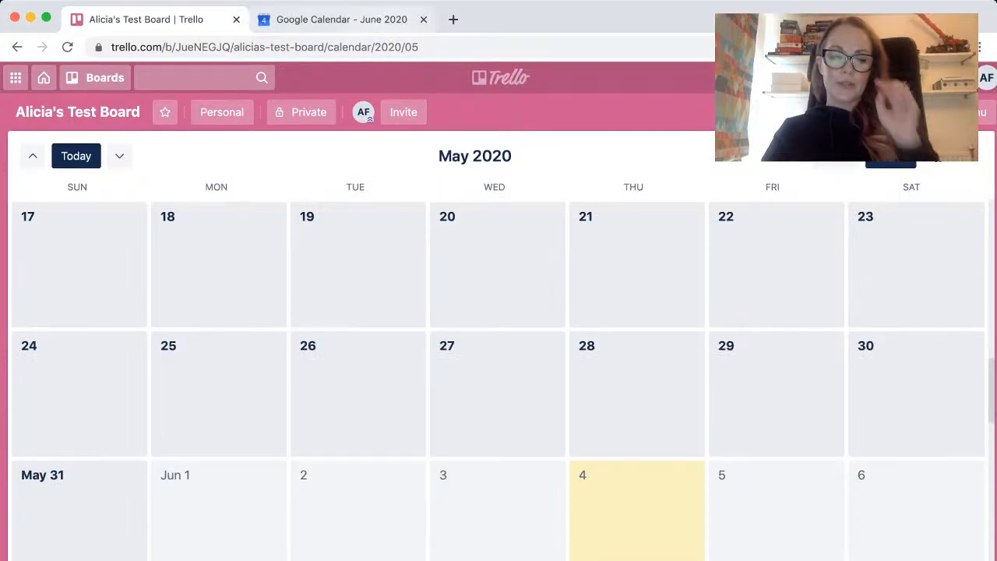
{"action": "left_click", "coordinate": [341, 20]}
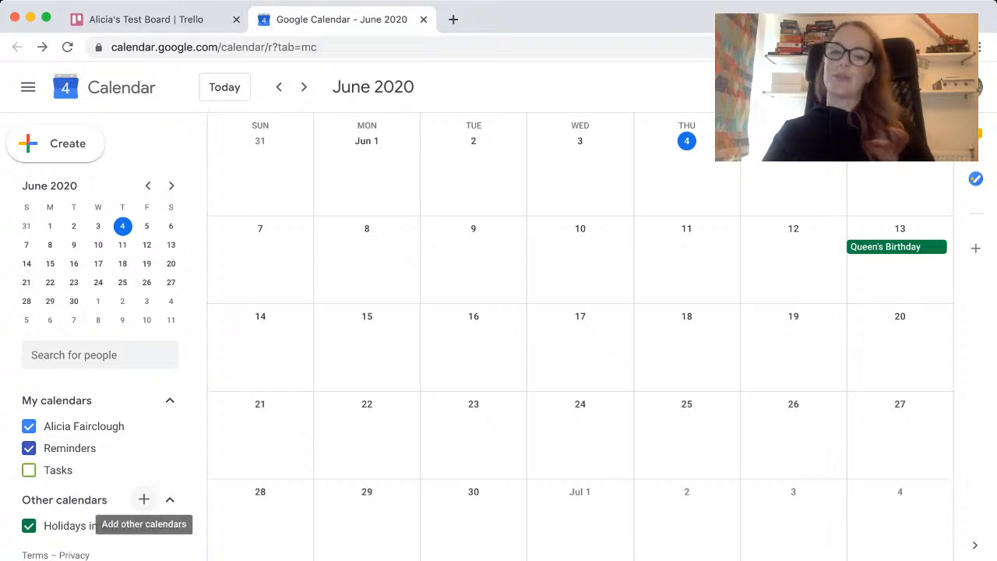
{"action": "left_click", "coordinate": [144, 499]}
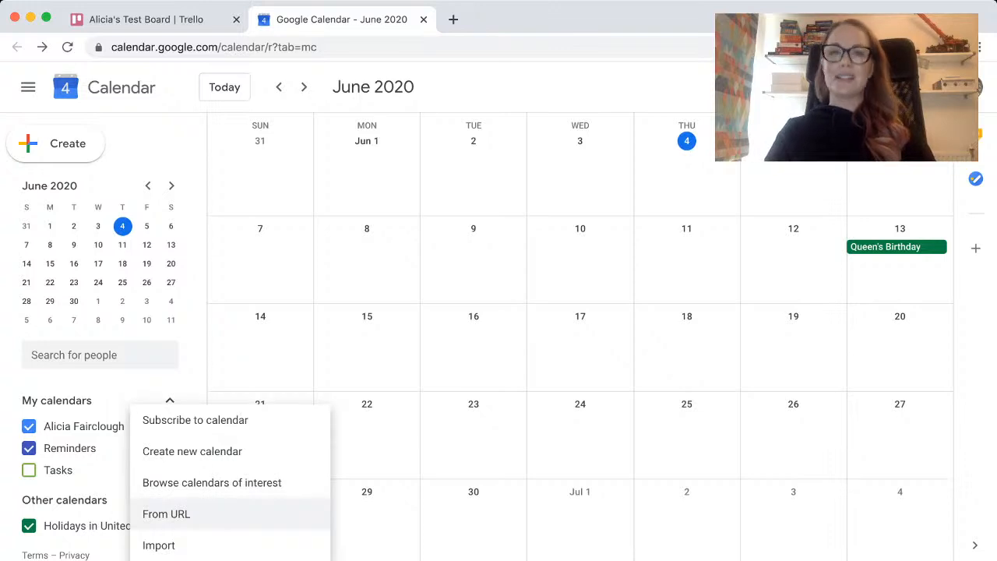
{"action": "left_click", "coordinate": [166, 513]}
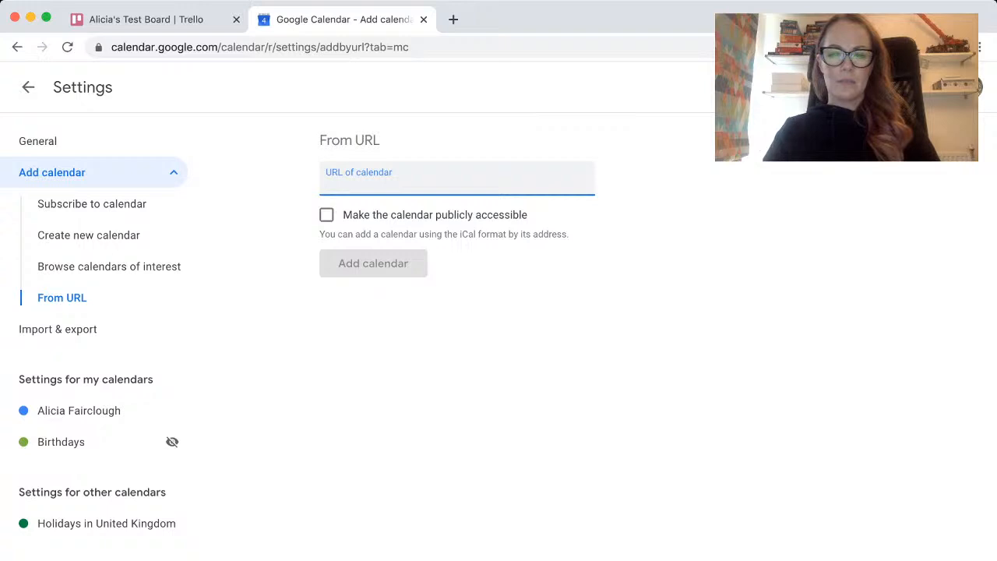
{"action": "type", "text": "https://www.eaglobal.org/events/sf2020/"}
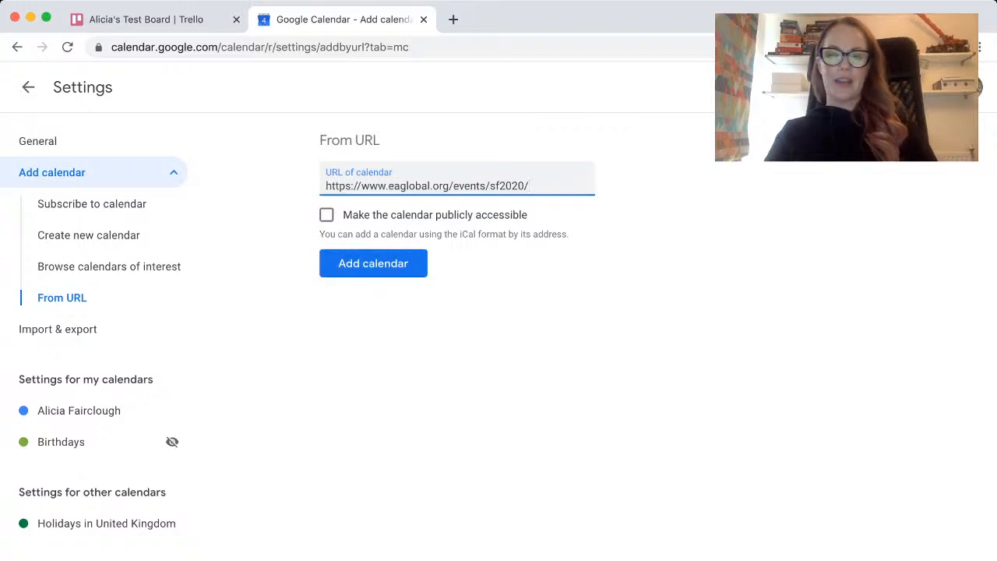
{"action": "key", "text": "Return"}
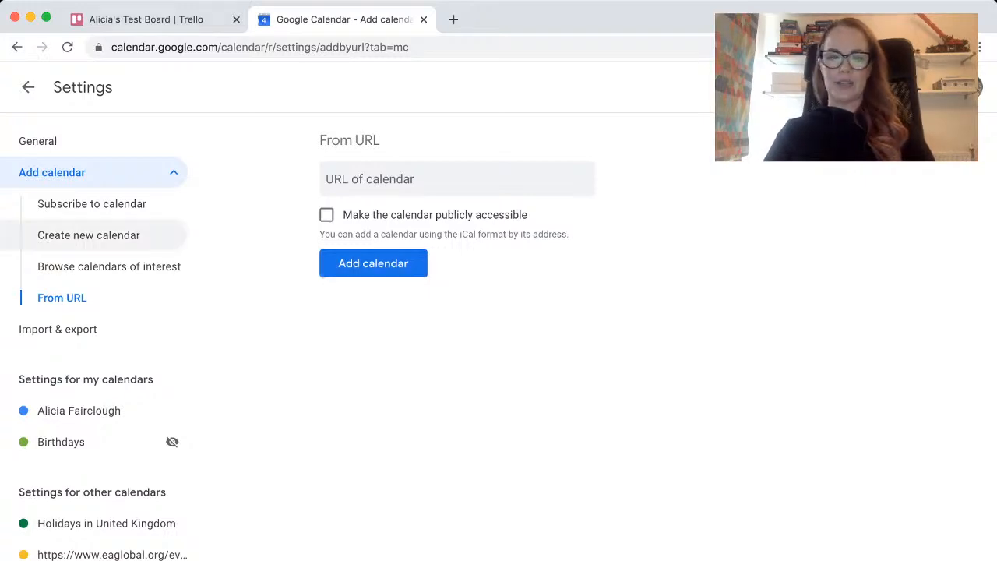
Check June 2020 in the Trello board's calendar against Google Calendar's month view, reloading Google Calendar.
{"action": "left_click", "coordinate": [144, 20]}
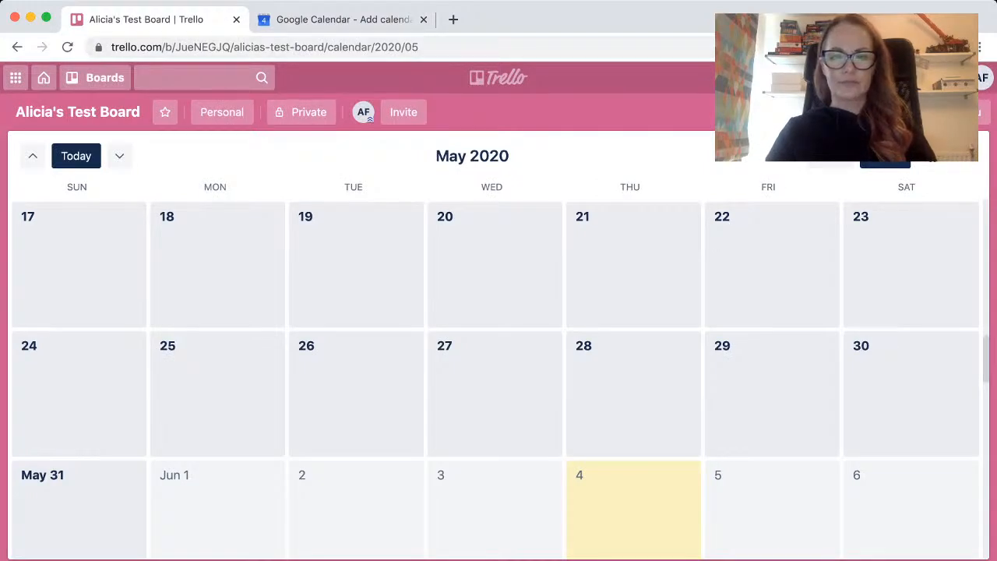
{"action": "left_click", "coordinate": [119, 156]}
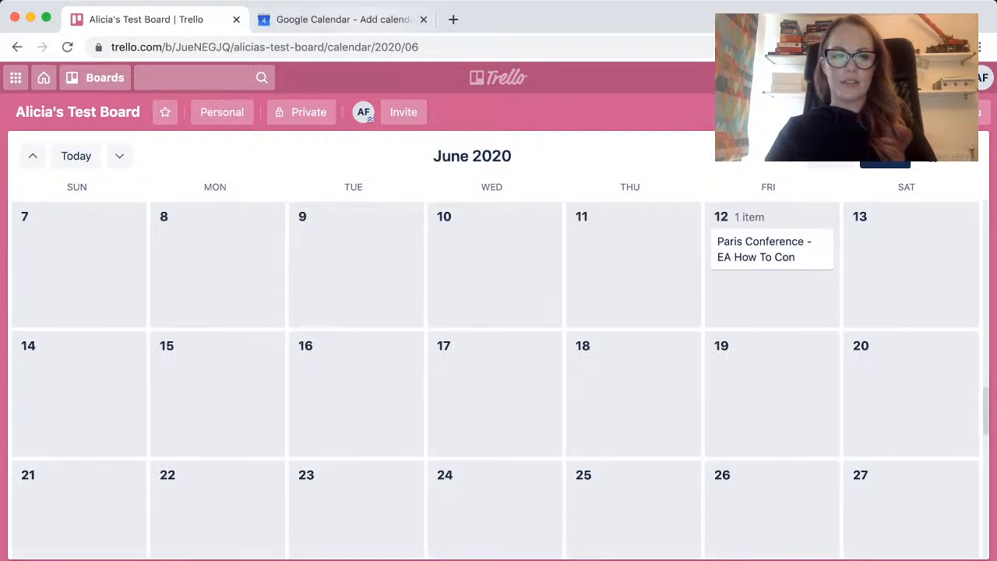
{"action": "left_click", "coordinate": [343, 19]}
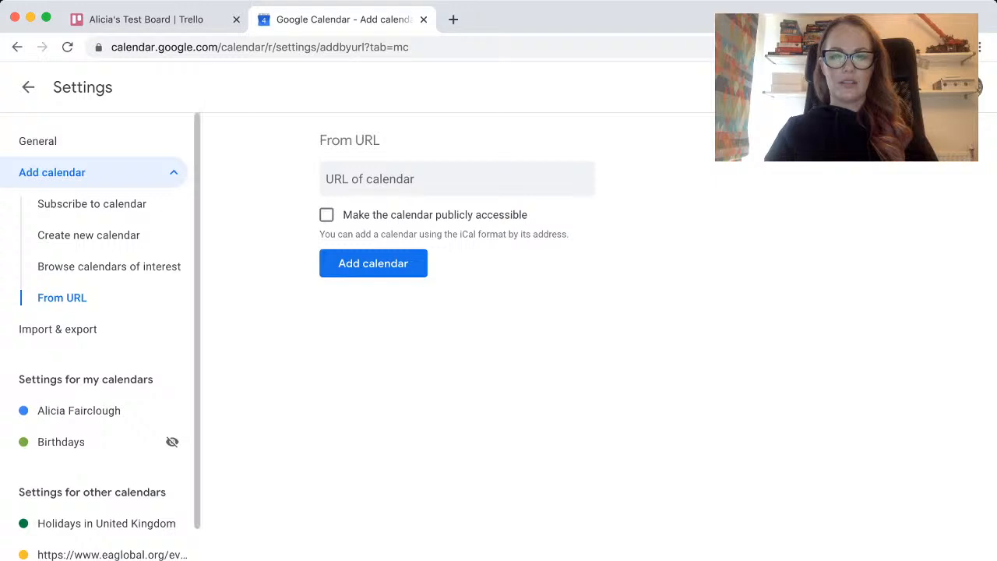
{"action": "left_click", "coordinate": [28, 87]}
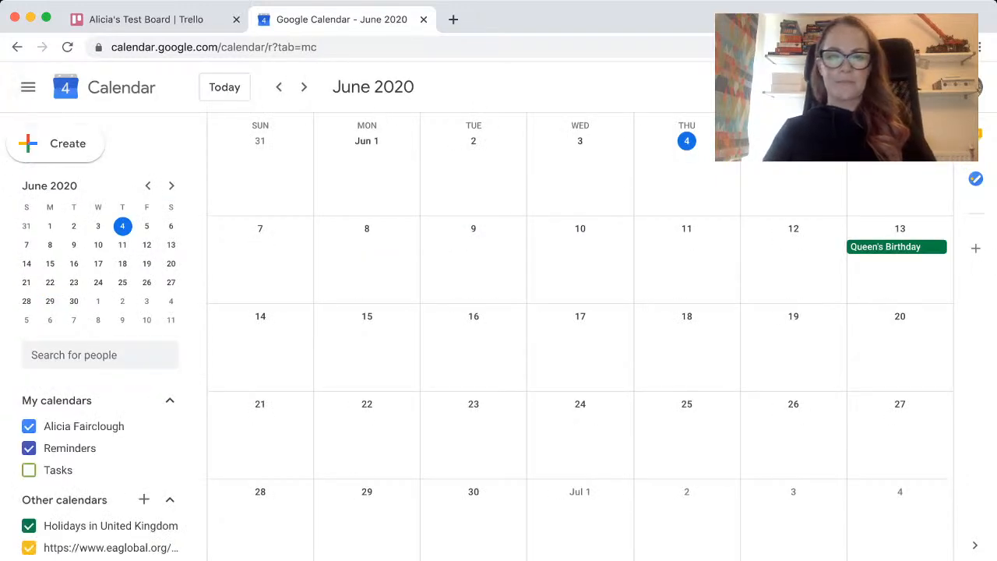
{"action": "key", "text": "super+l"}
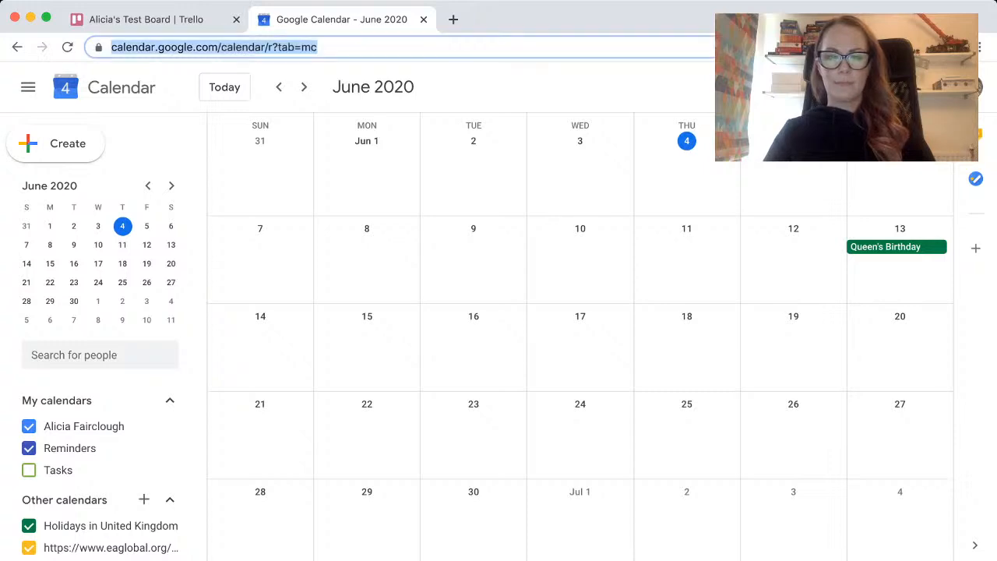
{"action": "key", "text": "Return"}
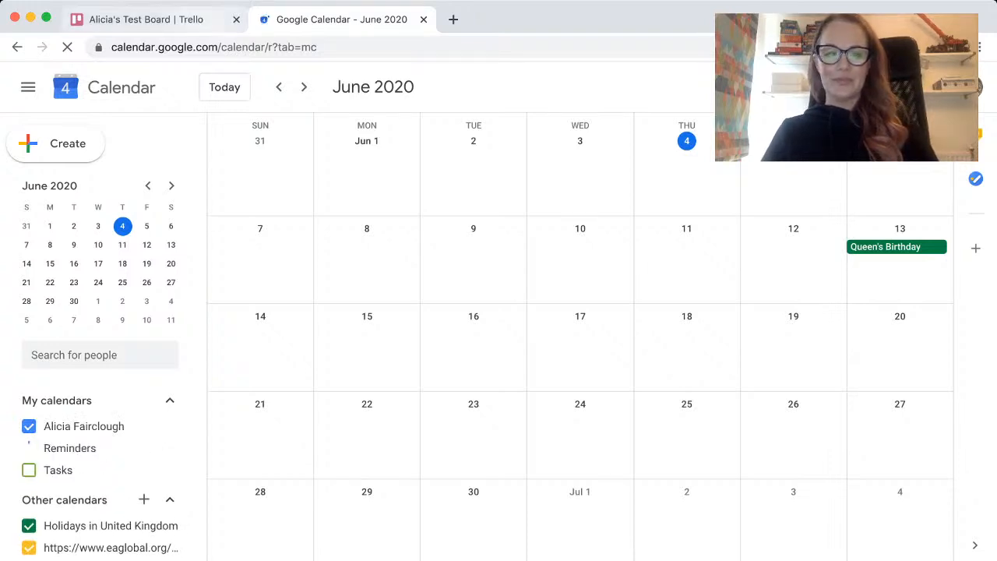
Return to Trello and open the Demo board from the recent boards.
{"action": "left_click", "coordinate": [146, 20]}
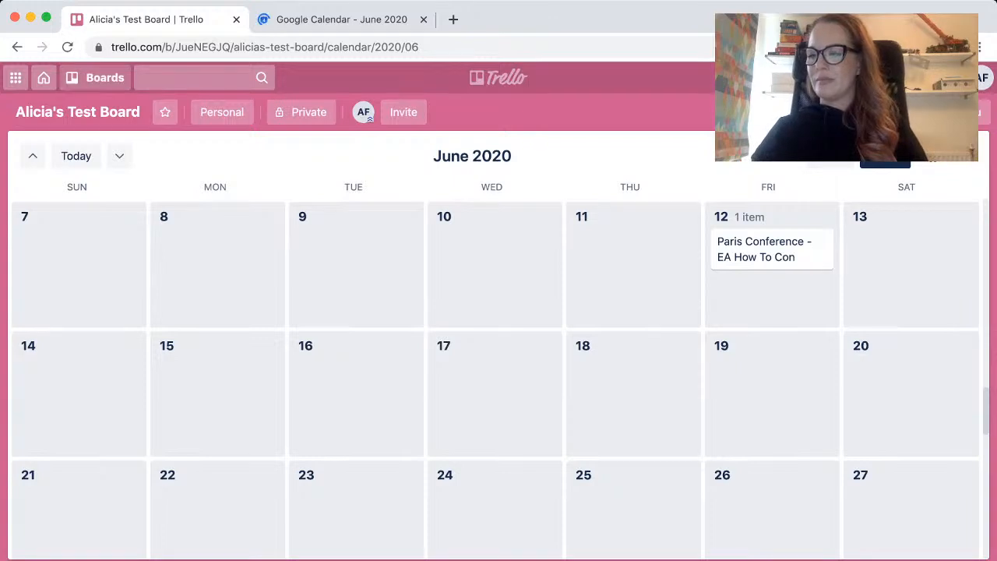
{"action": "left_click", "coordinate": [95, 78]}
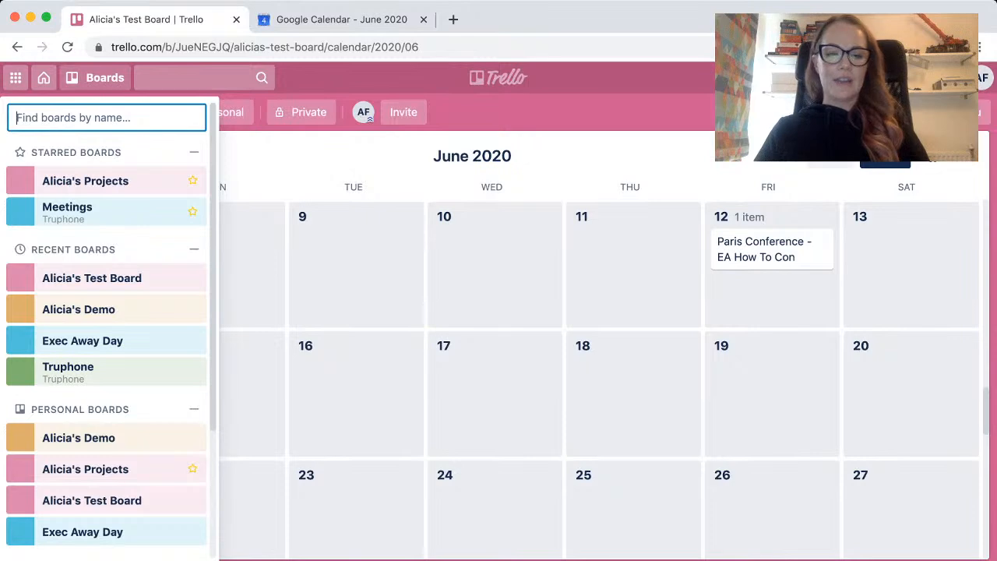
{"action": "key", "text": "Down"}
{"action": "key", "text": "Down"}
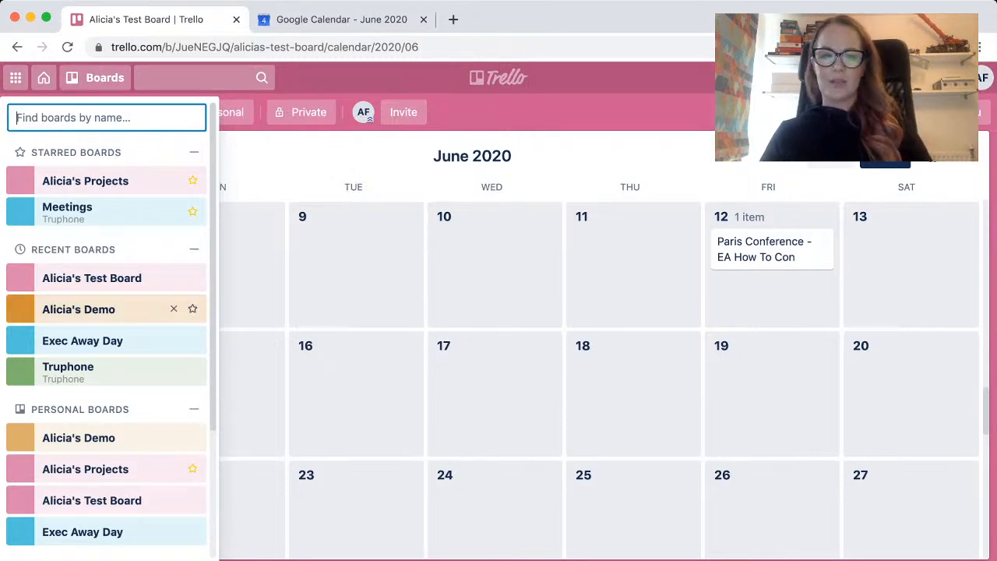
{"action": "key", "text": "Return"}
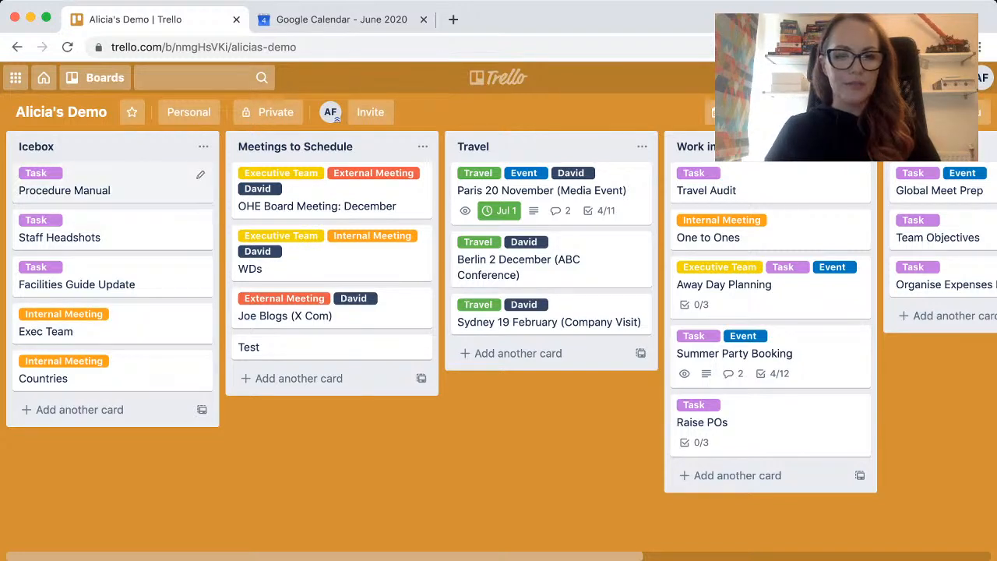
Copy the Procedure Manual card with its label and place the copy in Work in Progress below One to Ones.
{"action": "left_click", "coordinate": [201, 175]}
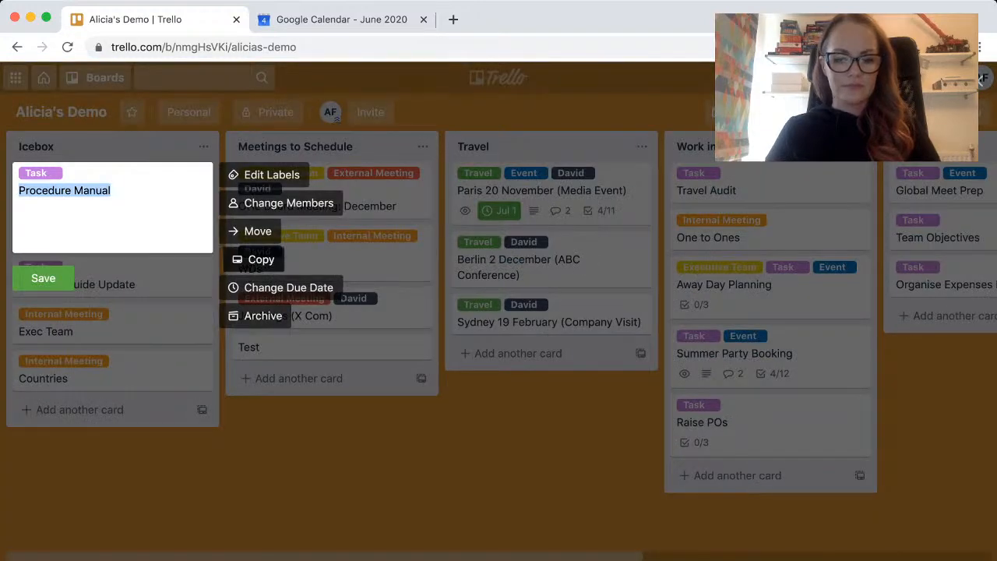
{"action": "left_click", "coordinate": [257, 260]}
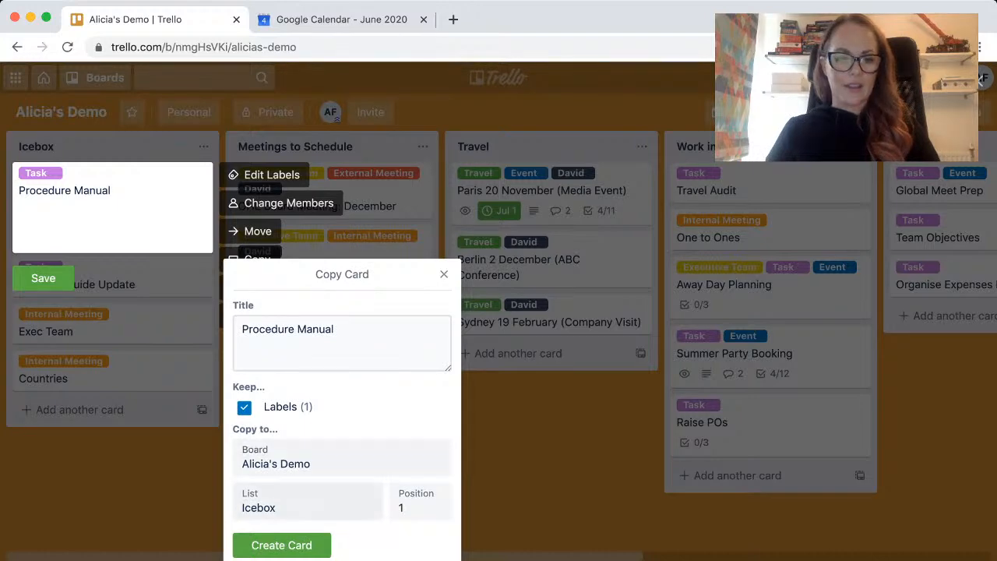
{"action": "left_click", "coordinate": [281, 545]}
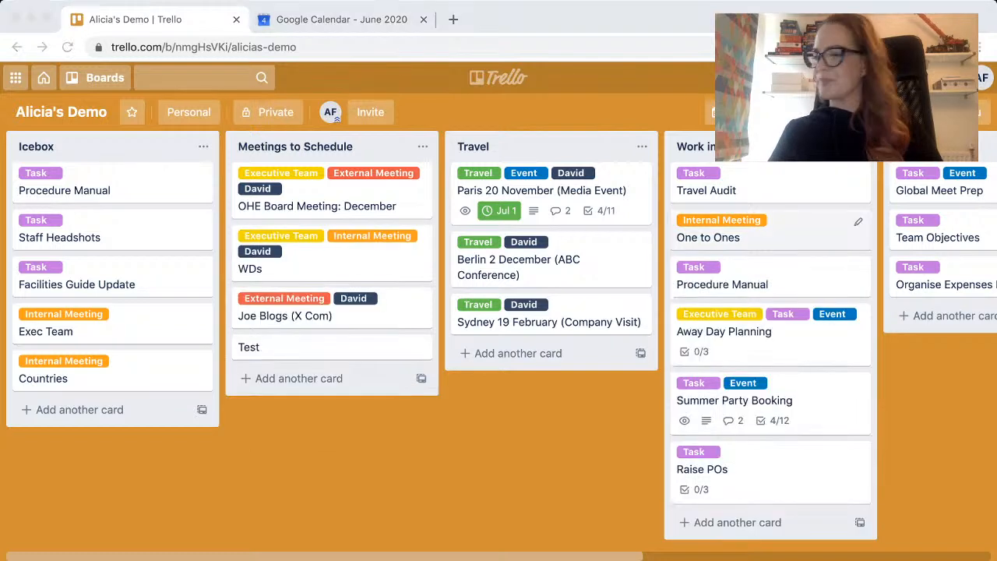
{"action": "left_click", "coordinate": [771, 231]}
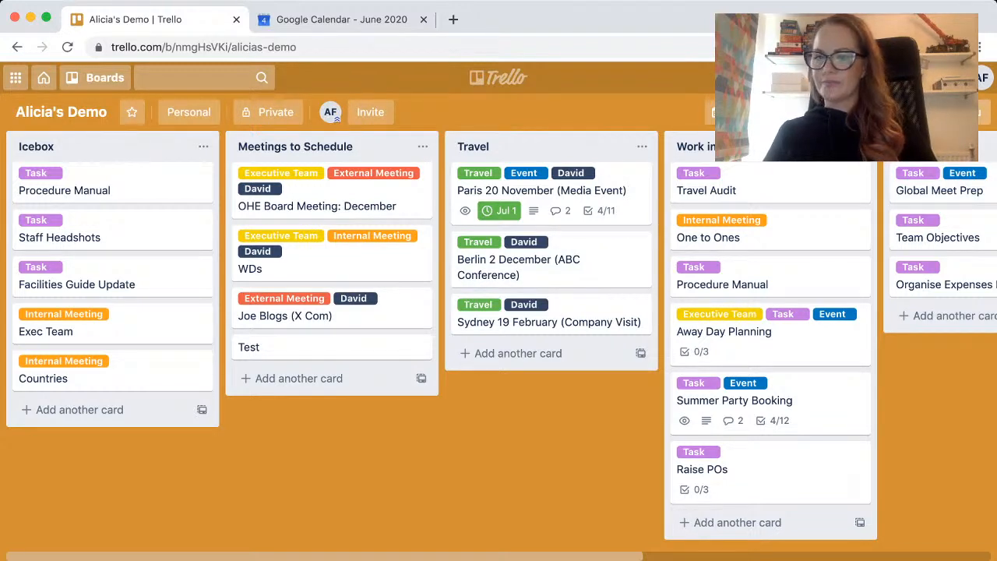
Review the Demo board's additional options and its list of labels, closing the board menu when done.
{"action": "left_click", "coordinate": [943, 113]}
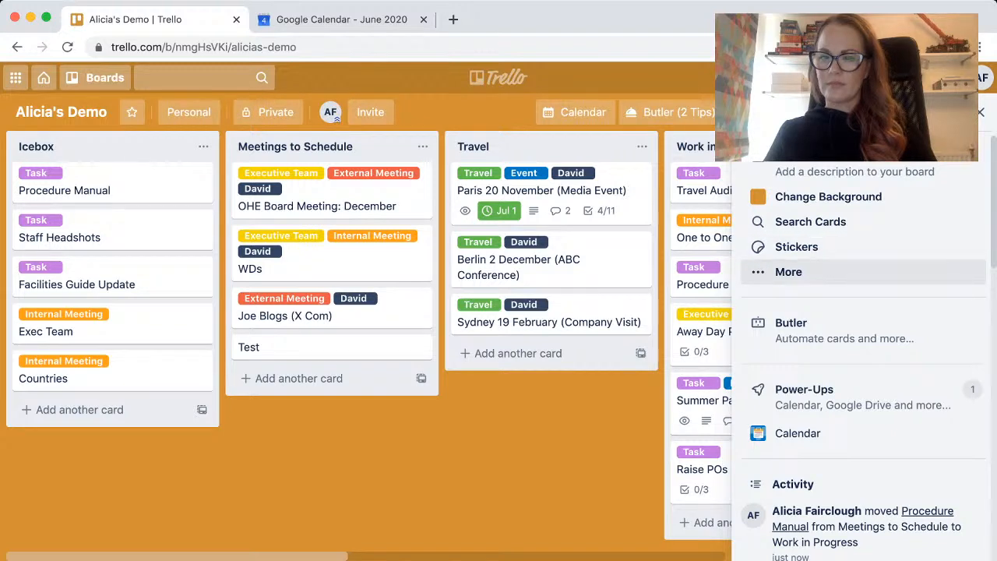
{"action": "left_click", "coordinate": [789, 271]}
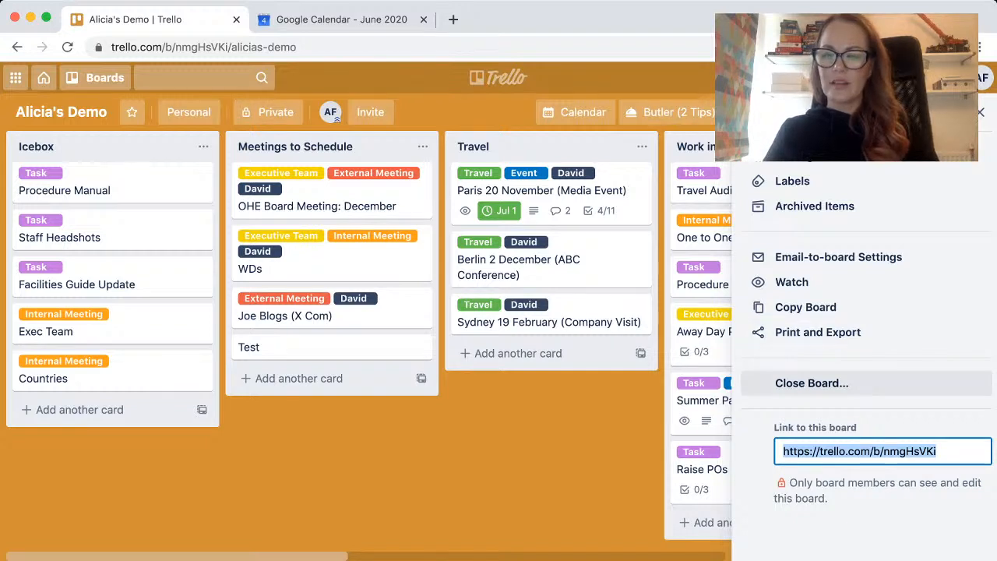
{"action": "left_click", "coordinate": [792, 181]}
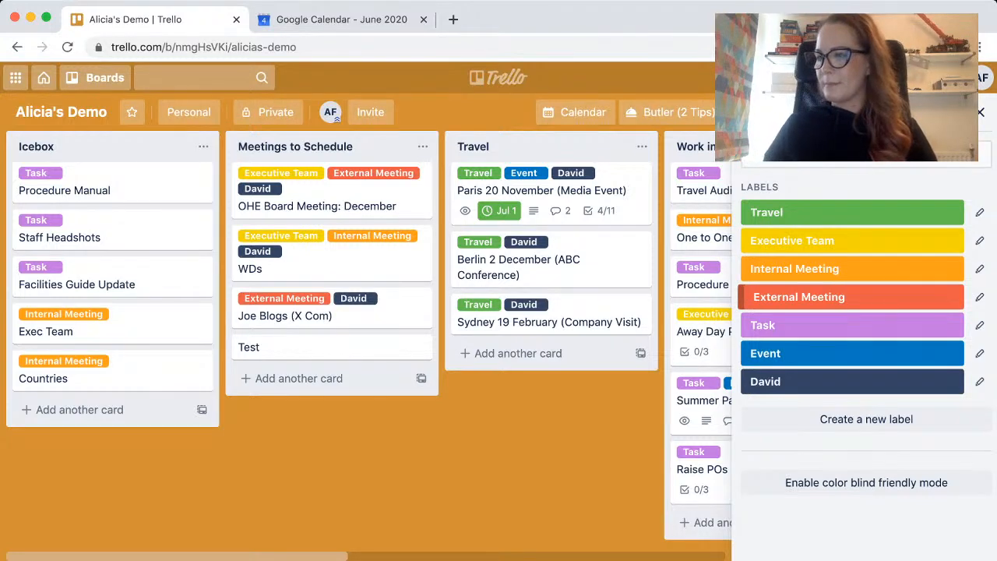
{"action": "left_click", "coordinate": [980, 112]}
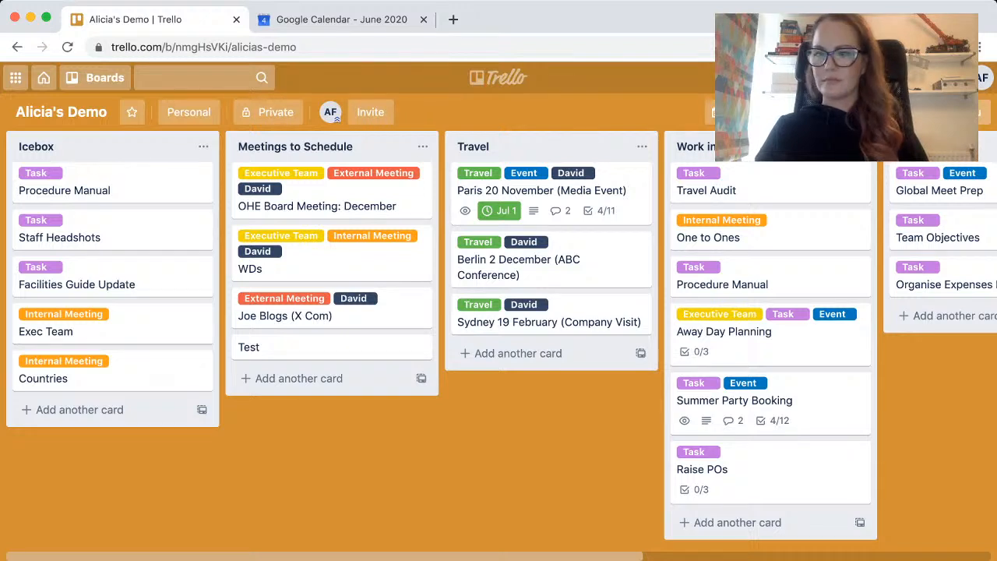
Review the Demo board's settings for card covers, commenting and add/remove permissions, and close the board menu.
{"action": "left_click", "coordinate": [947, 112]}
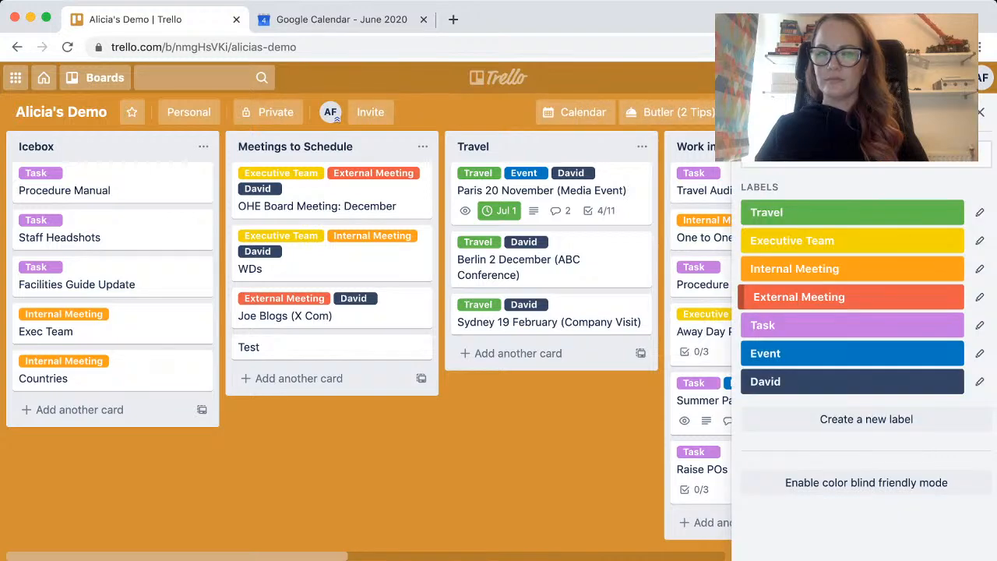
{"action": "left_click", "coordinate": [751, 113]}
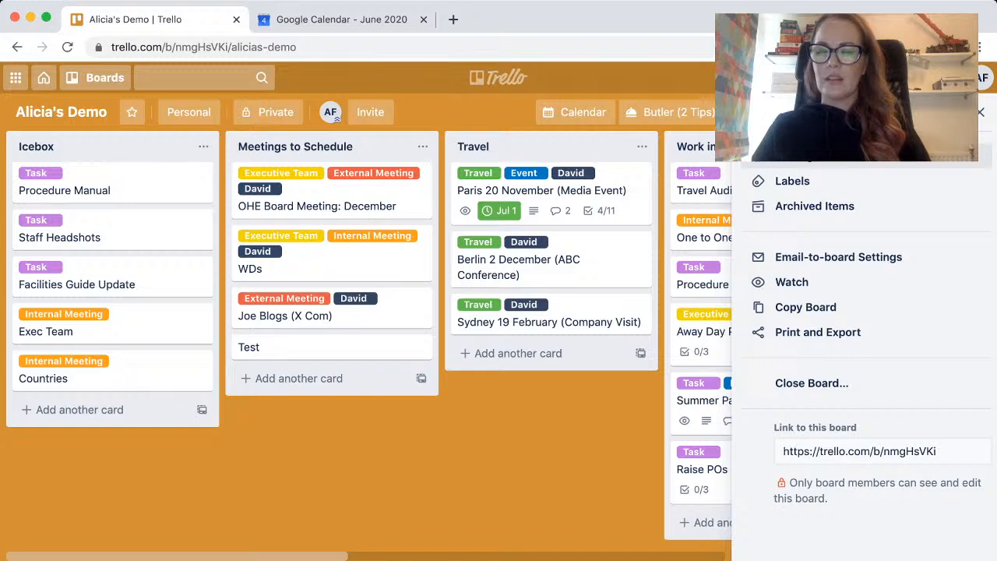
{"action": "left_click", "coordinate": [796, 156]}
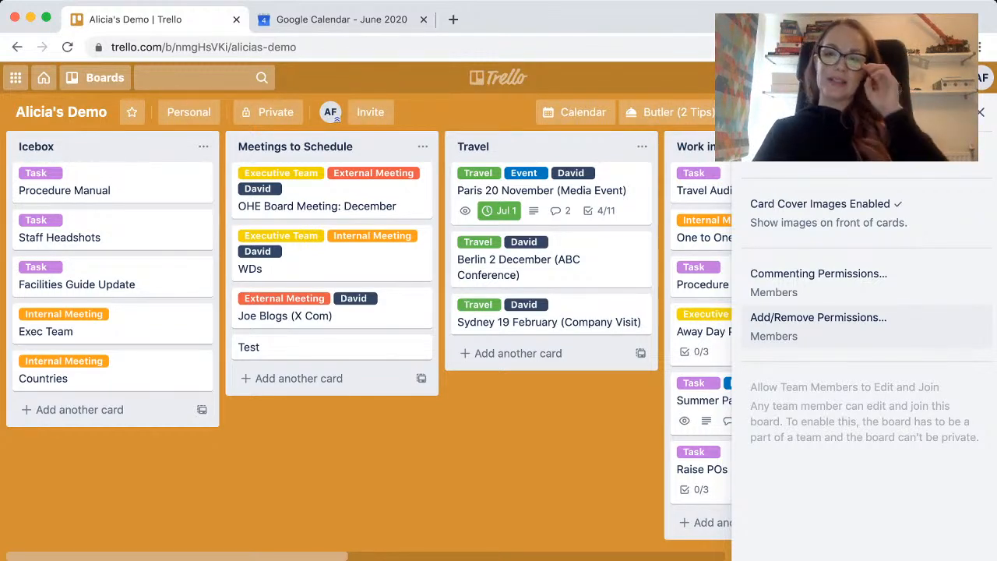
{"action": "left_click", "coordinate": [981, 112]}
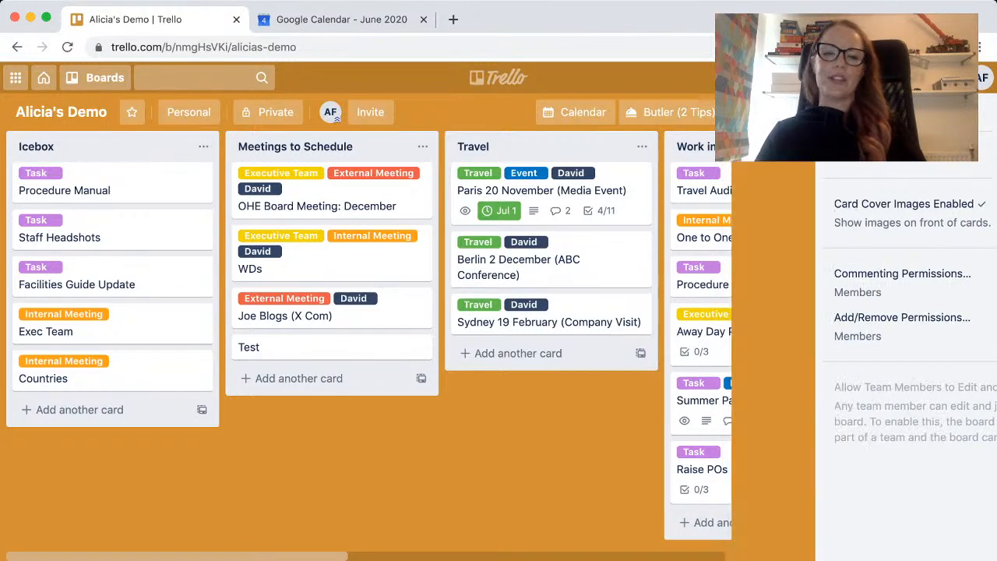
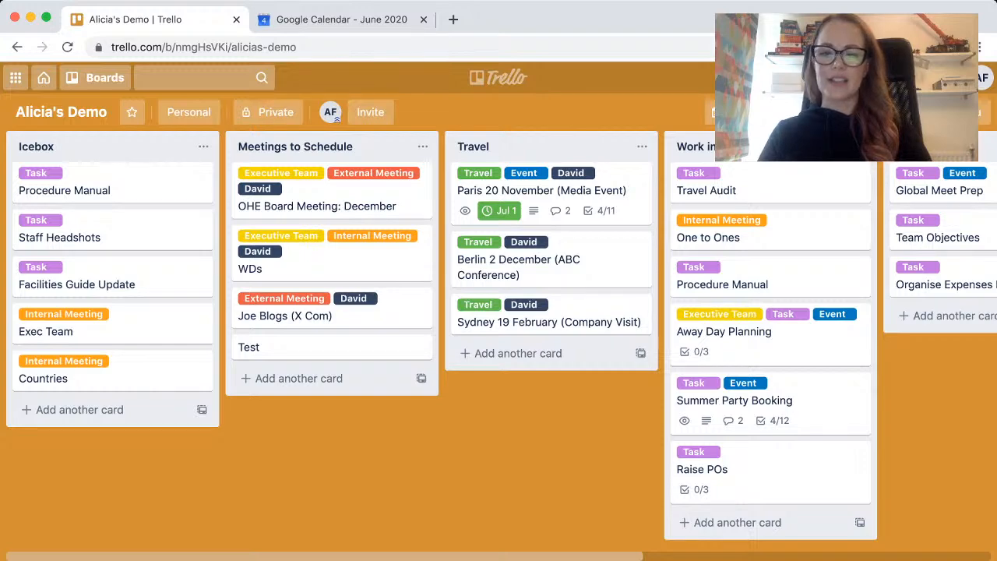
Add a list named Events after the Done list and rename it Christmas Party.
{"action": "scroll", "coordinate": [467, 269], "scroll_direction": "right", "scroll_amount": 5}
{"action": "scroll", "coordinate": [311, 272], "scroll_direction": "right", "scroll_amount": 2}
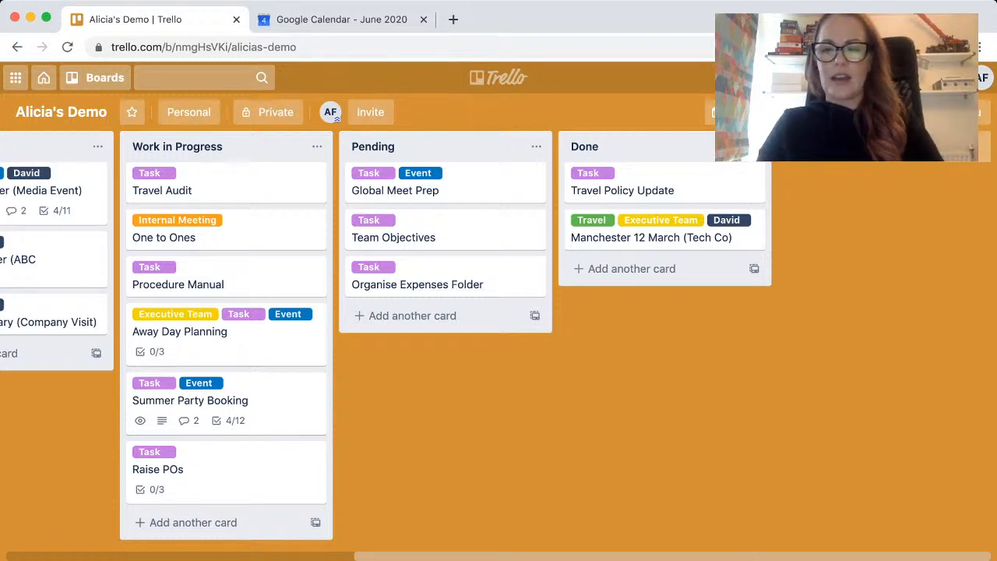
{"action": "left_click", "coordinate": [849, 147]}
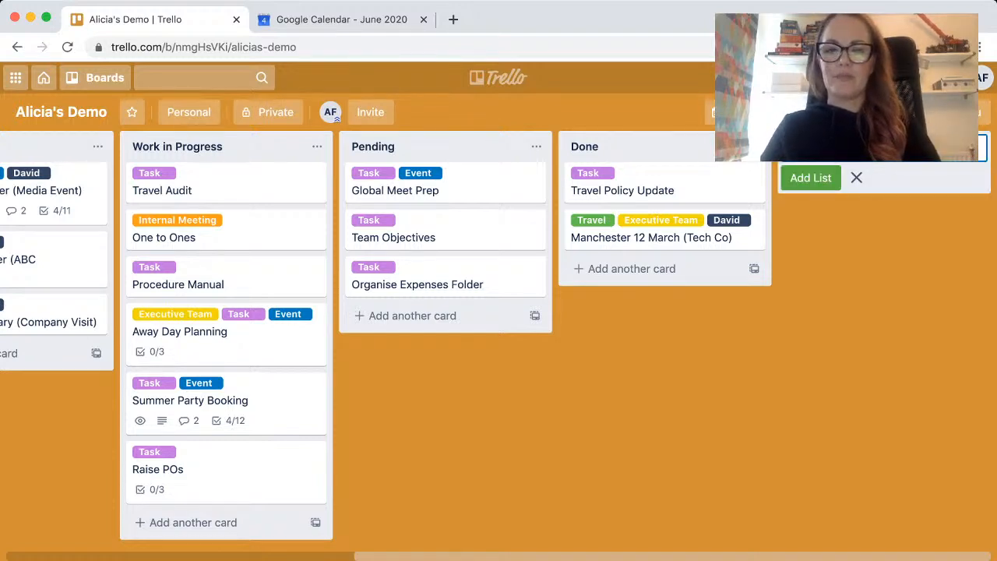
{"action": "key", "text": "Return"}
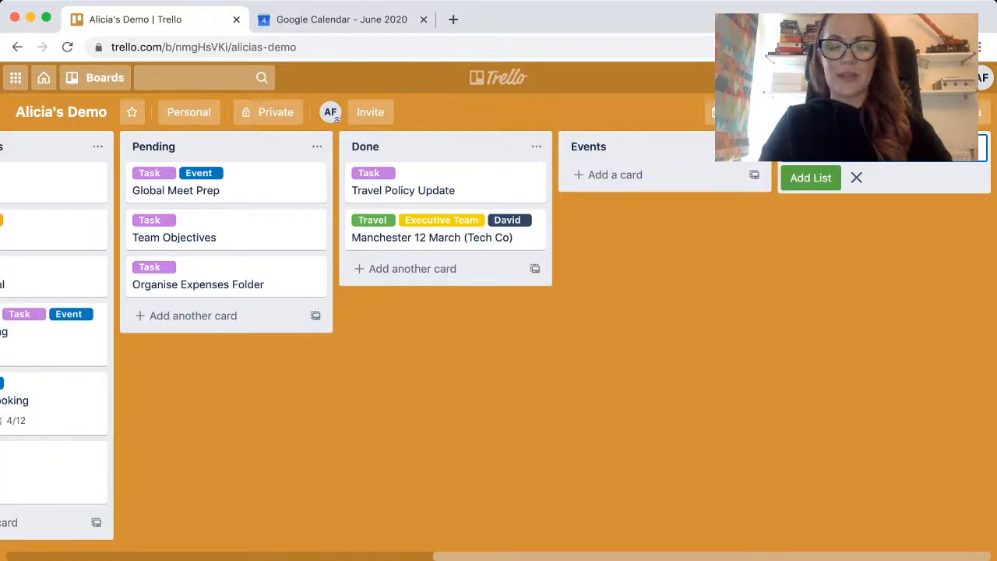
{"action": "left_click", "coordinate": [589, 146]}
{"action": "type", "text": "Chri"}
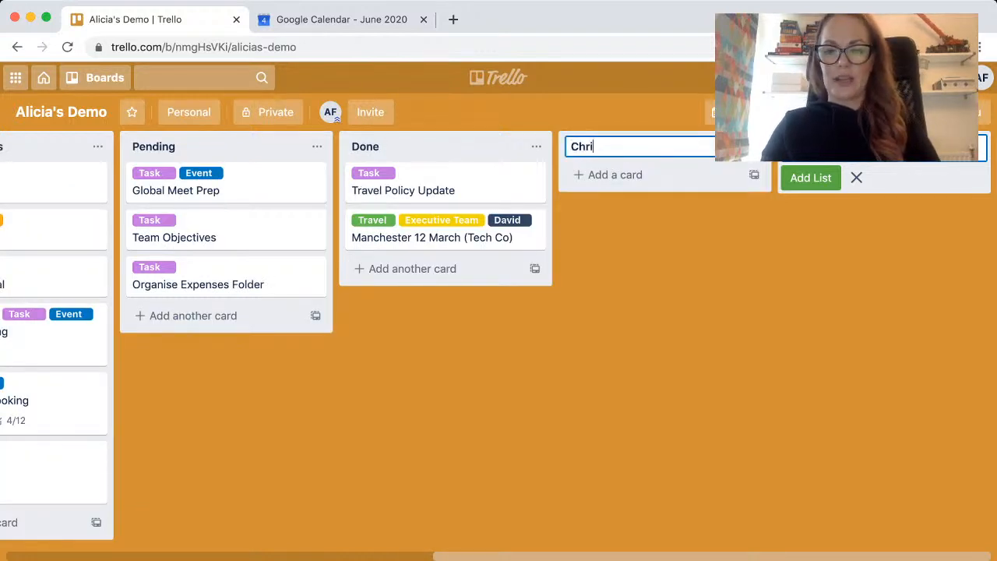
{"action": "type", "text": "stmas Party"}
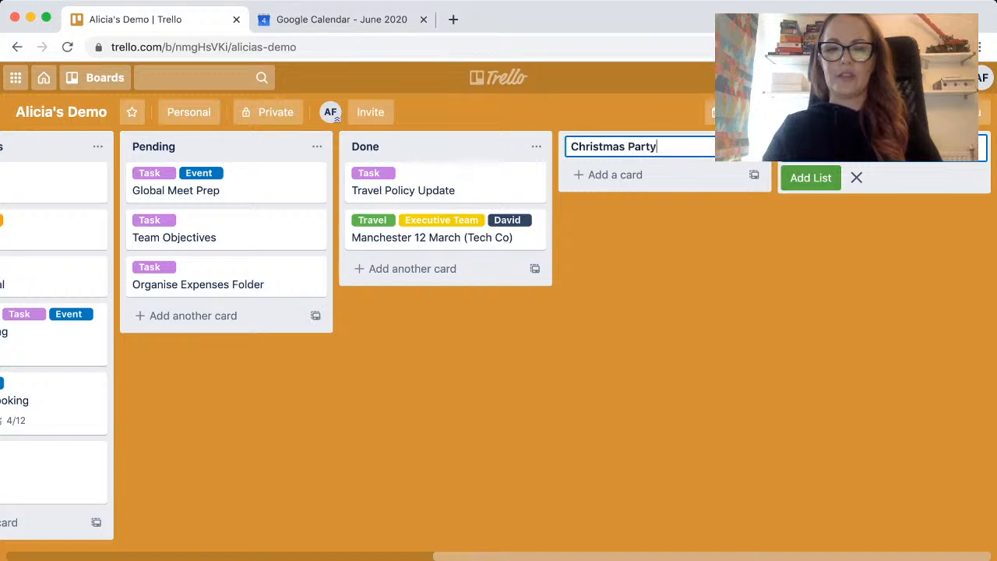
{"action": "key", "text": "Return"}
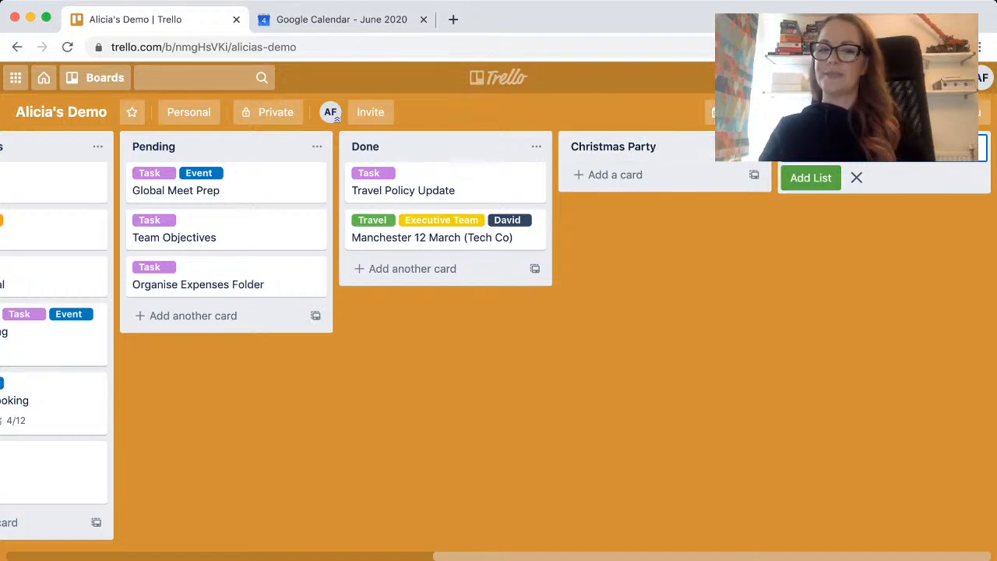
{"action": "key", "text": "Escape"}
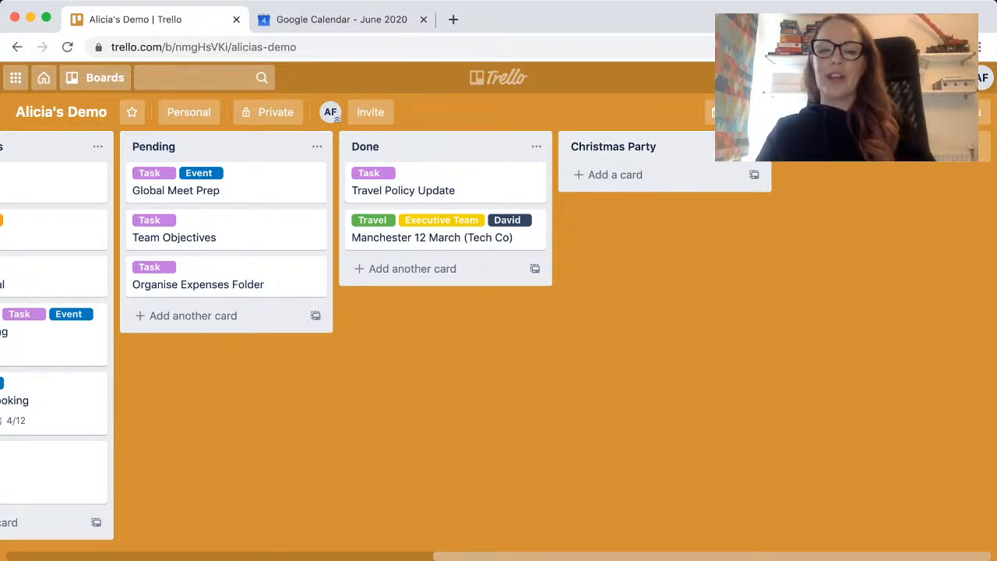
Add the cards Guest List, Venue Options and Meal Options to the Christmas Party list.
{"action": "left_click", "coordinate": [616, 175]}
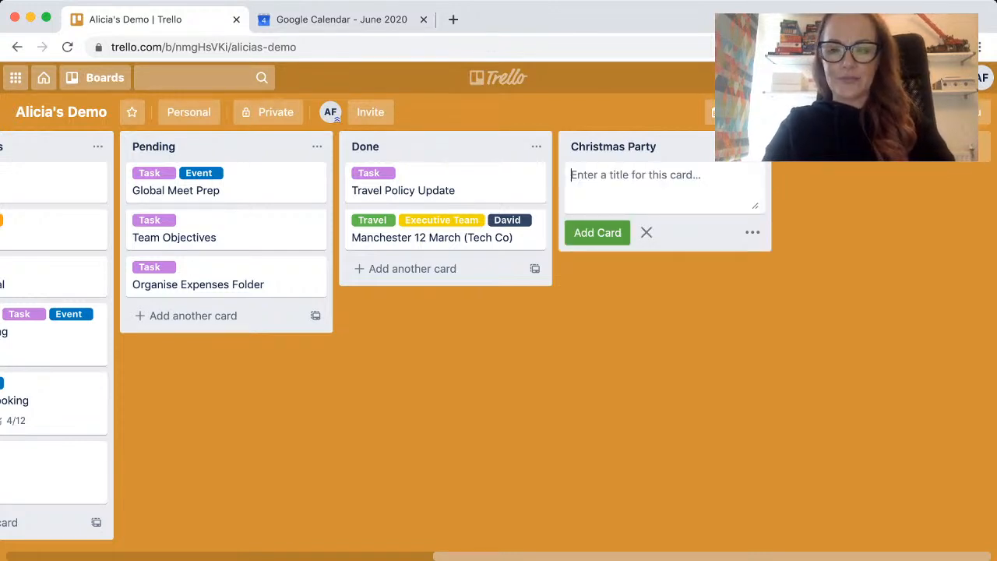
{"action": "type", "text": "Guest List"}
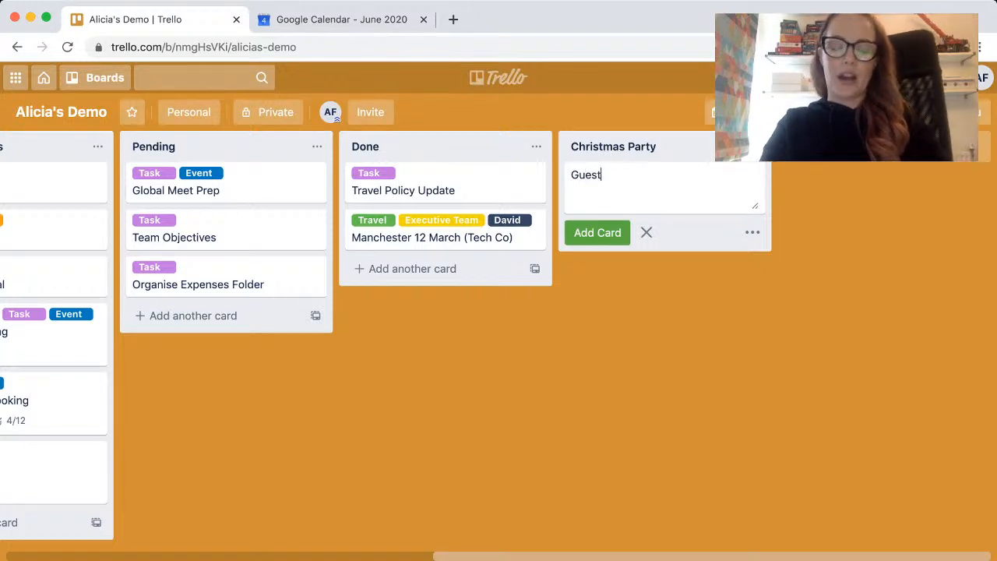
{"action": "key", "text": "Return"}
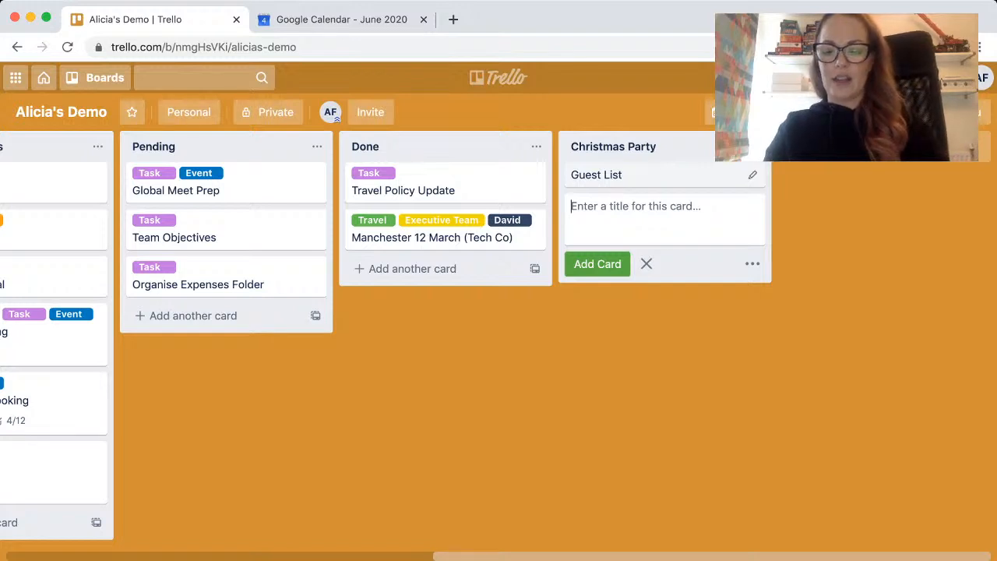
{"action": "type", "text": "Venue Options"}
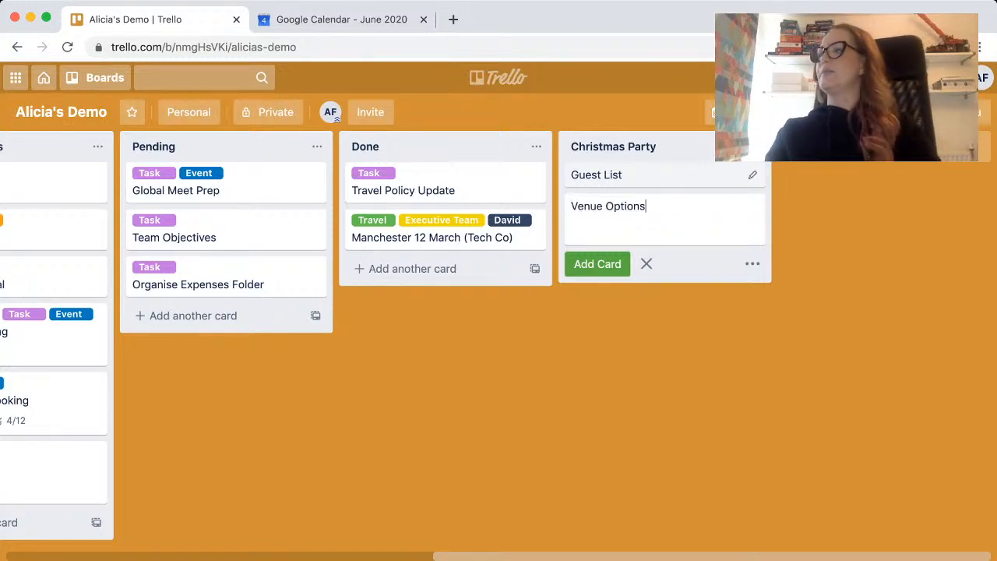
{"action": "key", "text": "Return"}
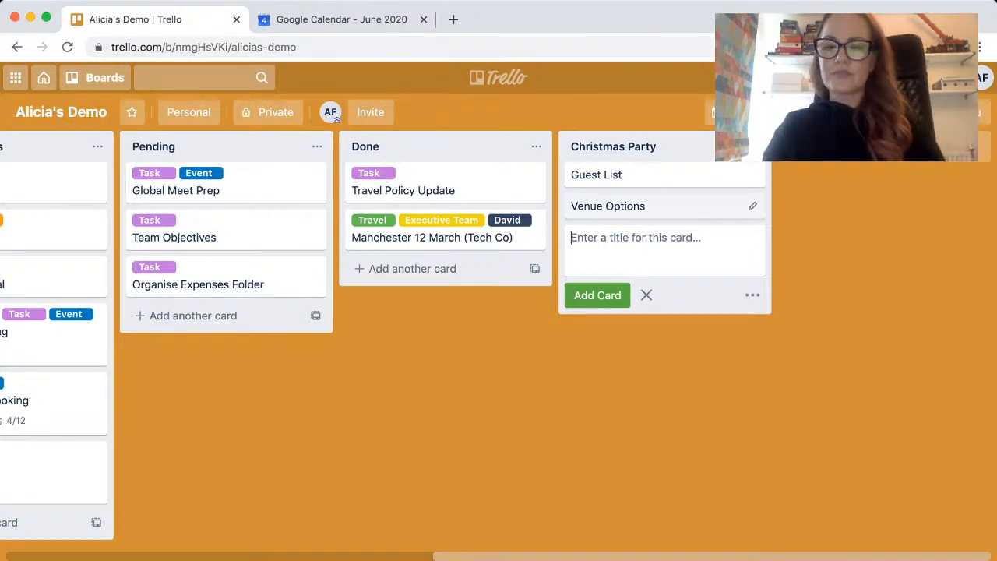
{"action": "type", "text": "Meal Options"}
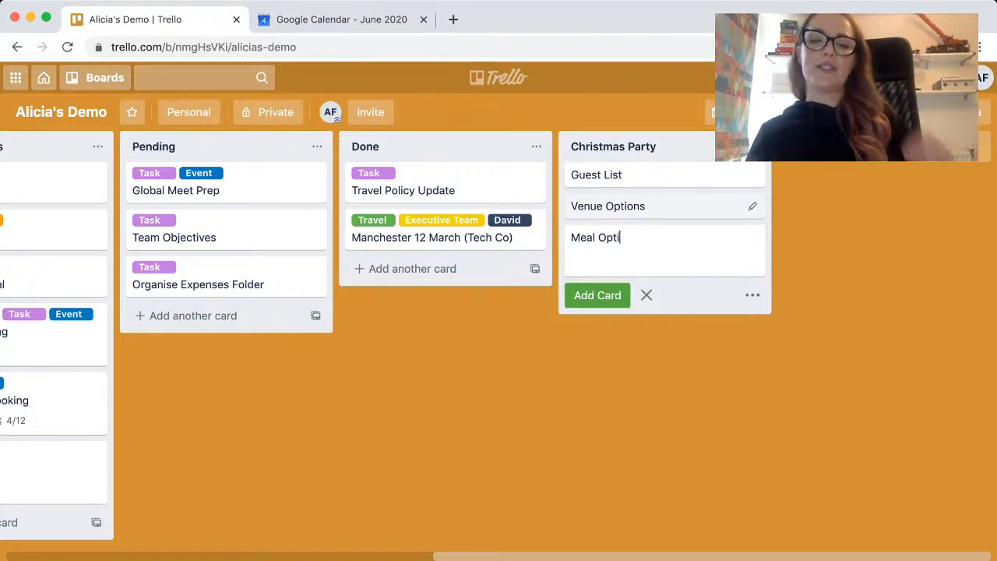
{"action": "key", "text": "Return"}
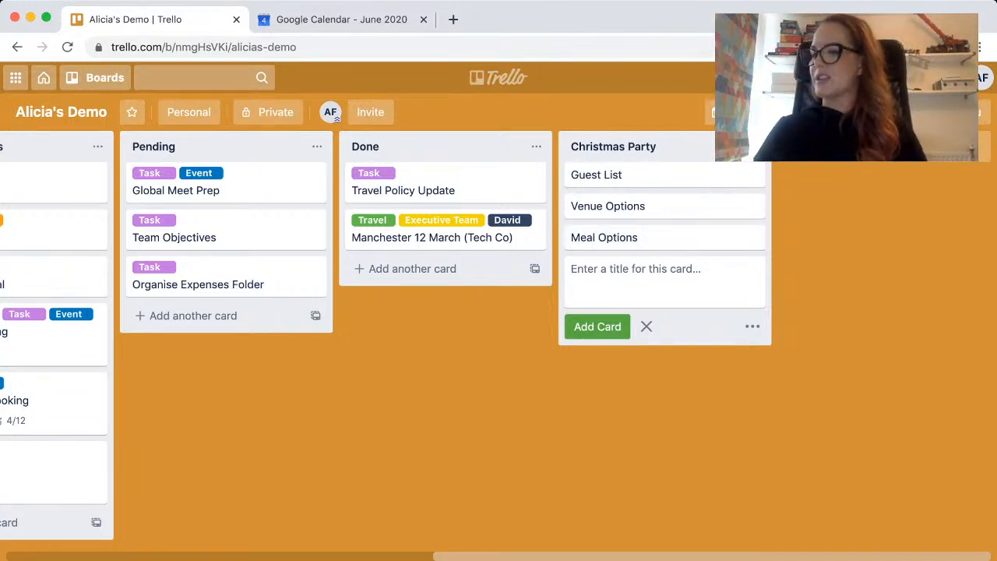
{"action": "key", "text": "Escape"}
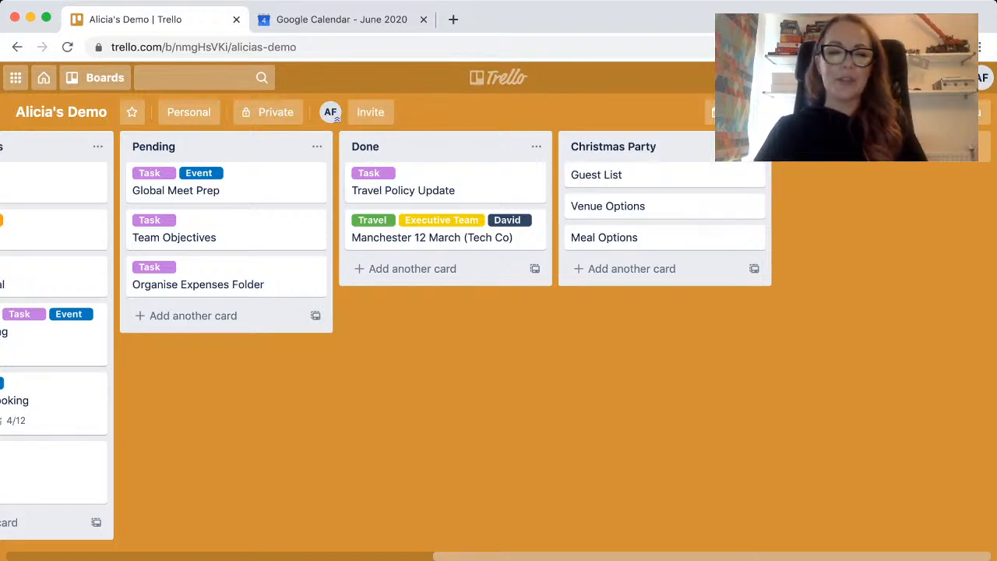
Archive the Procedure Manual card in the Icebox list.
{"action": "scroll", "coordinate": [498, 335], "scroll_direction": "left", "scroll_amount": 10}
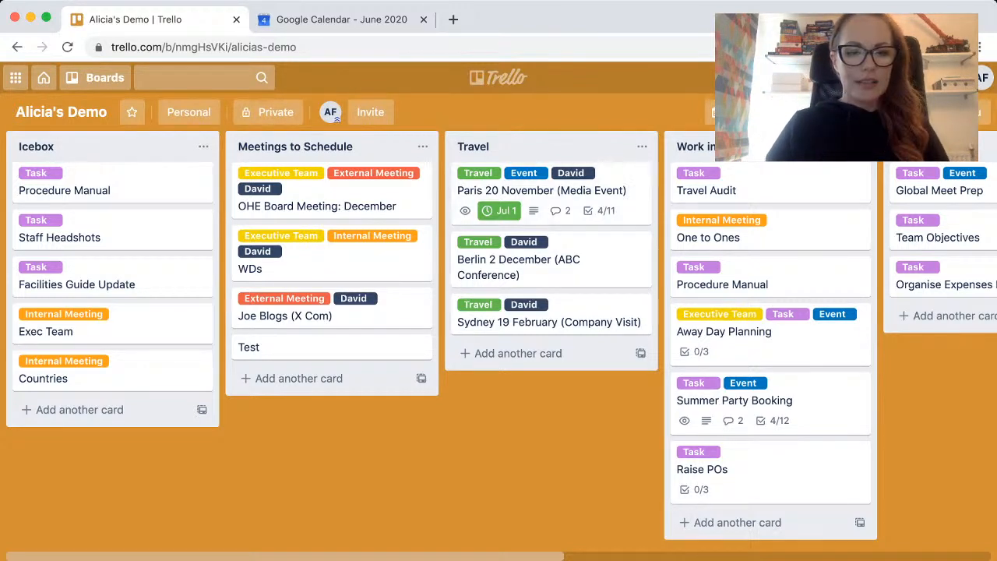
{"action": "left_click", "coordinate": [200, 173]}
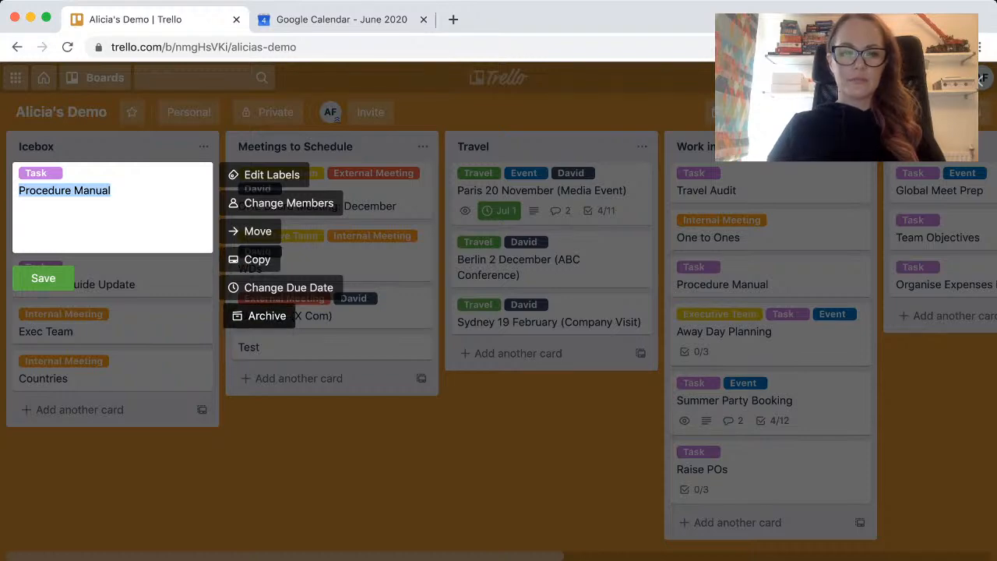
{"action": "left_click", "coordinate": [265, 315]}
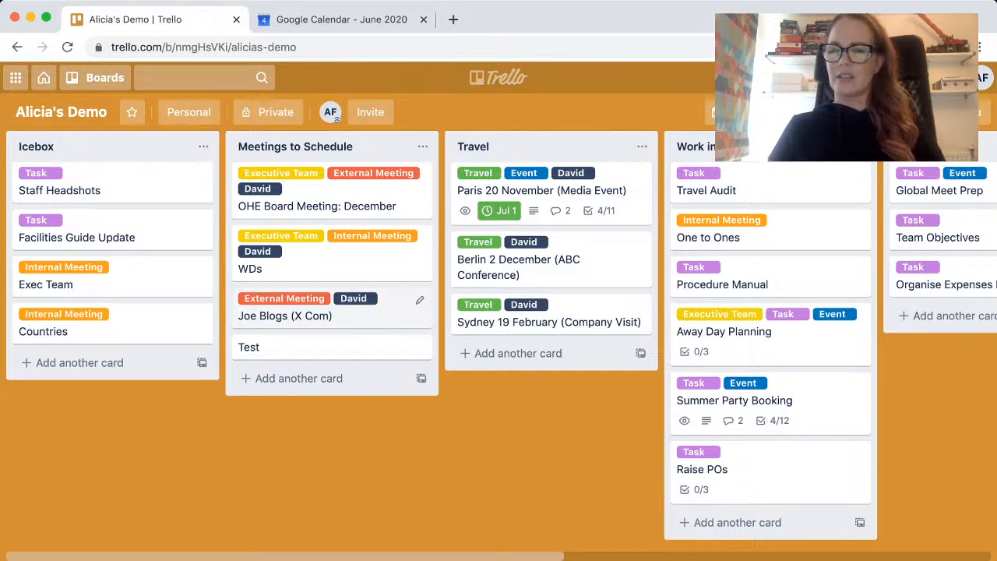
Review the Copy Board form's title, team and card-keeping options, and close the form and the board menu.
{"action": "scroll", "coordinate": [499, 335], "scroll_direction": "right", "scroll_amount": 5}
{"action": "scroll", "coordinate": [499, 335], "scroll_direction": "right", "scroll_amount": 3}
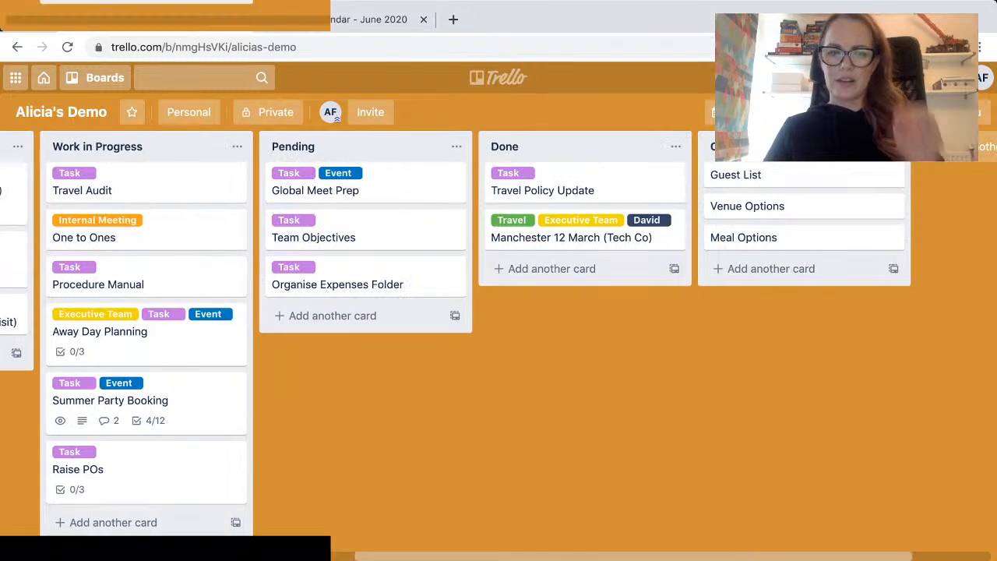
{"action": "scroll", "coordinate": [498, 335], "scroll_direction": "left", "scroll_amount": 8}
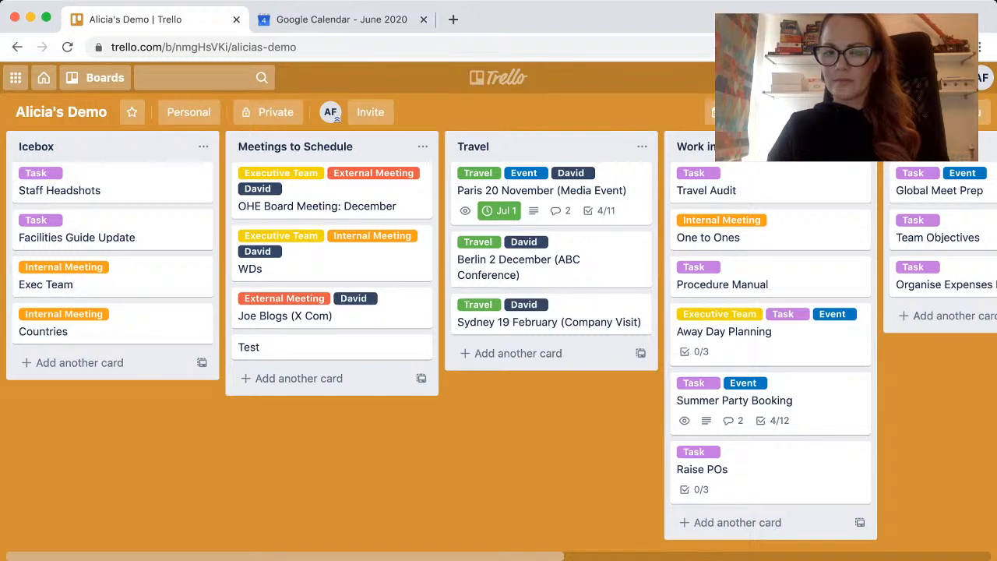
{"action": "left_click", "coordinate": [952, 112]}
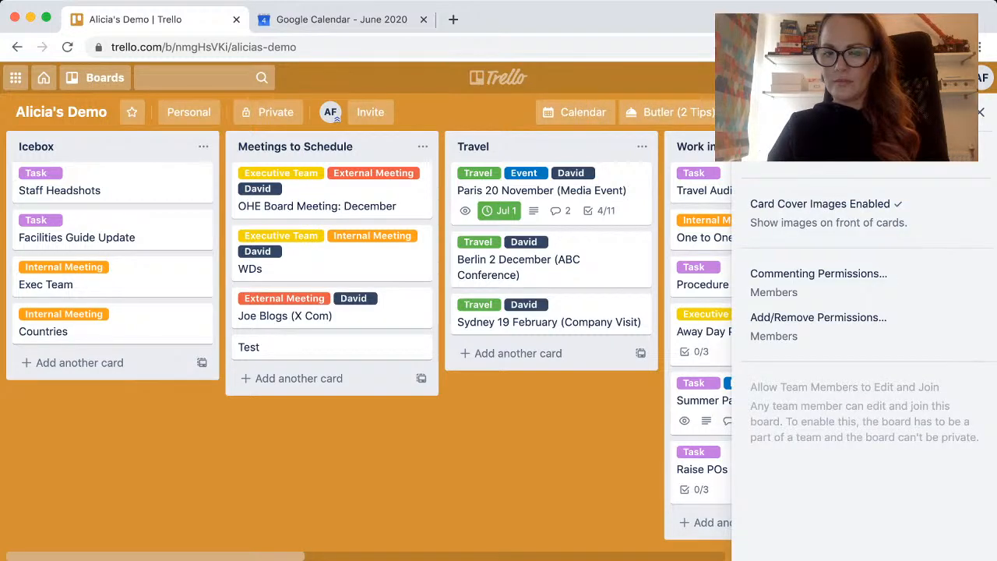
{"action": "left_click", "coordinate": [751, 112]}
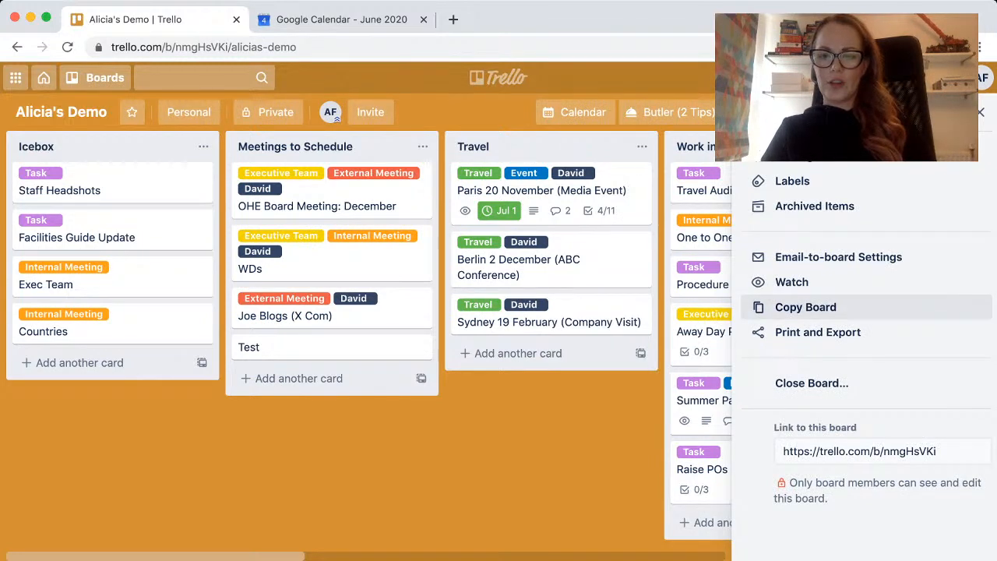
{"action": "left_click", "coordinate": [806, 306]}
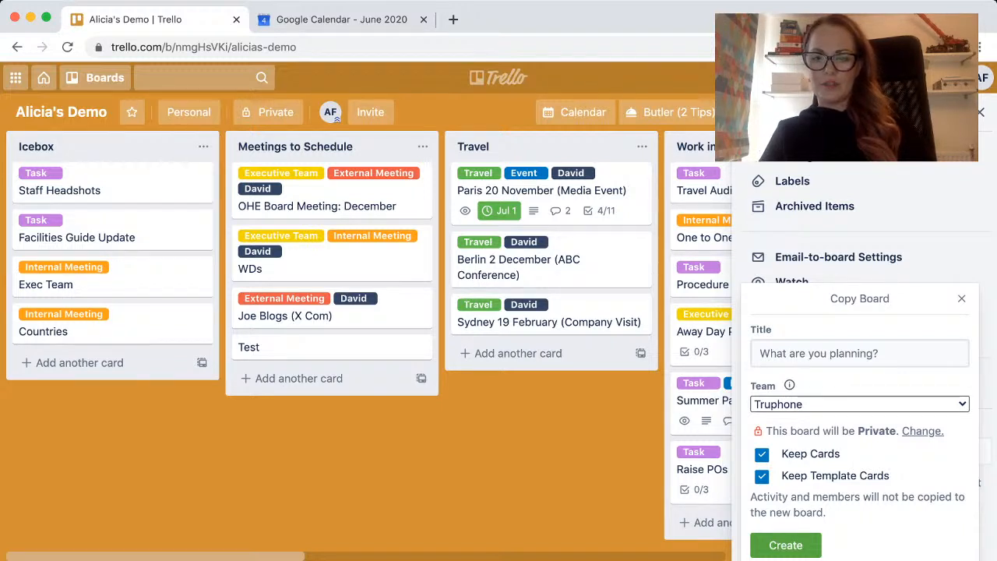
{"action": "left_click", "coordinate": [860, 404]}
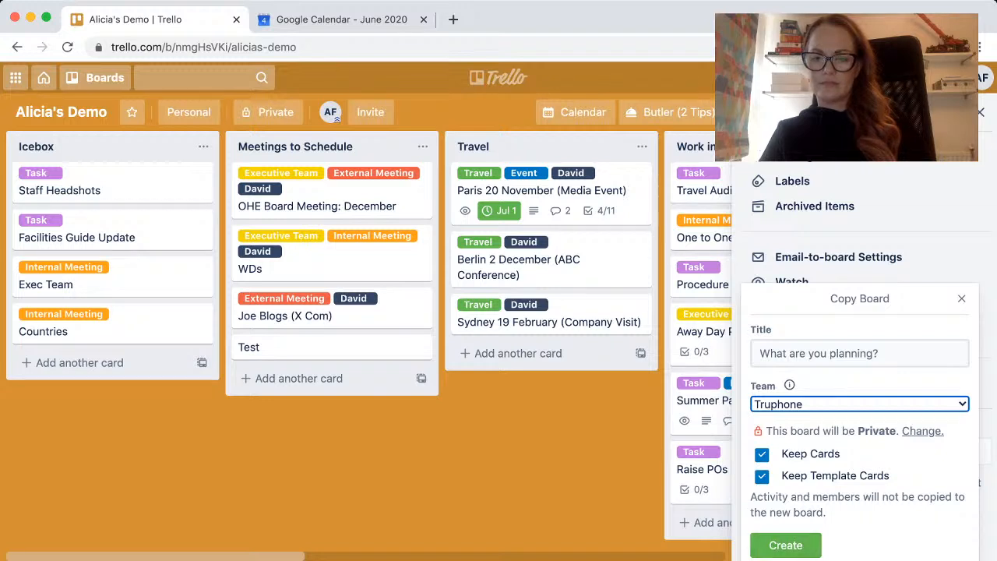
{"action": "left_click", "coordinate": [785, 545]}
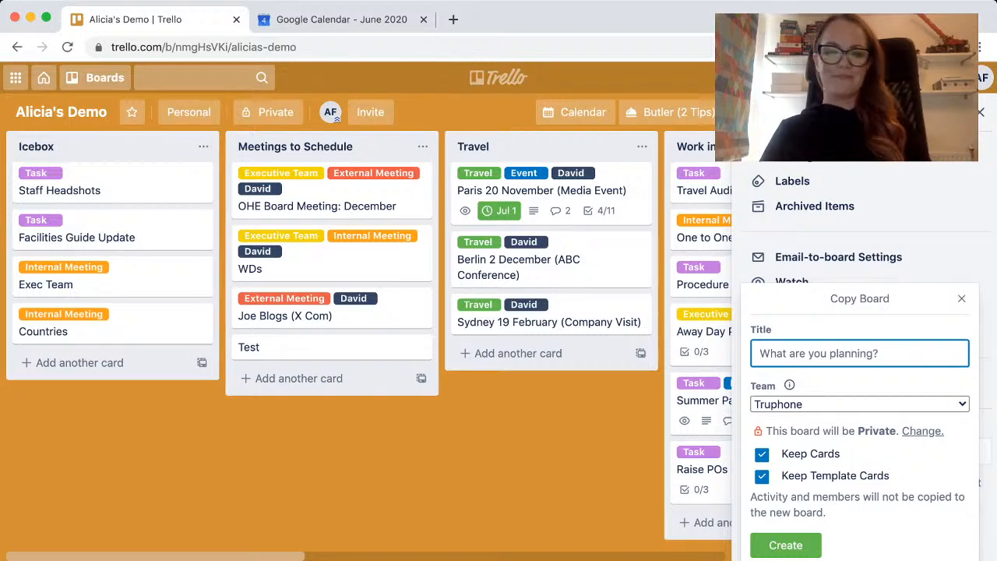
{"action": "left_click", "coordinate": [961, 299]}
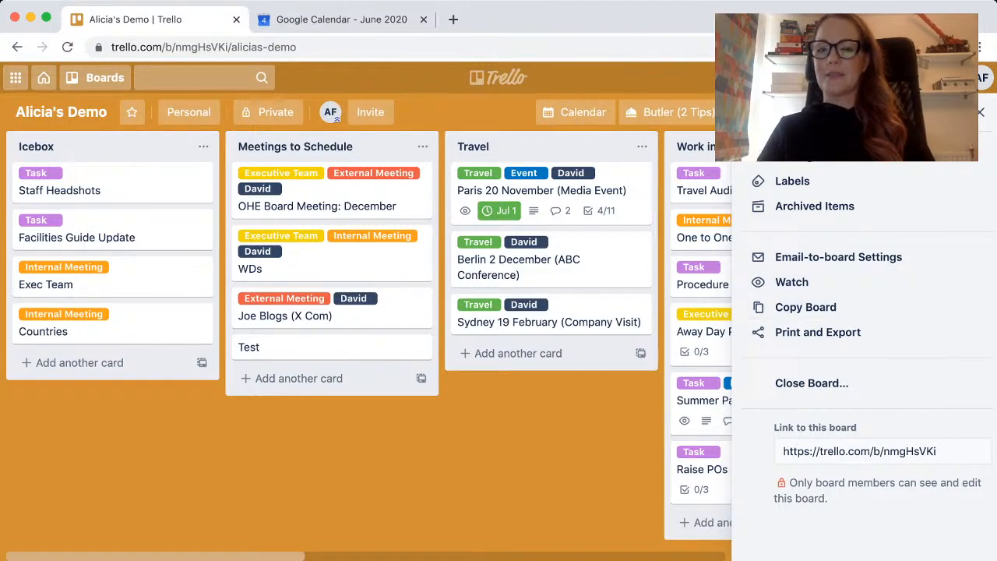
{"action": "scroll", "coordinate": [857, 351], "scroll_direction": "up", "scroll_amount": 5}
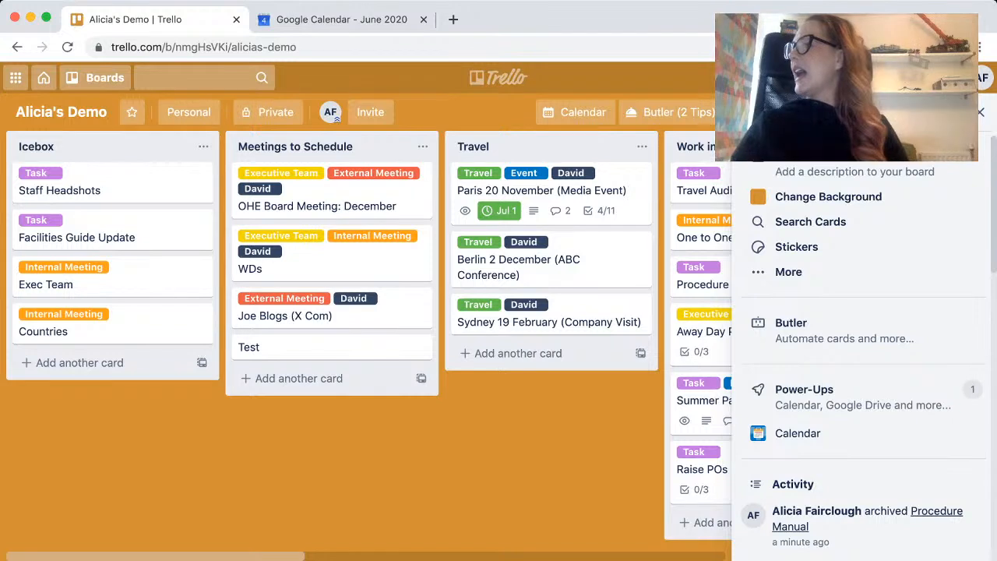
{"action": "left_click", "coordinate": [980, 112]}
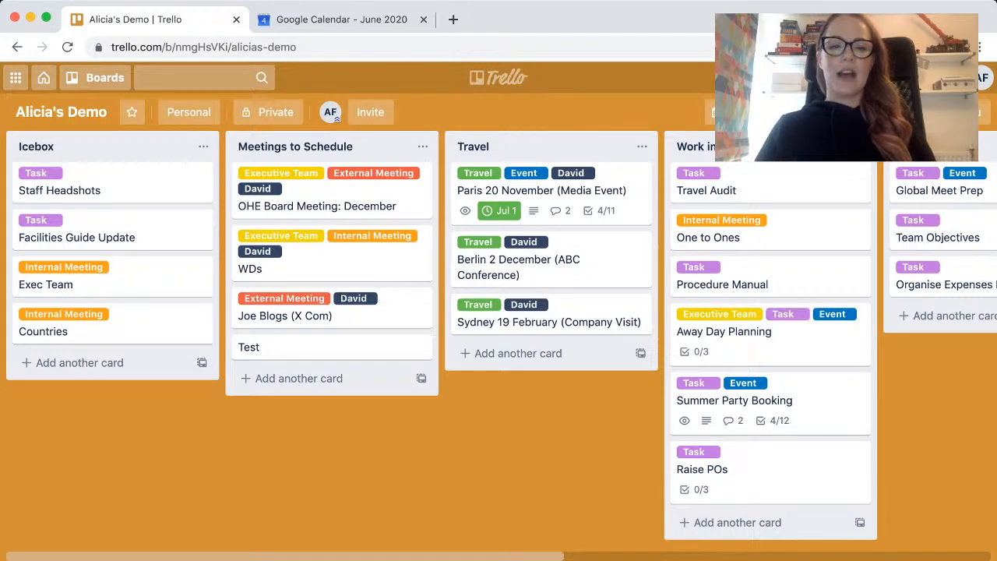
Move the Team Objectives card from Pending to the end of the Done list.
{"action": "scroll", "coordinate": [195, 272], "scroll_direction": "right", "scroll_amount": 3}
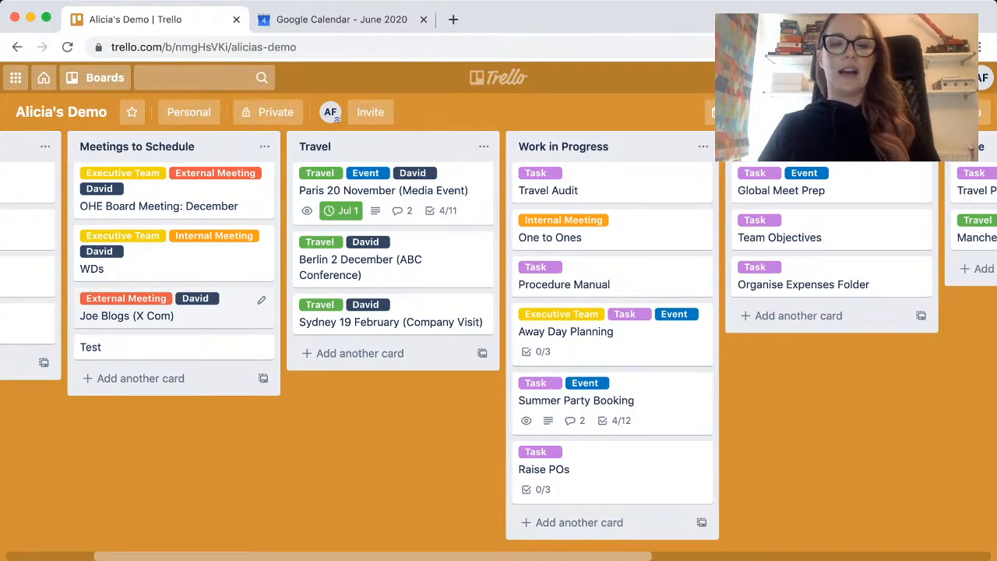
{"action": "scroll", "coordinate": [366, 336], "scroll_direction": "right", "scroll_amount": 3}
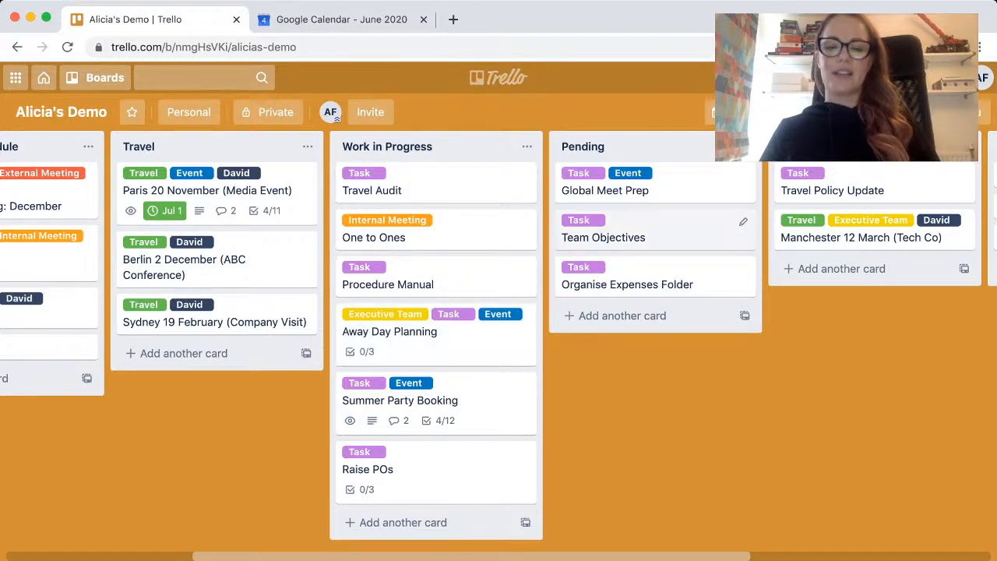
{"action": "scroll", "coordinate": [662, 233], "scroll_direction": "right", "scroll_amount": 3}
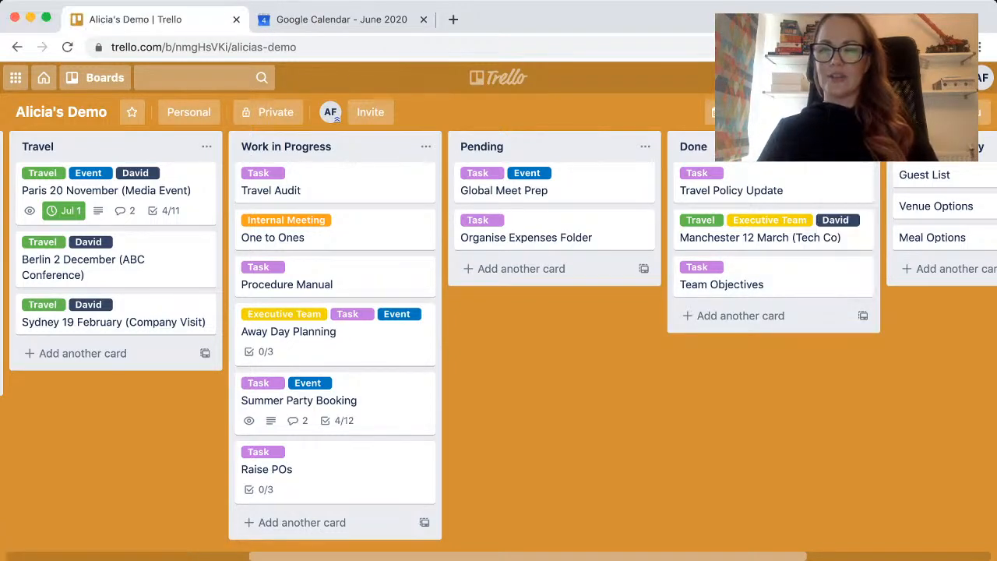
Archive the whole Christmas Party list.
{"action": "scroll", "coordinate": [499, 343], "scroll_direction": "right", "scroll_amount": 2}
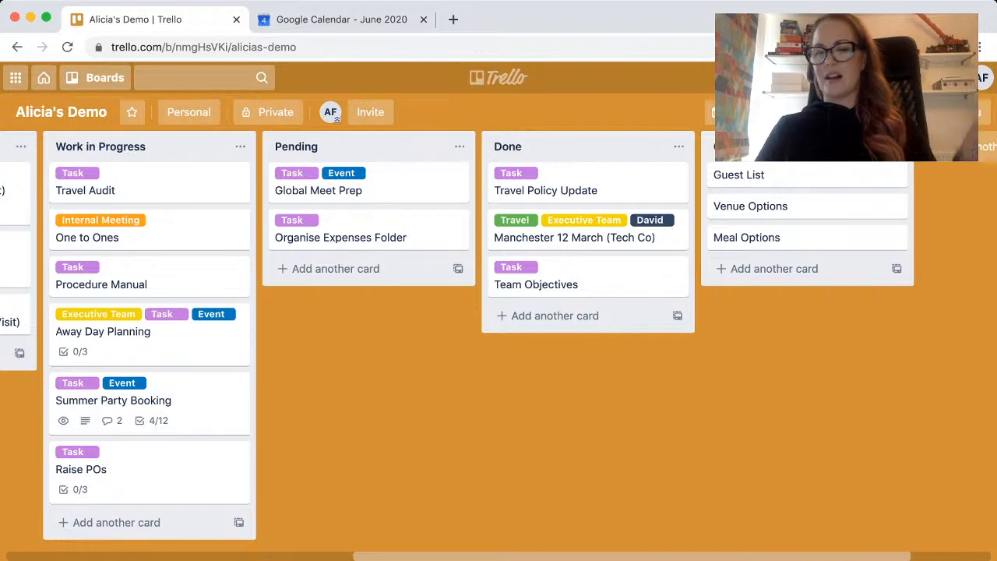
{"action": "left_click", "coordinate": [898, 146]}
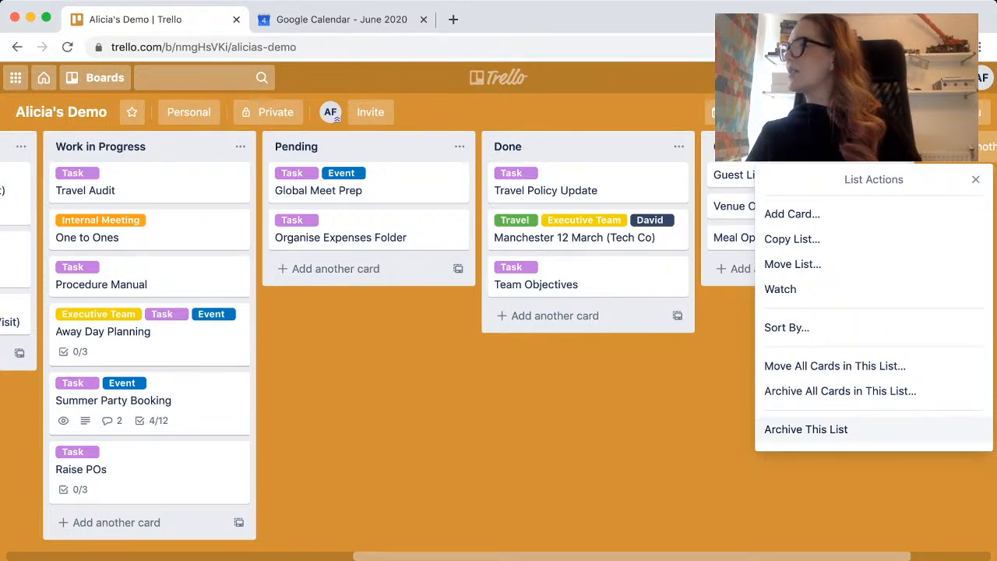
{"action": "left_click", "coordinate": [806, 429]}
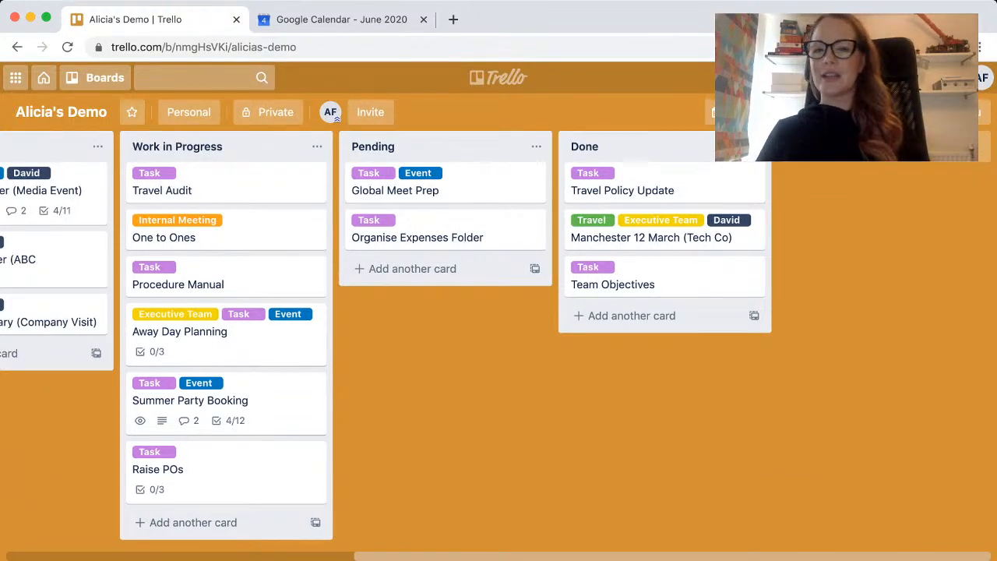
{"action": "scroll", "coordinate": [498, 335], "scroll_direction": "left", "scroll_amount": 7}
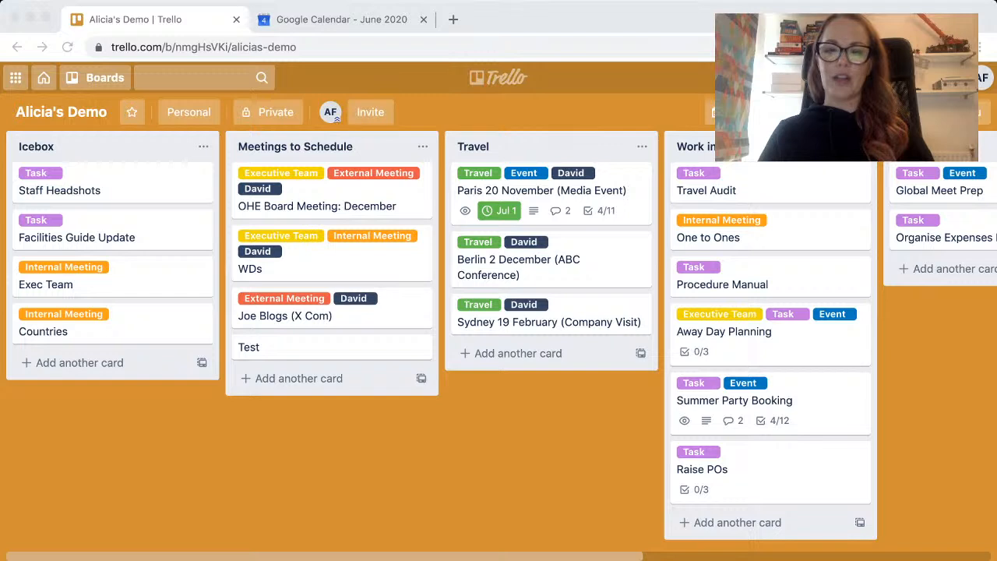
{"action": "scroll", "coordinate": [498, 335], "scroll_direction": "right", "scroll_amount": 1}
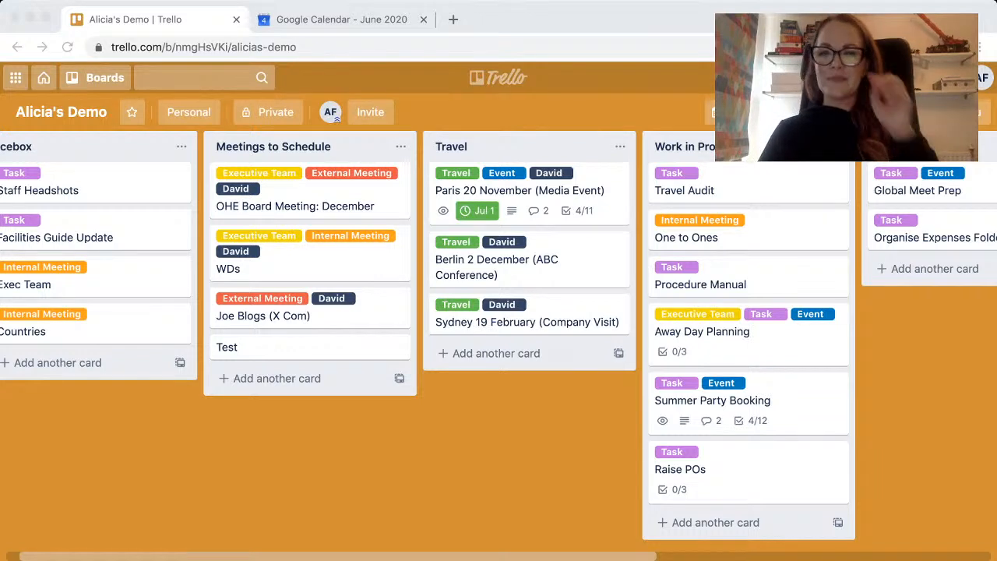
{"action": "scroll", "coordinate": [498, 343], "scroll_direction": "left", "scroll_amount": 1}
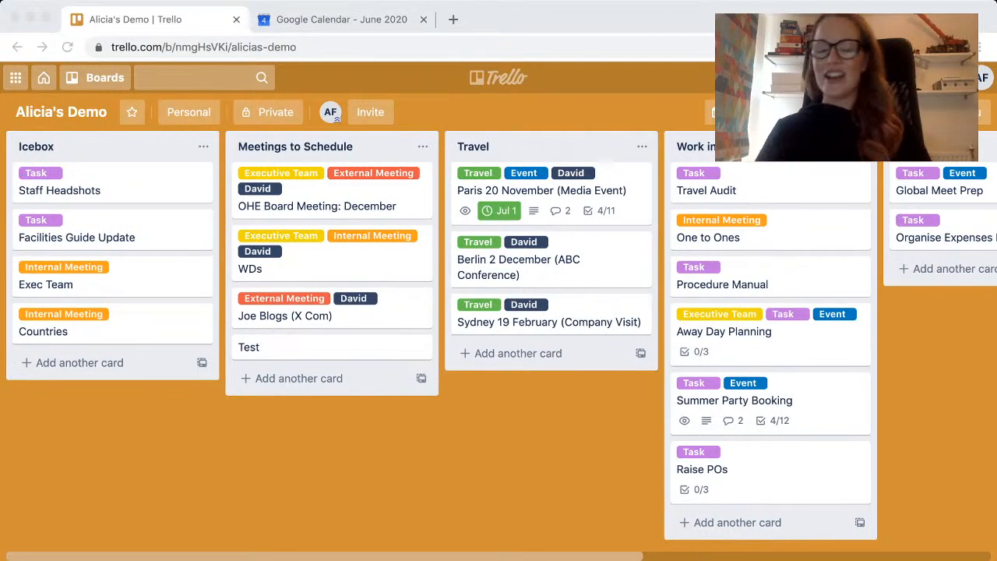